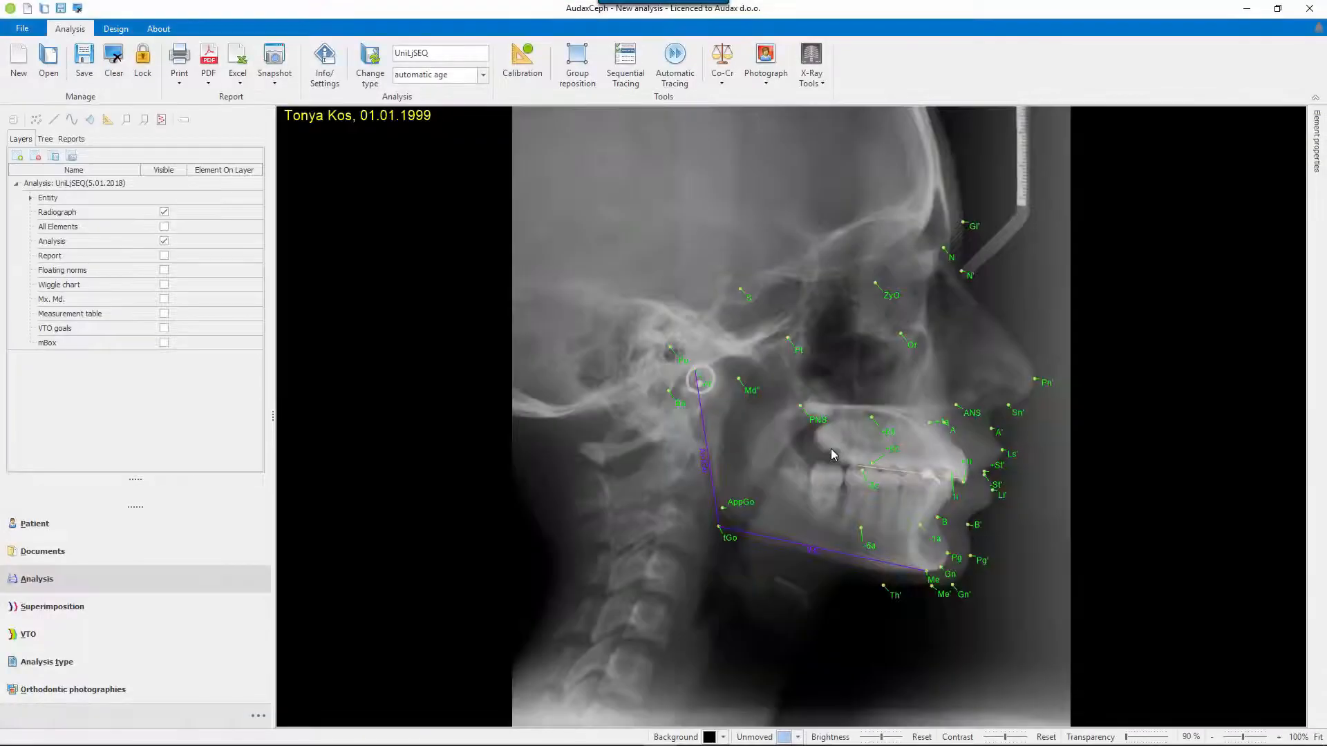
# Step: Show the Report layer and fine-tune the AppGo, upper molar and N landmarks on the cephalometric tracing
pyautogui.click(163, 255)
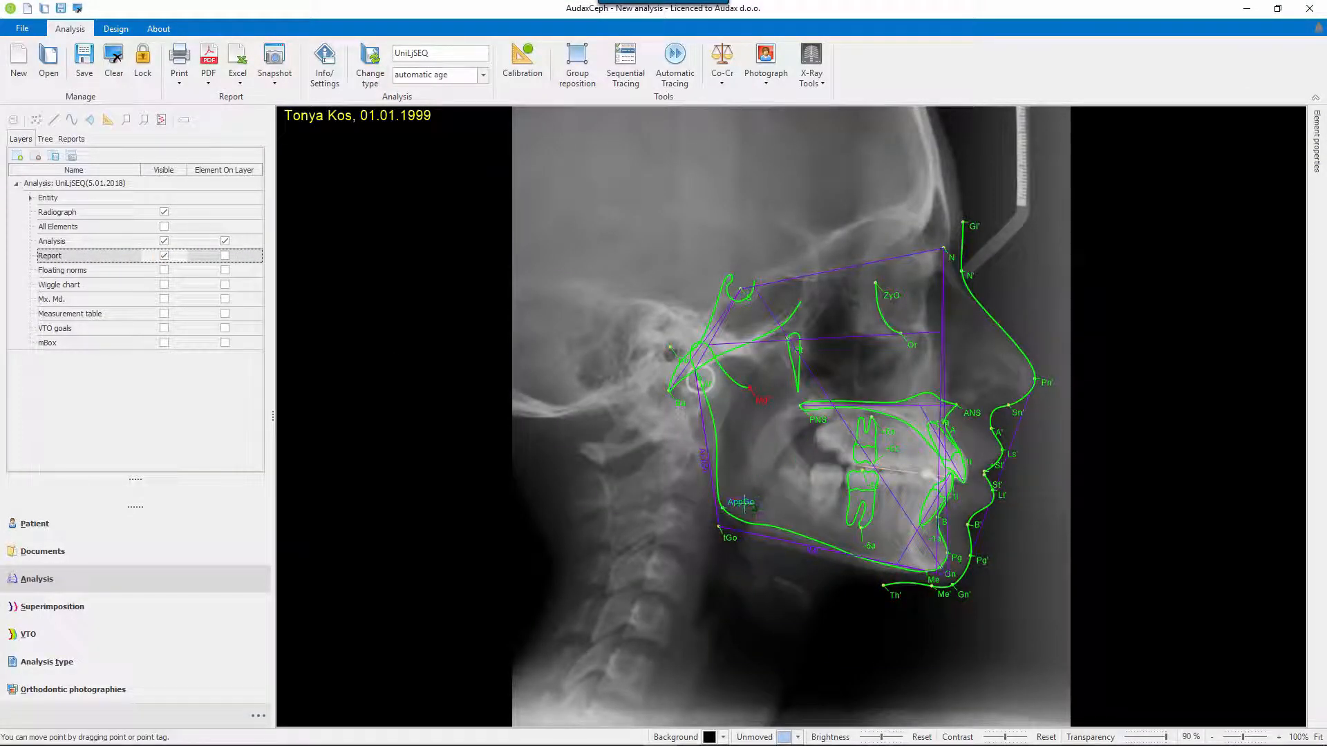
pyautogui.moveTo(744, 503); pyautogui.dragTo(747, 512)
pyautogui.moveTo(892, 454); pyautogui.dragTo(877, 457)
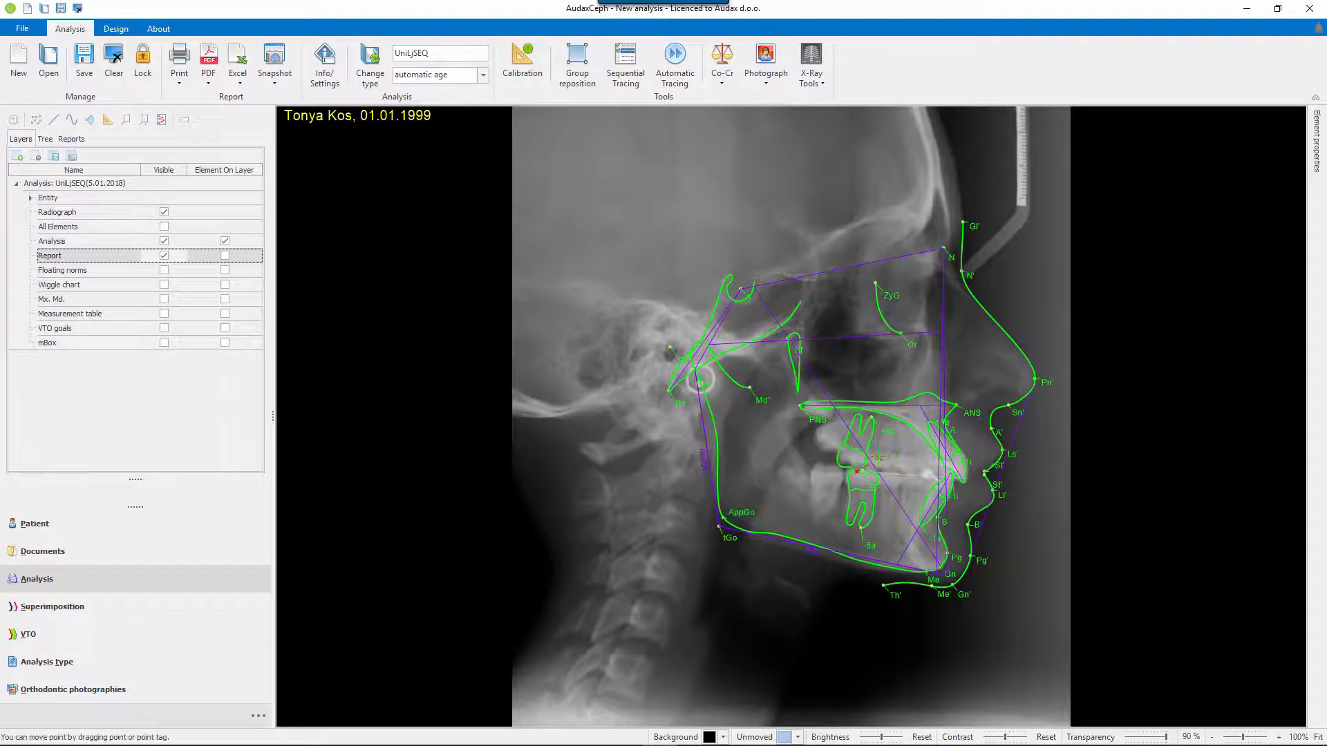
pyautogui.moveTo(954, 255); pyautogui.dragTo(956, 250)
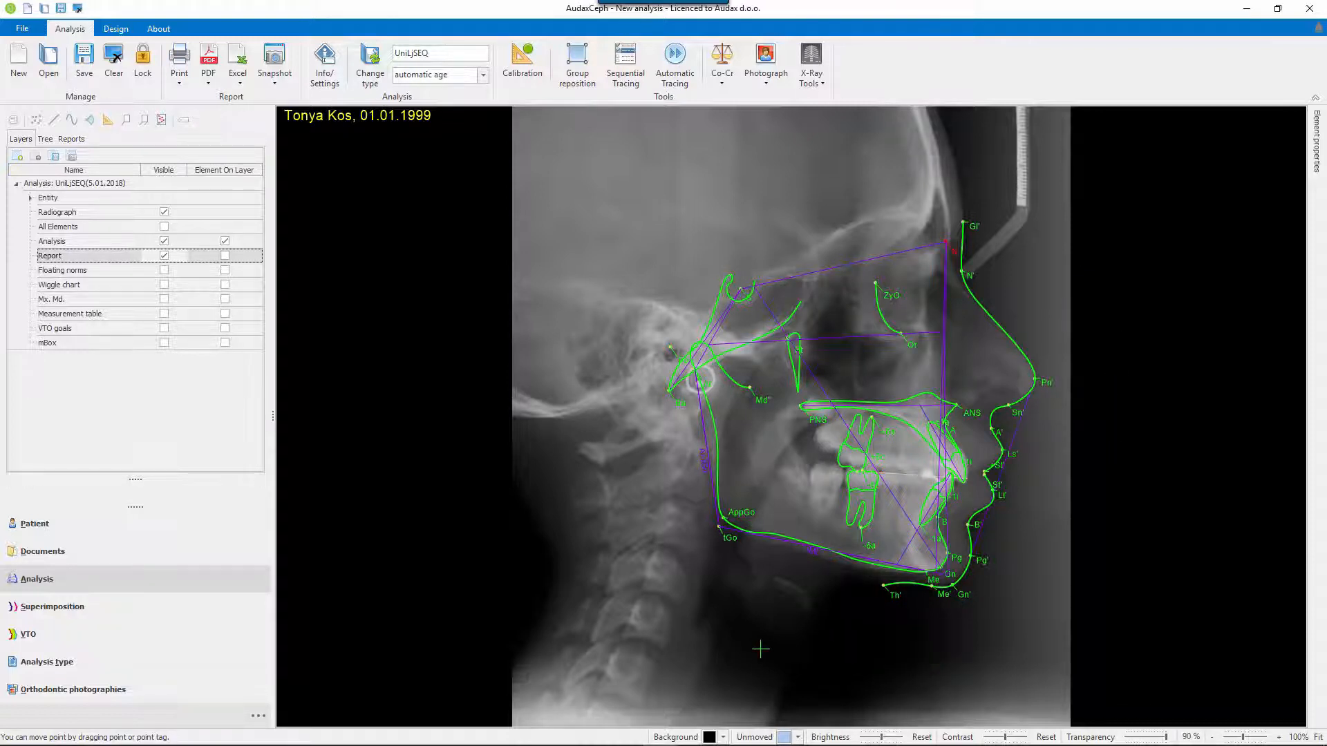
# Step: Open the print preview of the analysis report and close it again
pyautogui.click(179, 56)
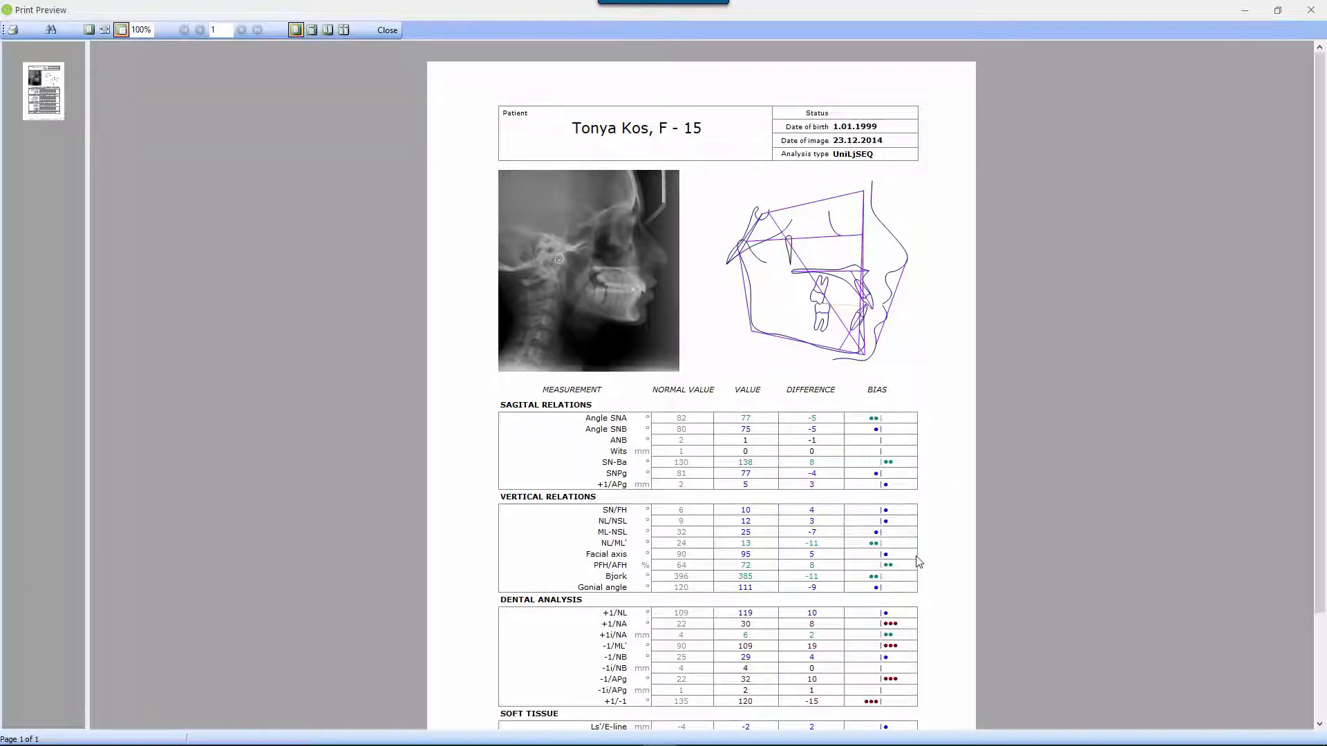
pyautogui.click(387, 30)
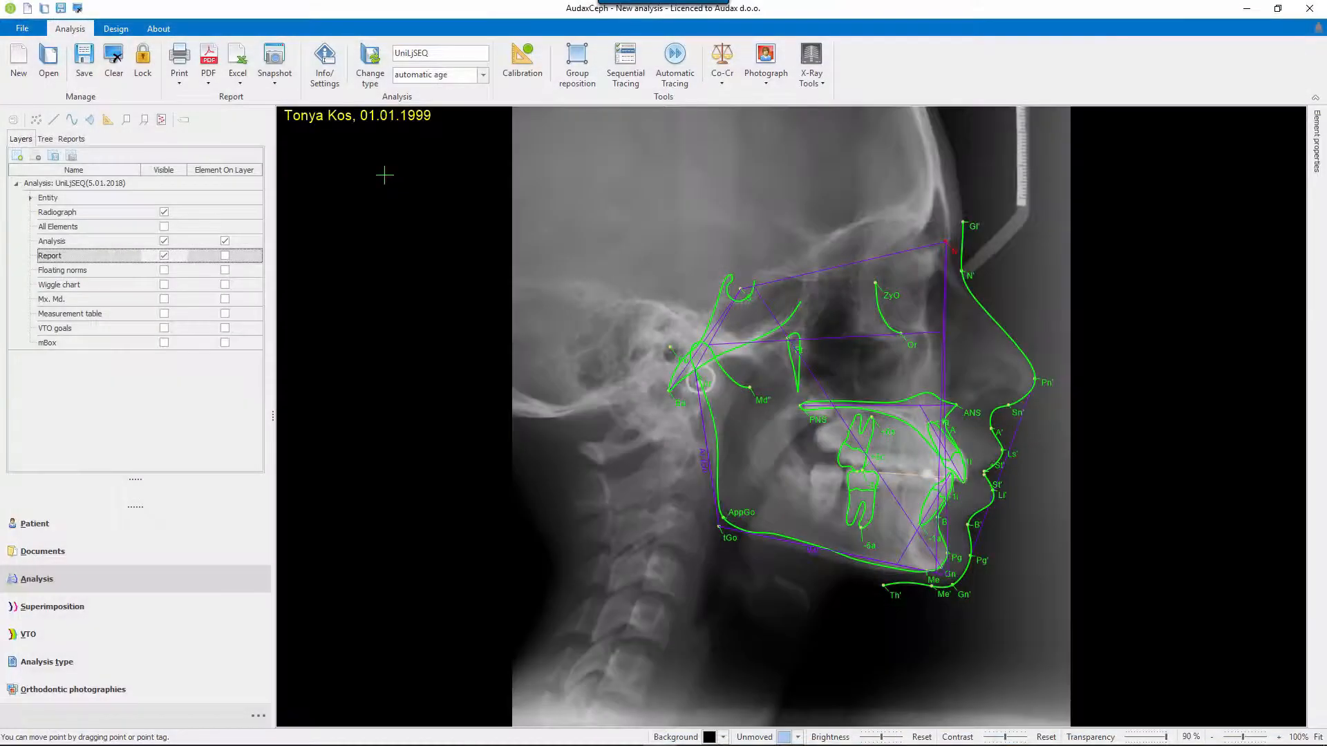
# Step: Save the analysis and go to the patient's documents
pyautogui.click(86, 64)
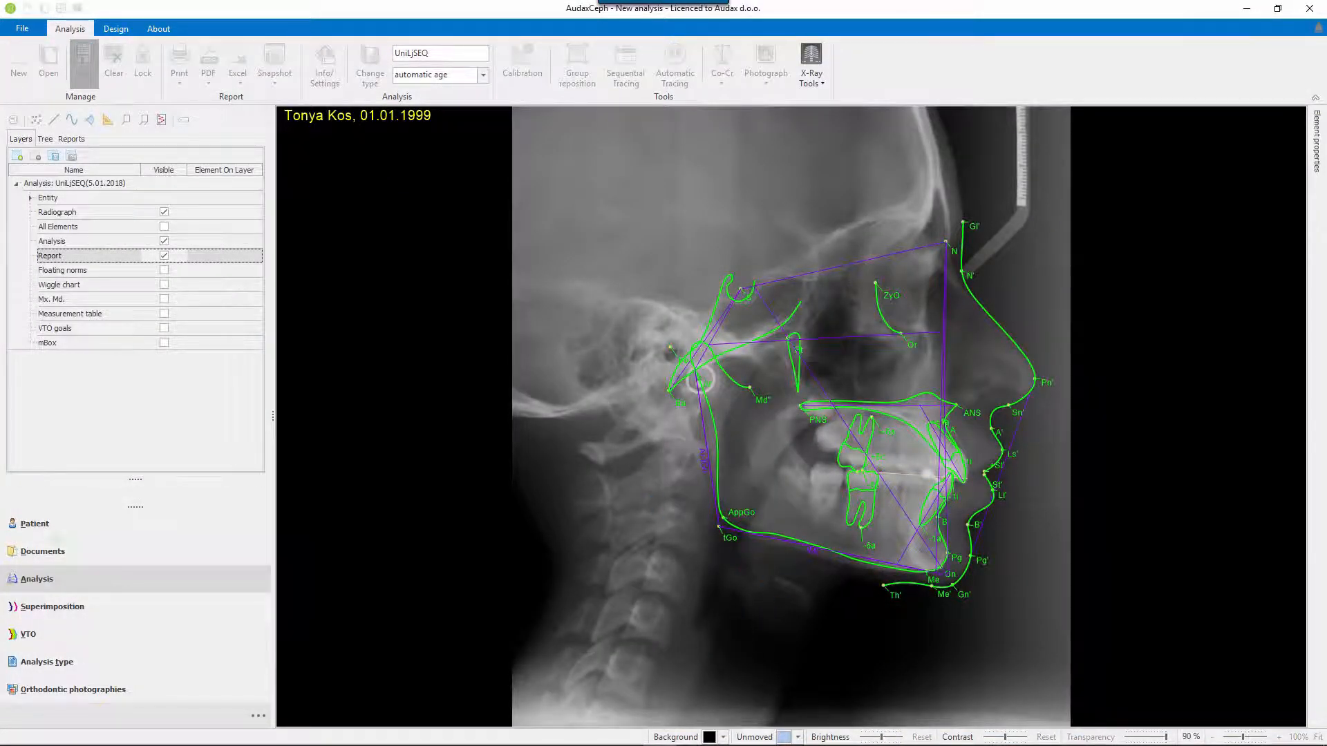
pyautogui.click(64, 559)
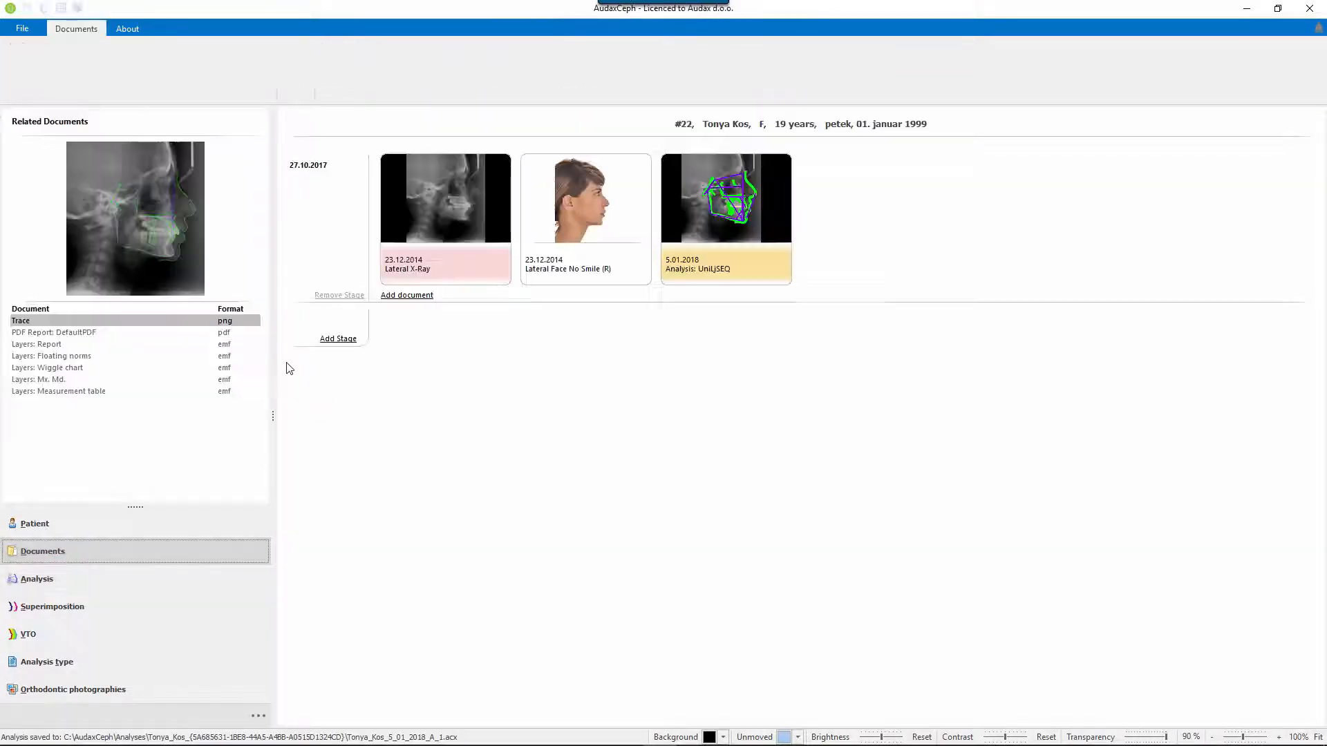
# Step: Review the saved analysis's related documents: the DefaultPDF report, the Report layer and the Measurement table layer
pyautogui.click(44, 333)
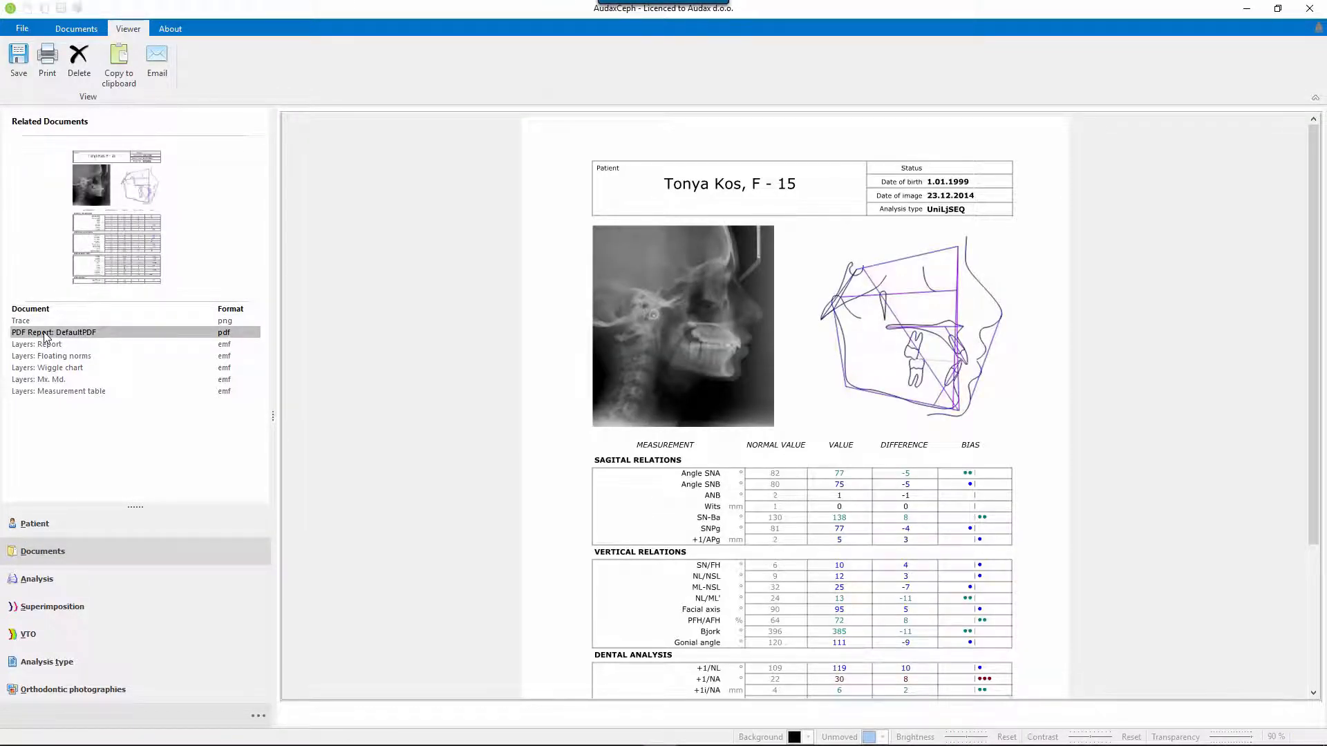
pyautogui.scroll(-3, 753, 408)
pyautogui.scroll(3, 711, 410)
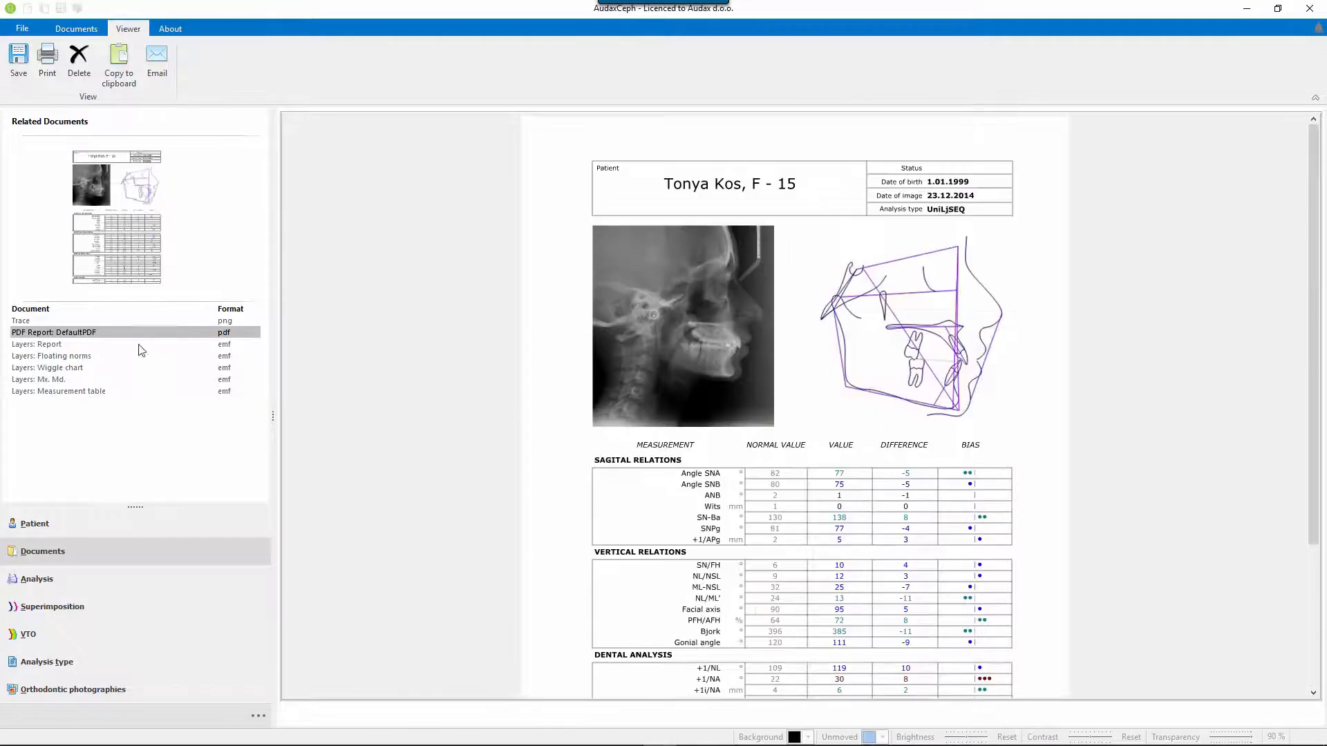
pyautogui.click(55, 355)
pyautogui.click(57, 346)
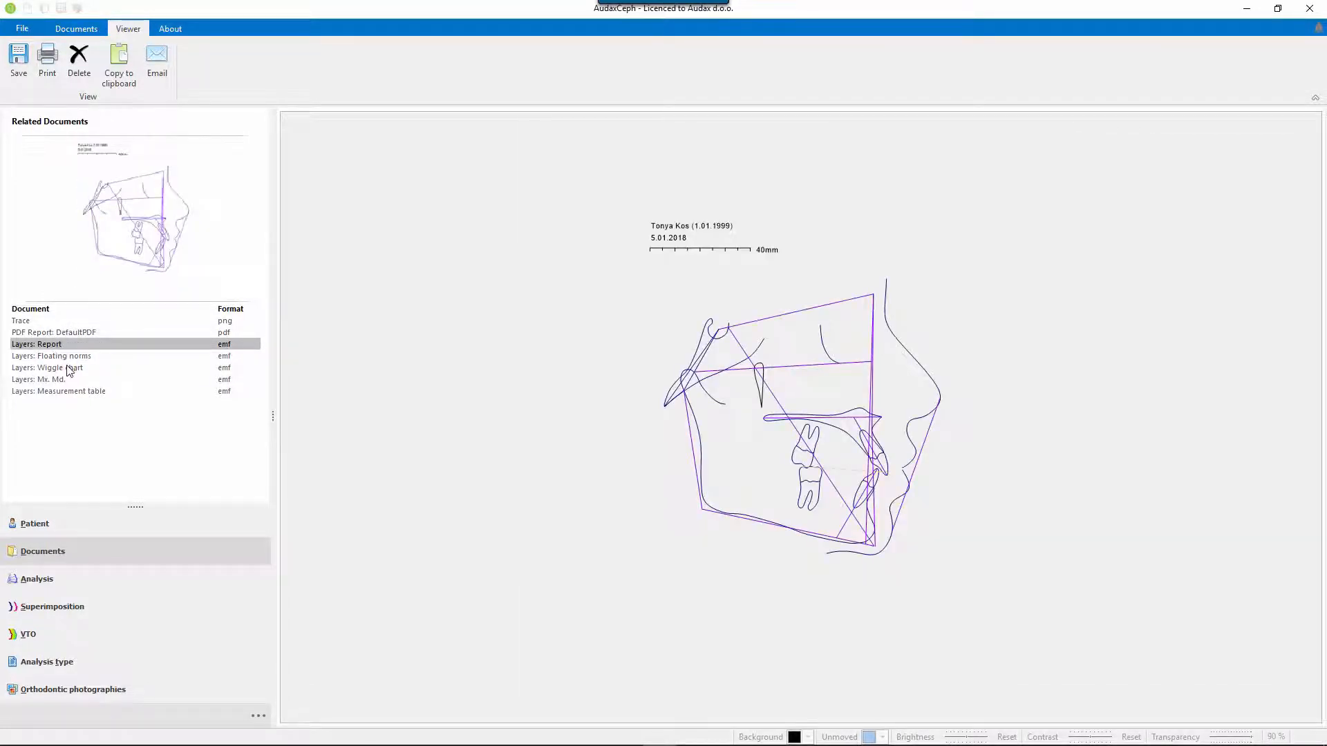
pyautogui.click(74, 393)
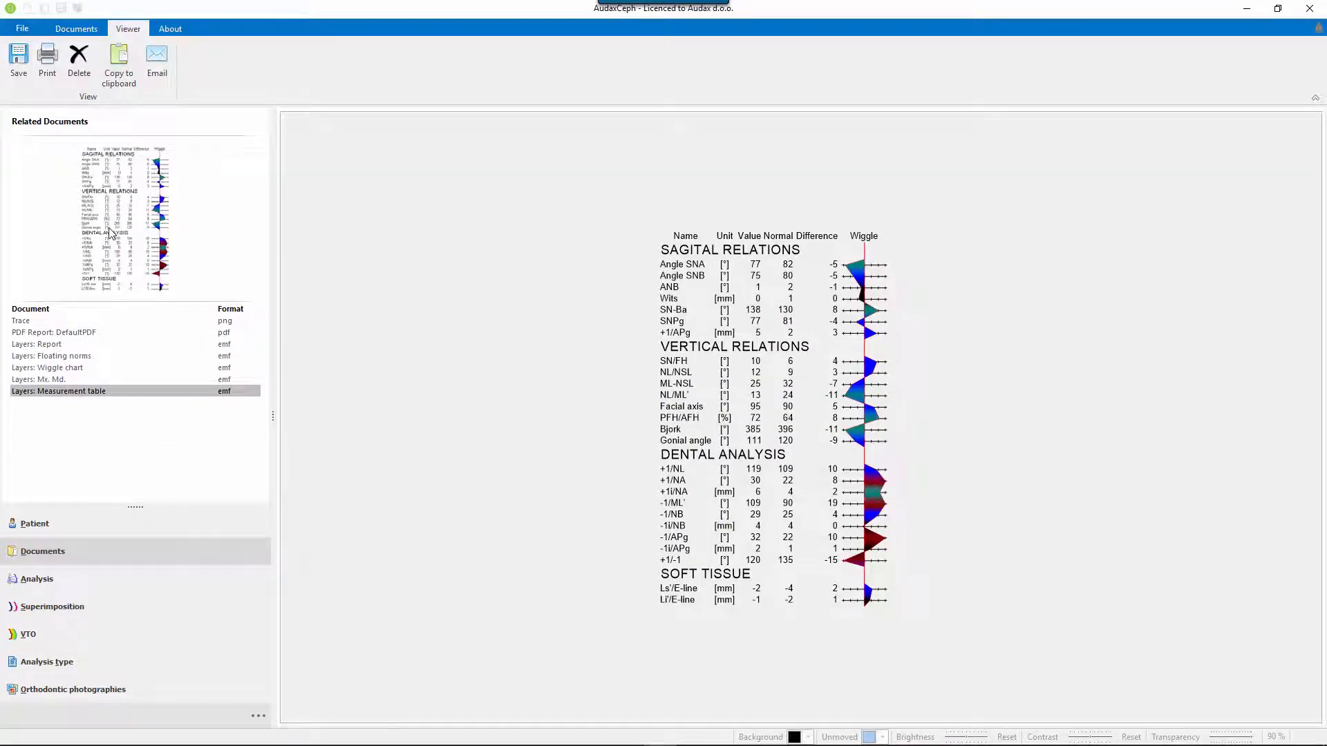
# Step: Return to the analysis, keep the Report layer visible after toggling it off and on, and hide the Analysis layer
pyautogui.click(72, 582)
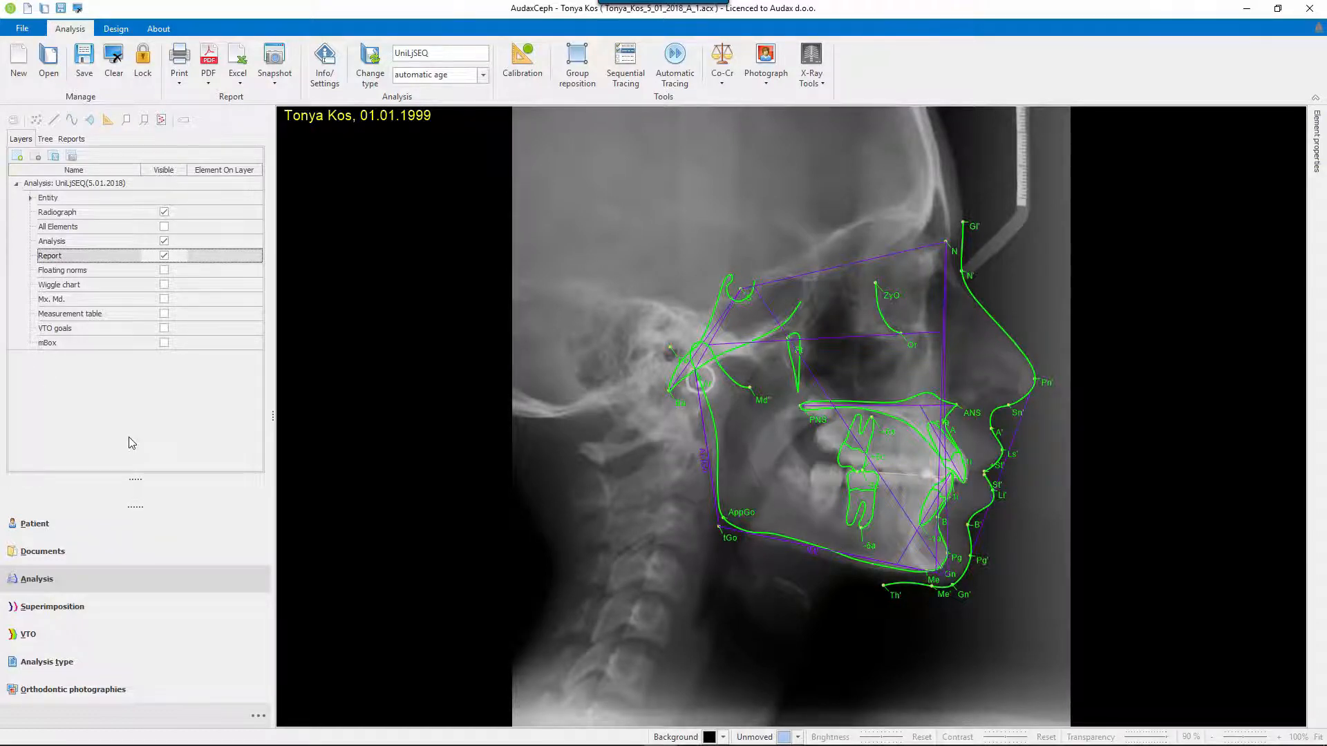
pyautogui.click(165, 255)
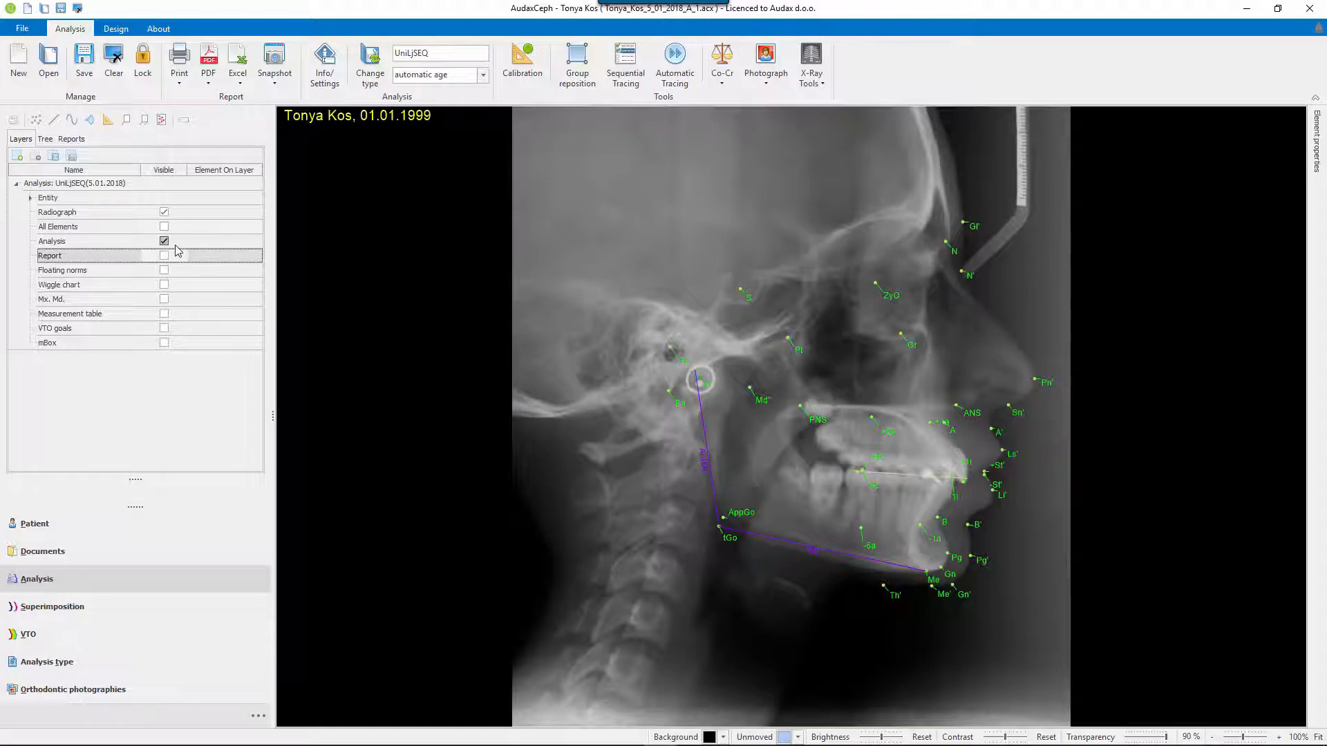
pyautogui.click(164, 256)
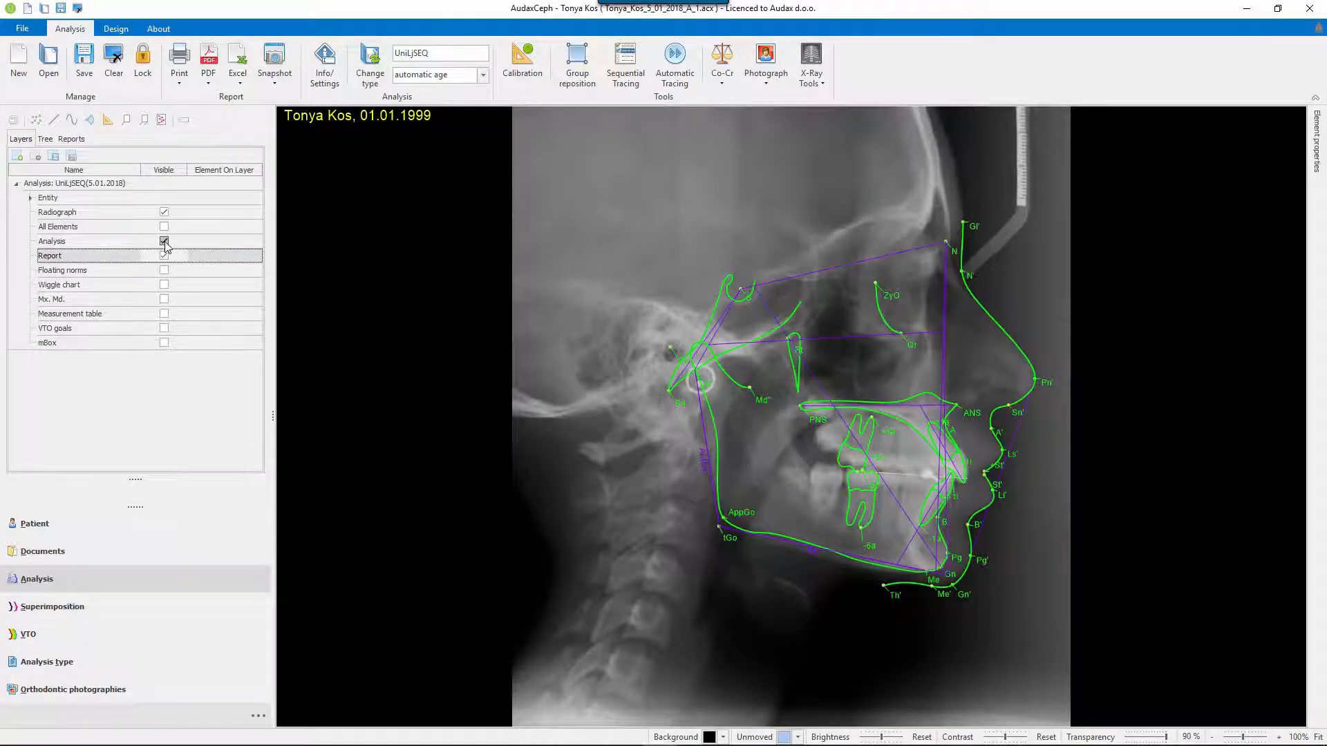
pyautogui.click(163, 241)
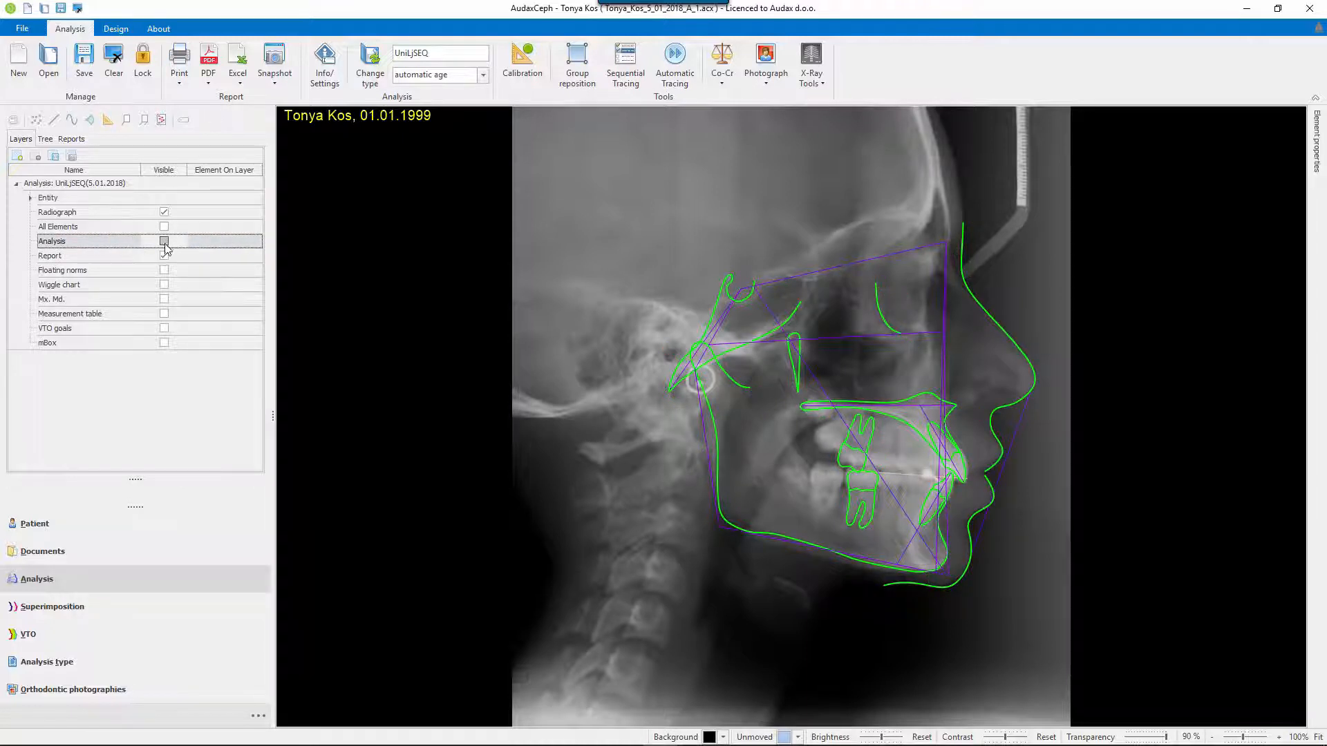
# Step: Show the Floating norms layer, move its chart up and away from the jaw tracing, and hide the layer
pyautogui.click(164, 270)
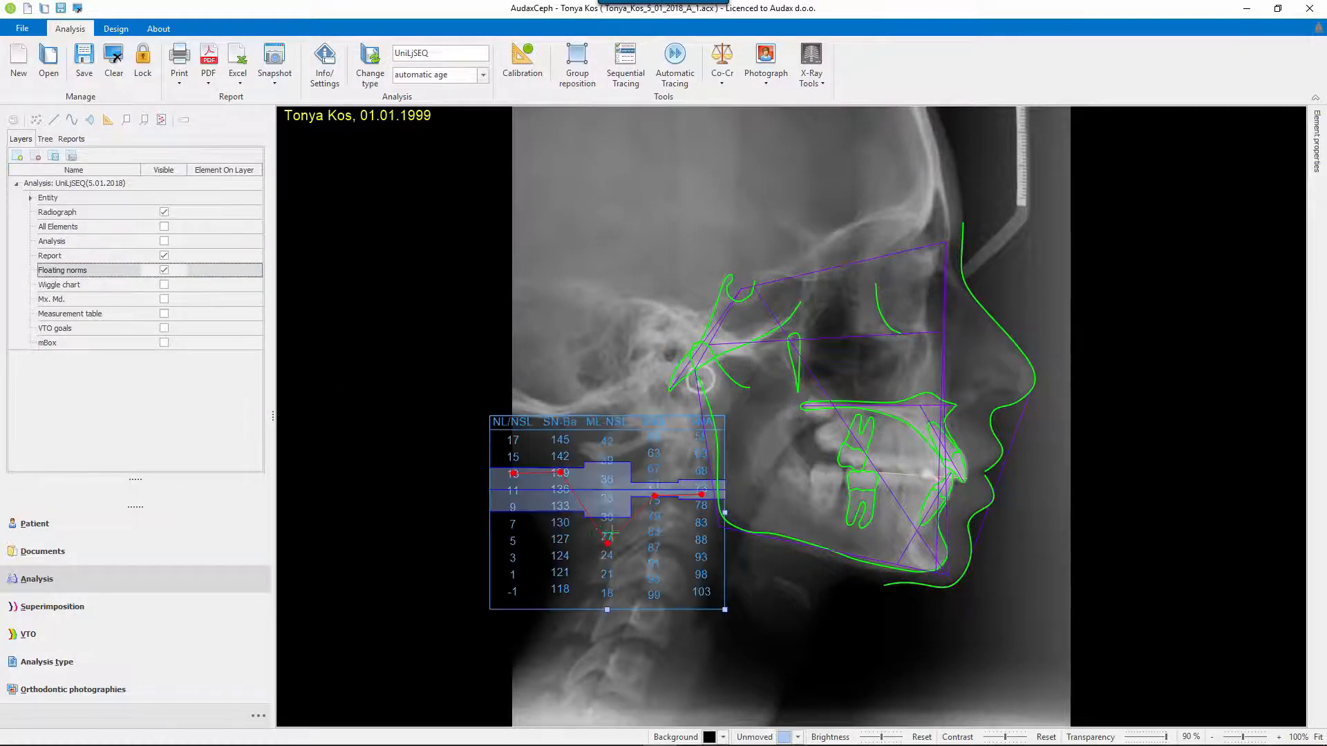
pyautogui.moveTo(611, 532); pyautogui.dragTo(454, 302)
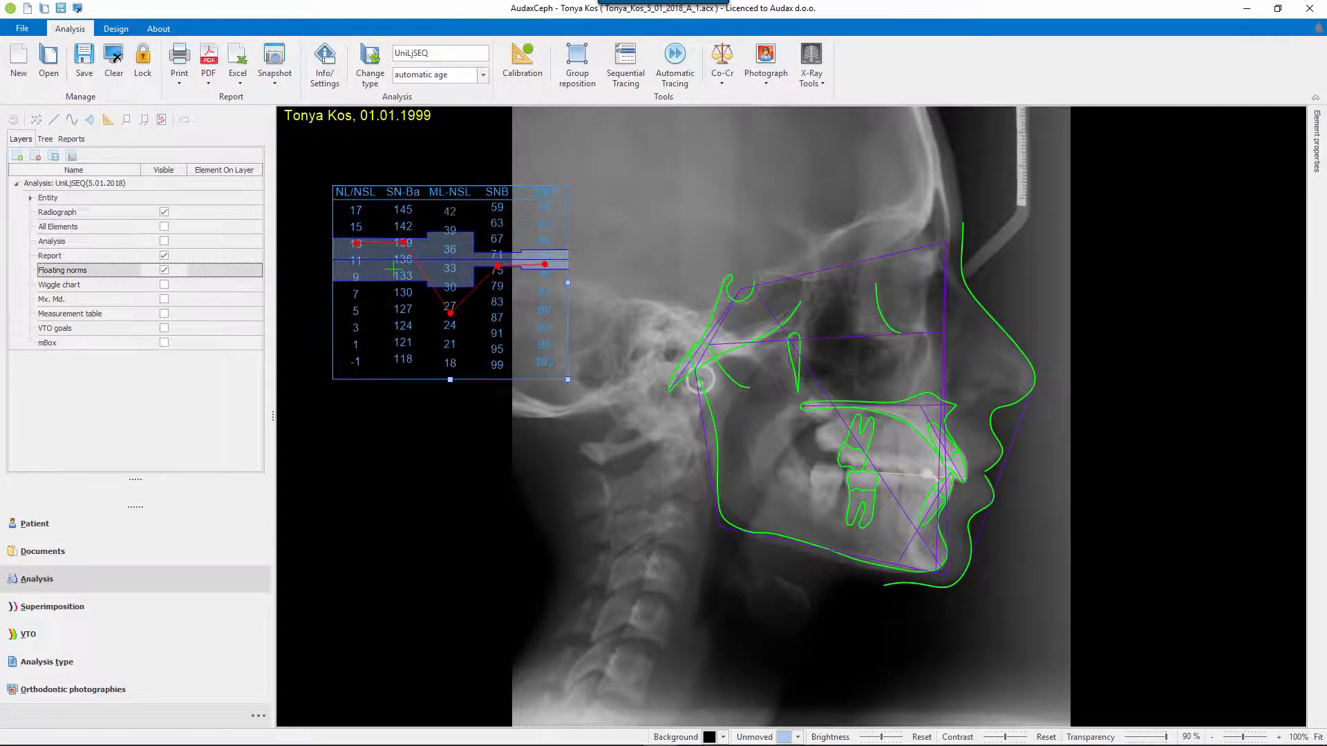
pyautogui.click(164, 270)
# Step: View the Wiggle chart, Measurement table and mBox layers one at a time, hiding each again
pyautogui.click(164, 285)
pyautogui.click(165, 285)
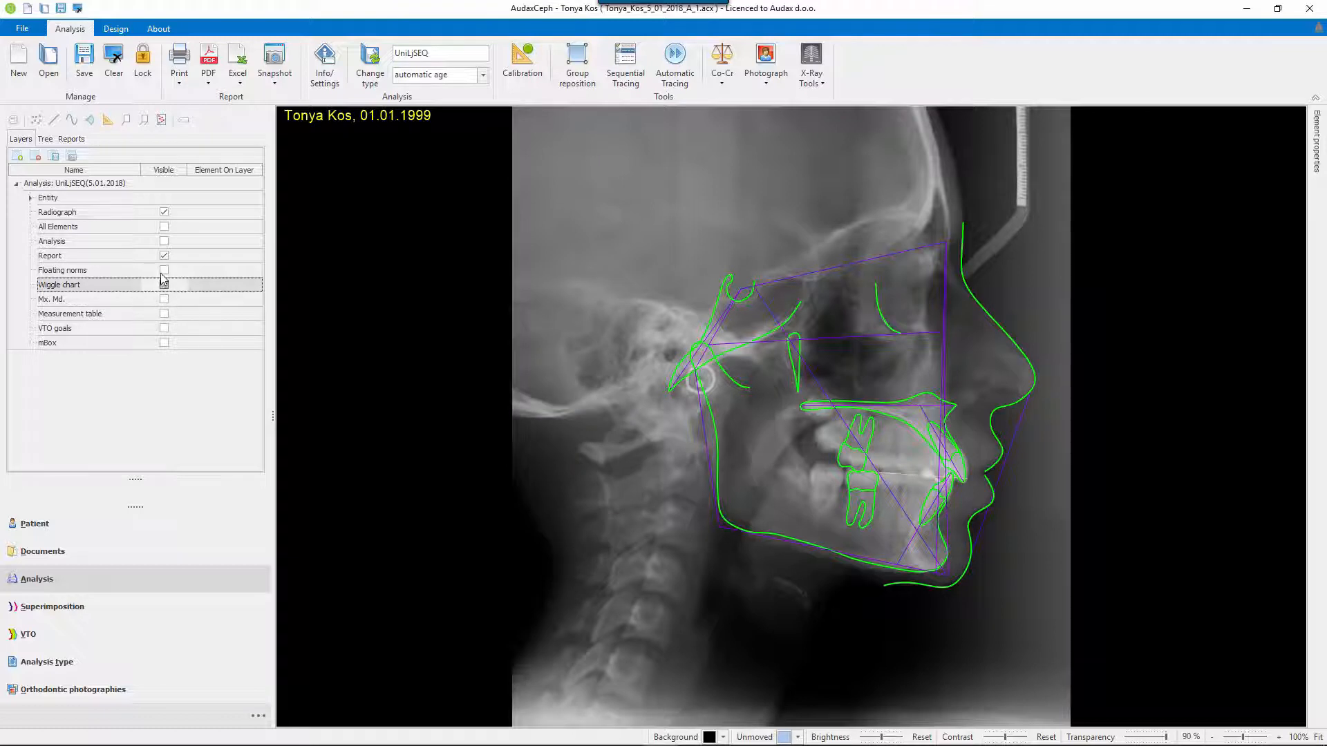
pyautogui.click(164, 314)
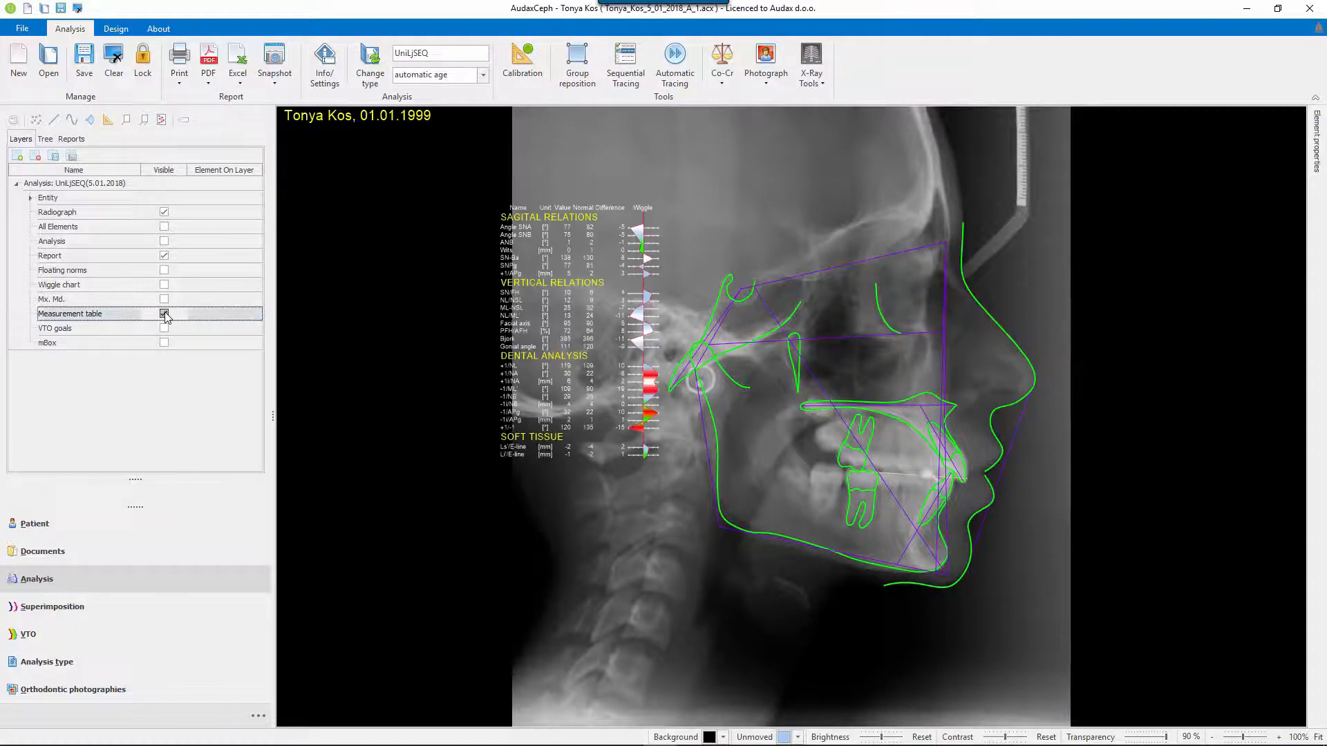
pyautogui.click(165, 313)
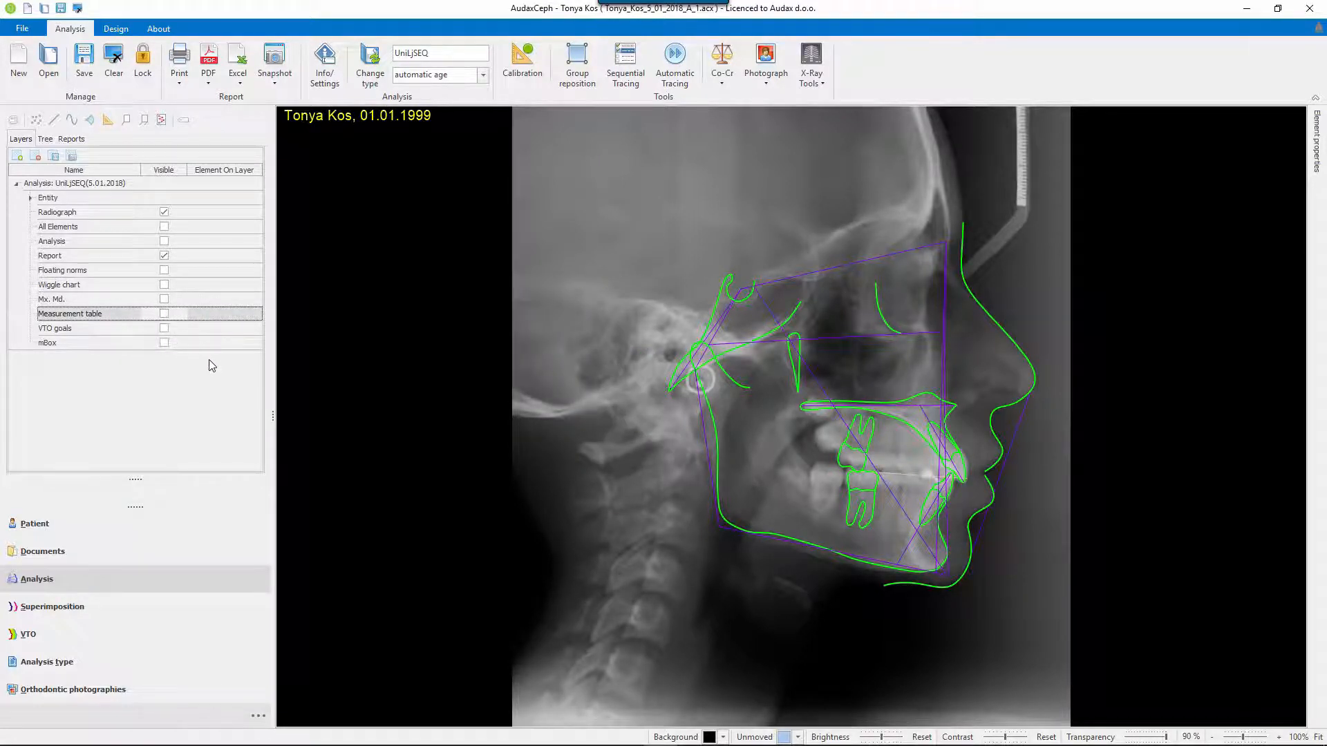
pyautogui.click(165, 343)
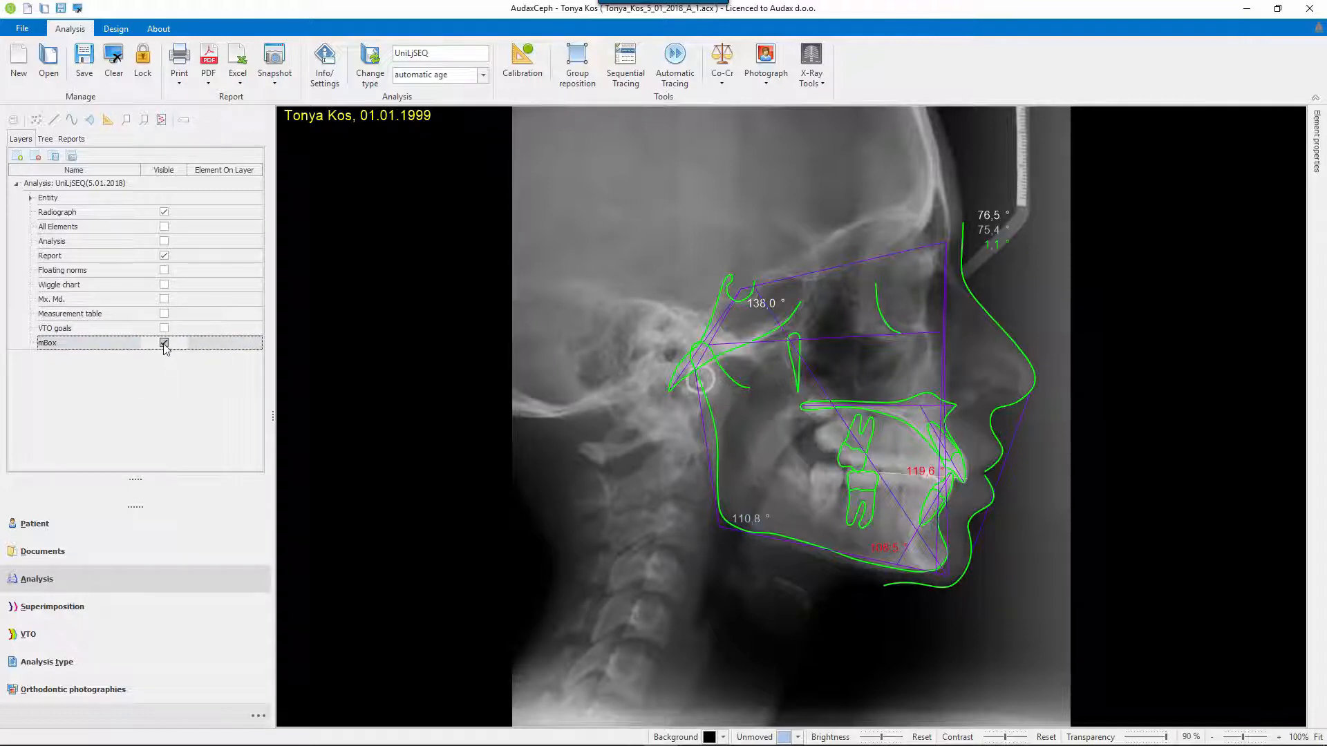
pyautogui.click(165, 343)
# Step: Show the VTO goals layer, move its measurement box farther in front of the facial profile, and hide the layer
pyautogui.click(165, 329)
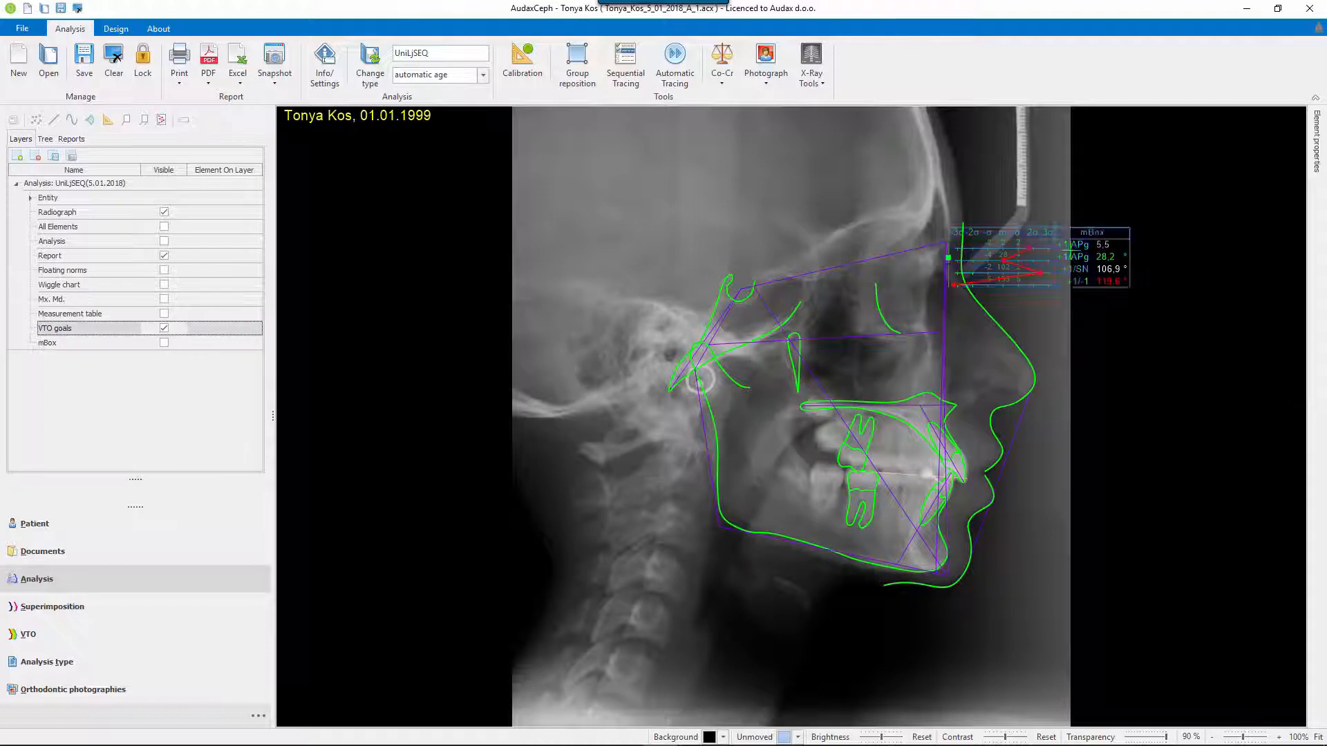
pyautogui.moveTo(1139, 265); pyautogui.dragTo(1164, 265)
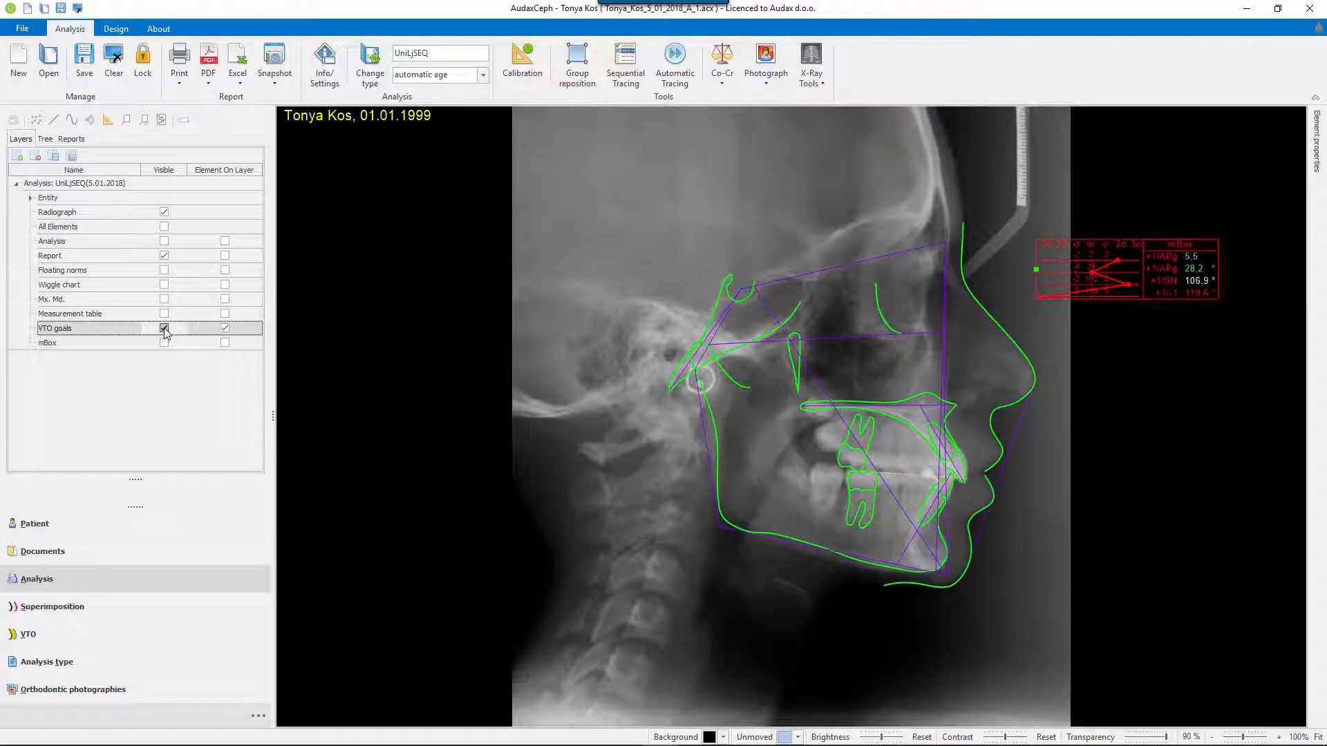
pyautogui.click(163, 329)
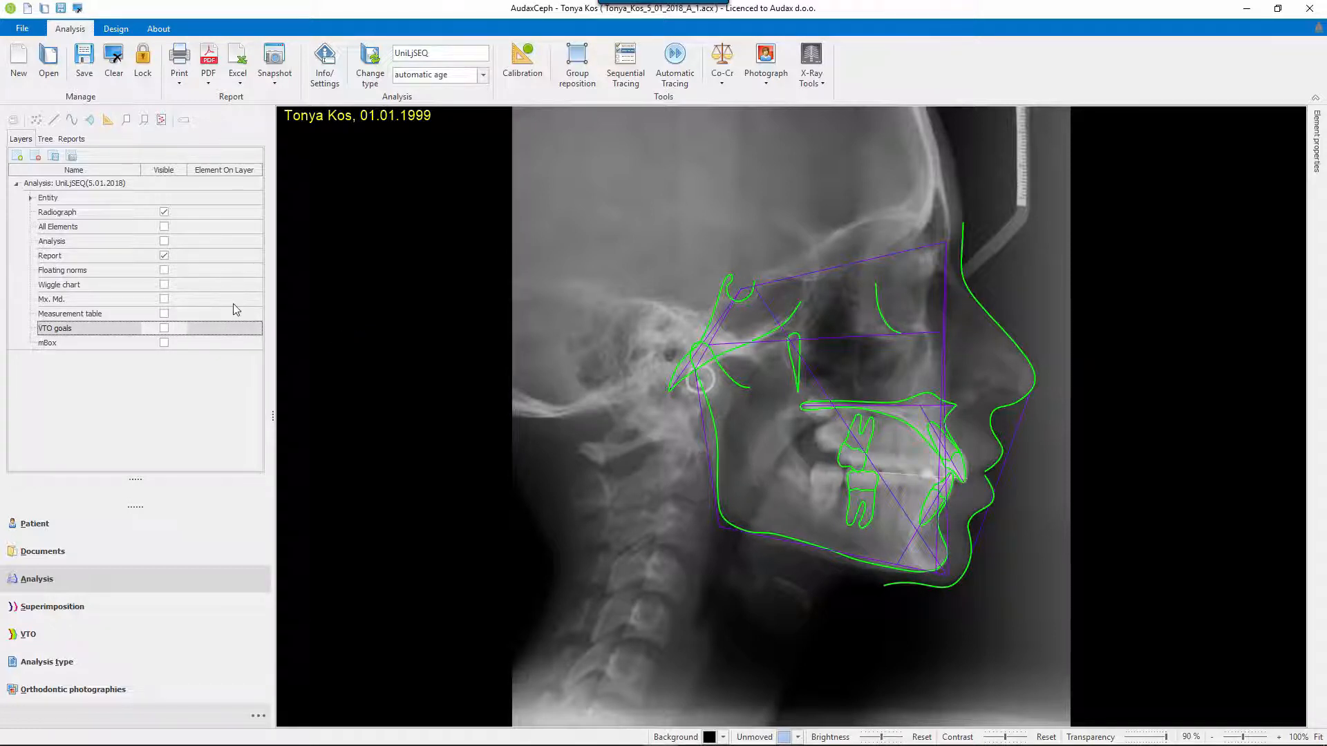
# Step: Save the analysis again and create a new VTO from the UniLjSEQ analysis in the patient's documents
pyautogui.click(83, 62)
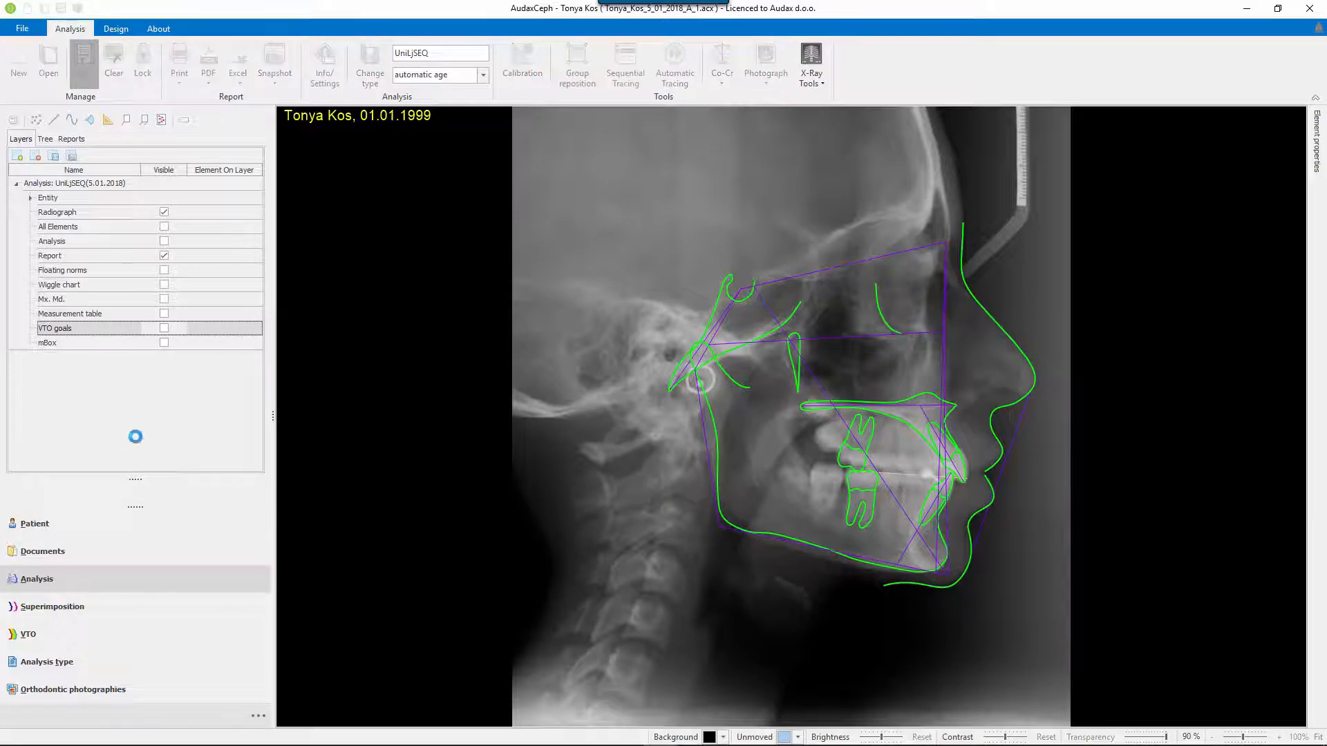
pyautogui.click(58, 556)
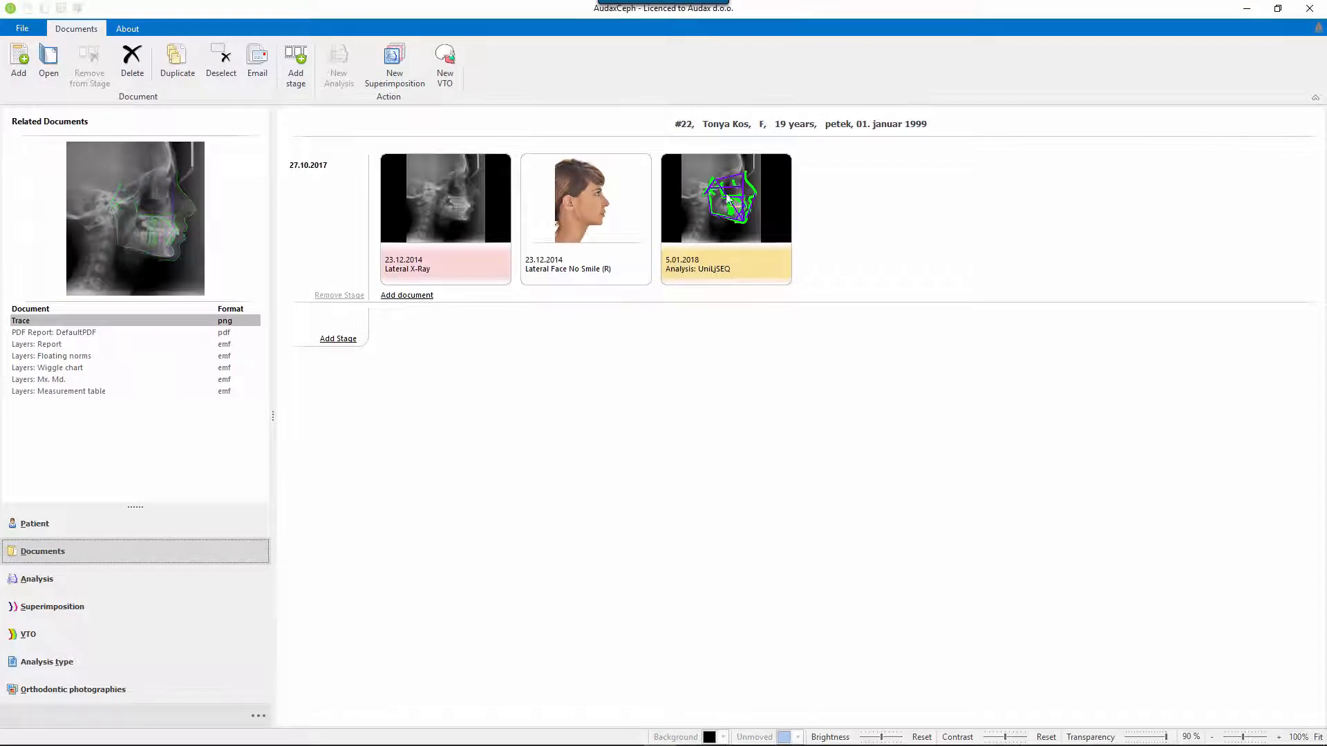
pyautogui.click(445, 59)
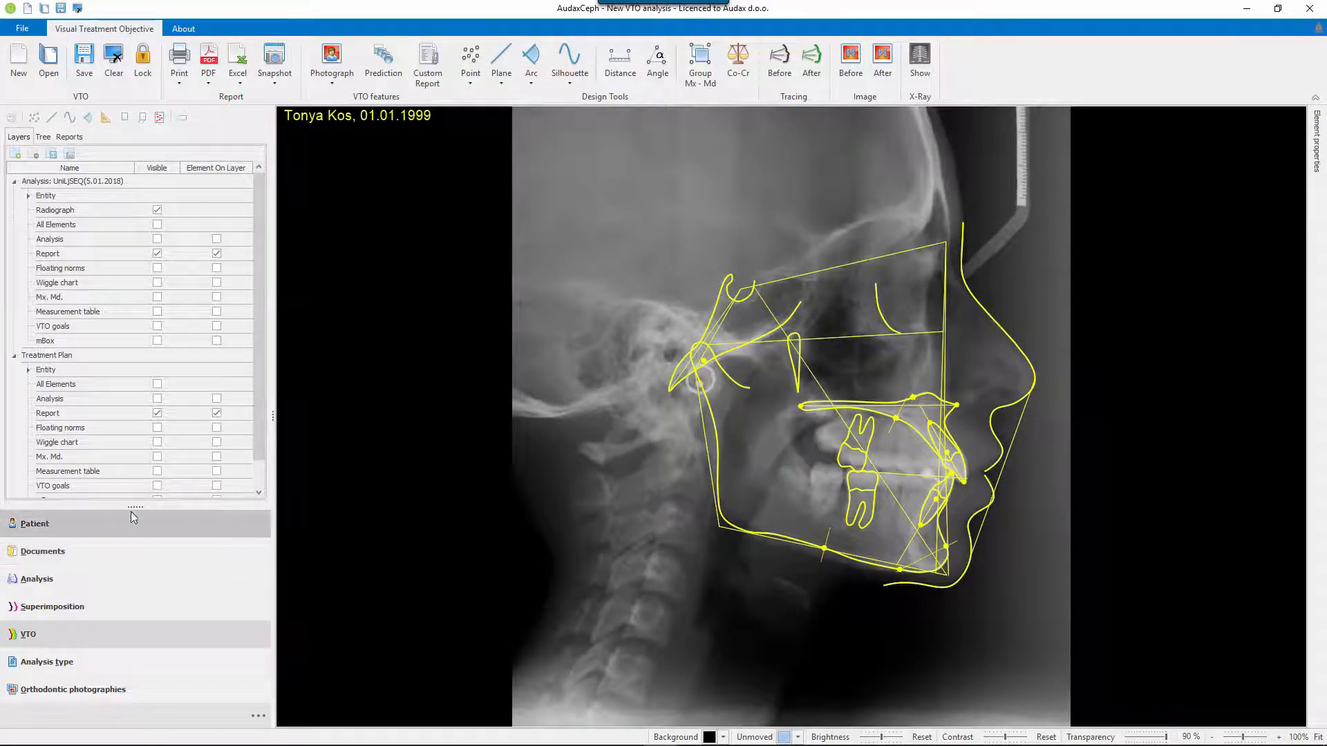
# Step: Enlarge the layer list so the Analysis and Treatment Plan groups fit completely, and select the Analysis group
pyautogui.moveTo(142, 506); pyautogui.dragTo(117, 674)
pyautogui.moveTo(126, 628); pyautogui.dragTo(135, 586)
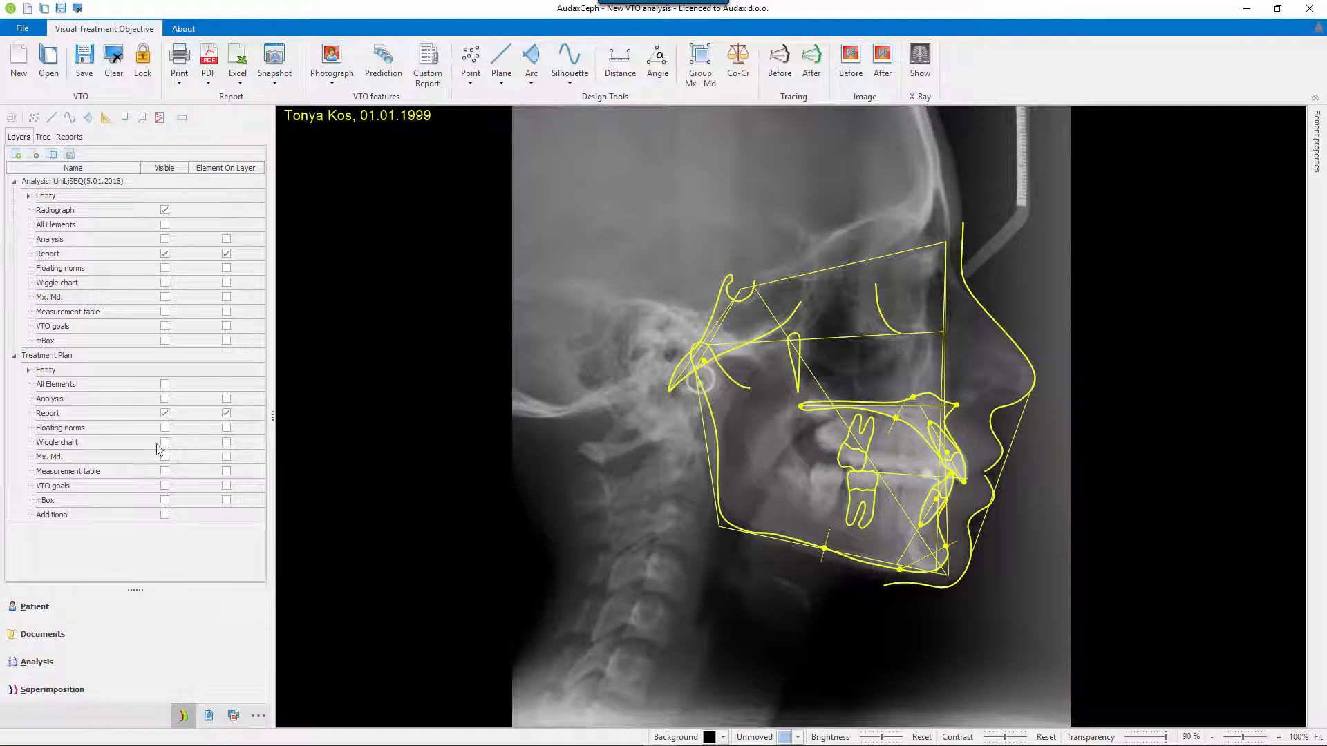
pyautogui.click(72, 182)
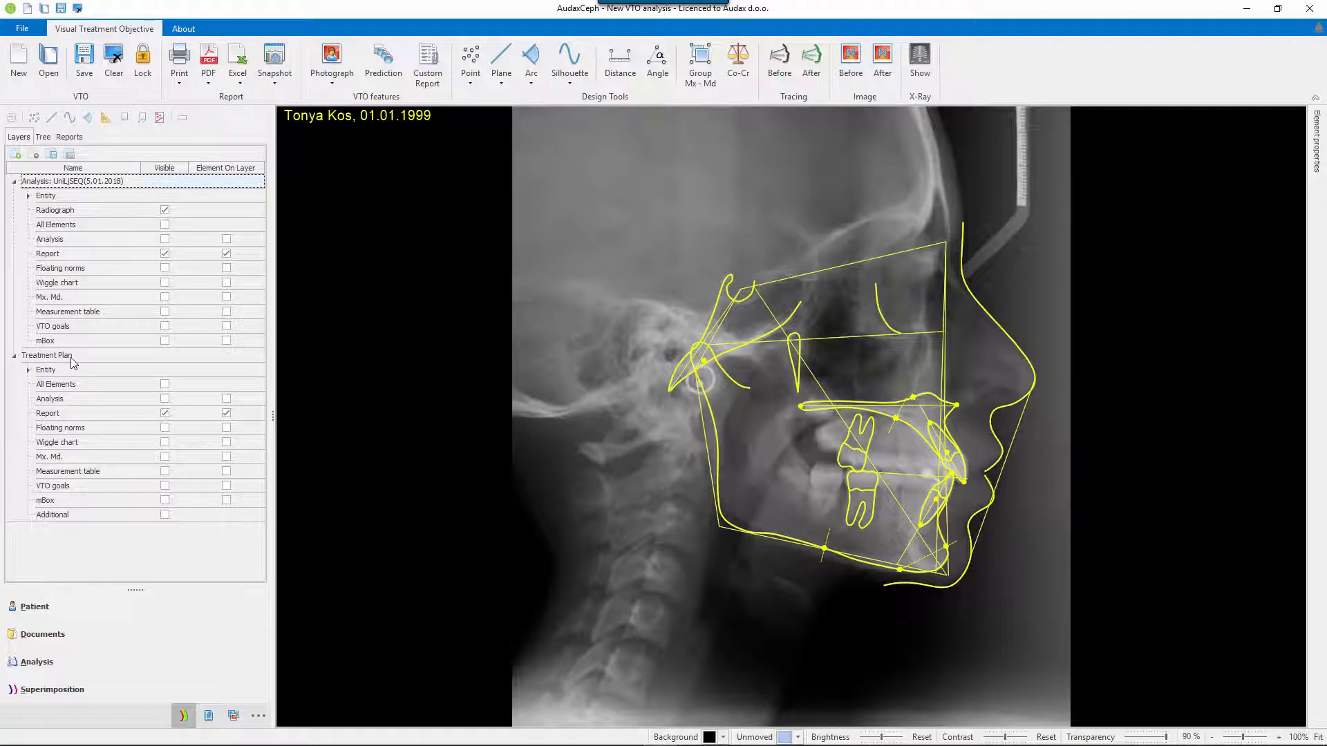
# Step: Compare the VTO layers by toggling the Treatment Plan Report, Analysis Report and Radiograph off and back on
pyautogui.click(165, 415)
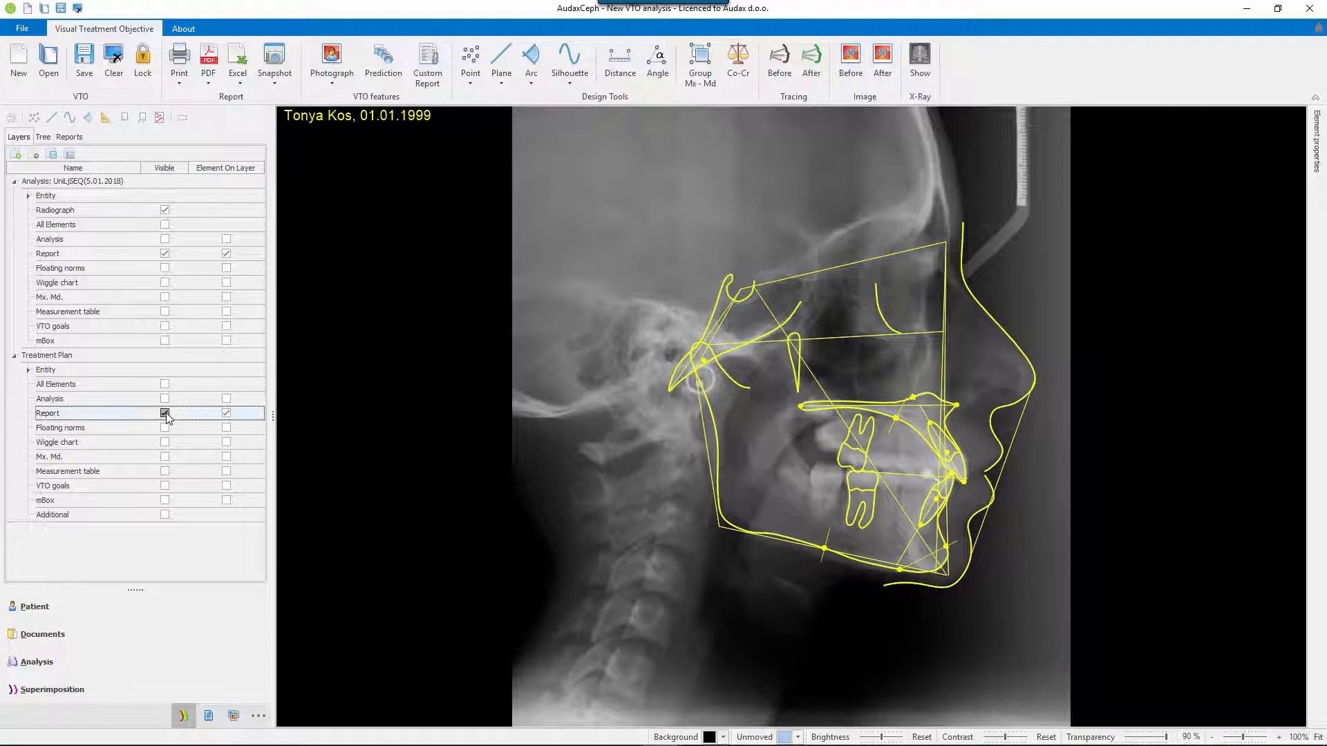
pyautogui.click(165, 414)
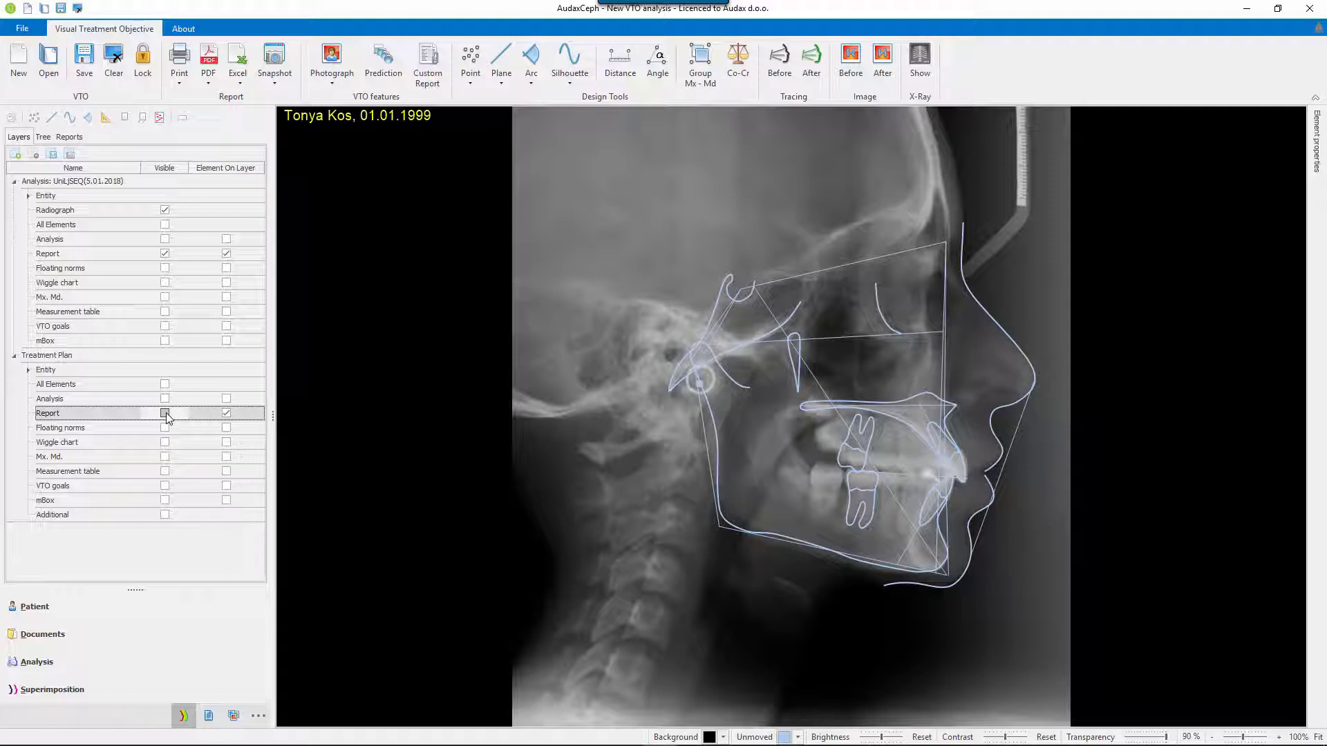
pyautogui.click(165, 253)
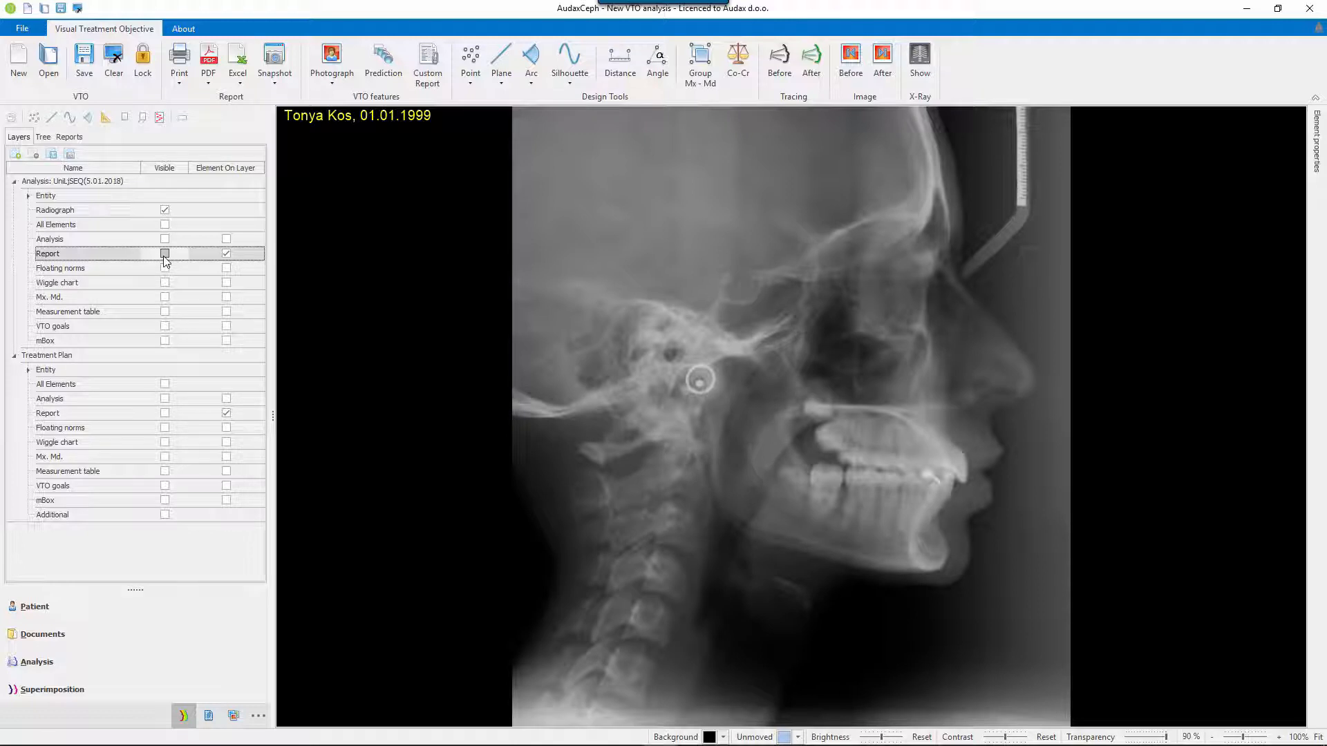
pyautogui.click(164, 211)
pyautogui.click(165, 210)
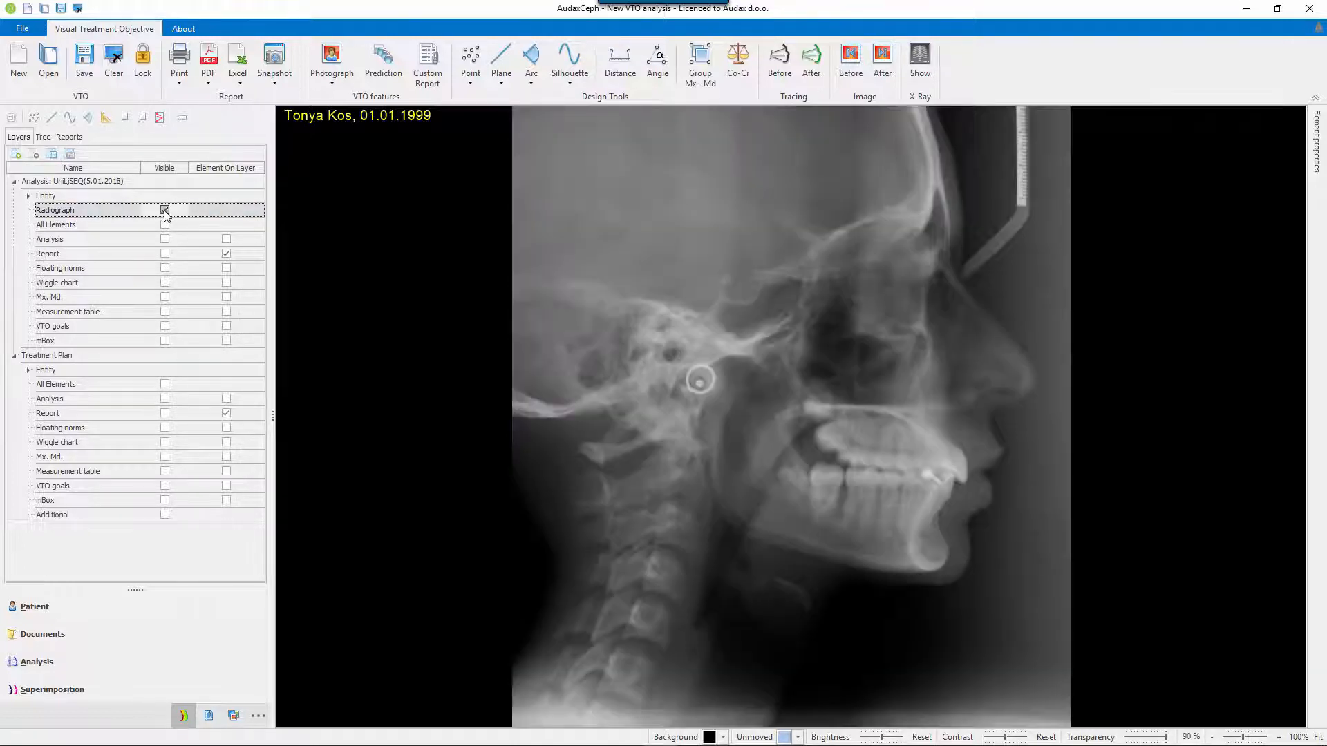
pyautogui.click(165, 254)
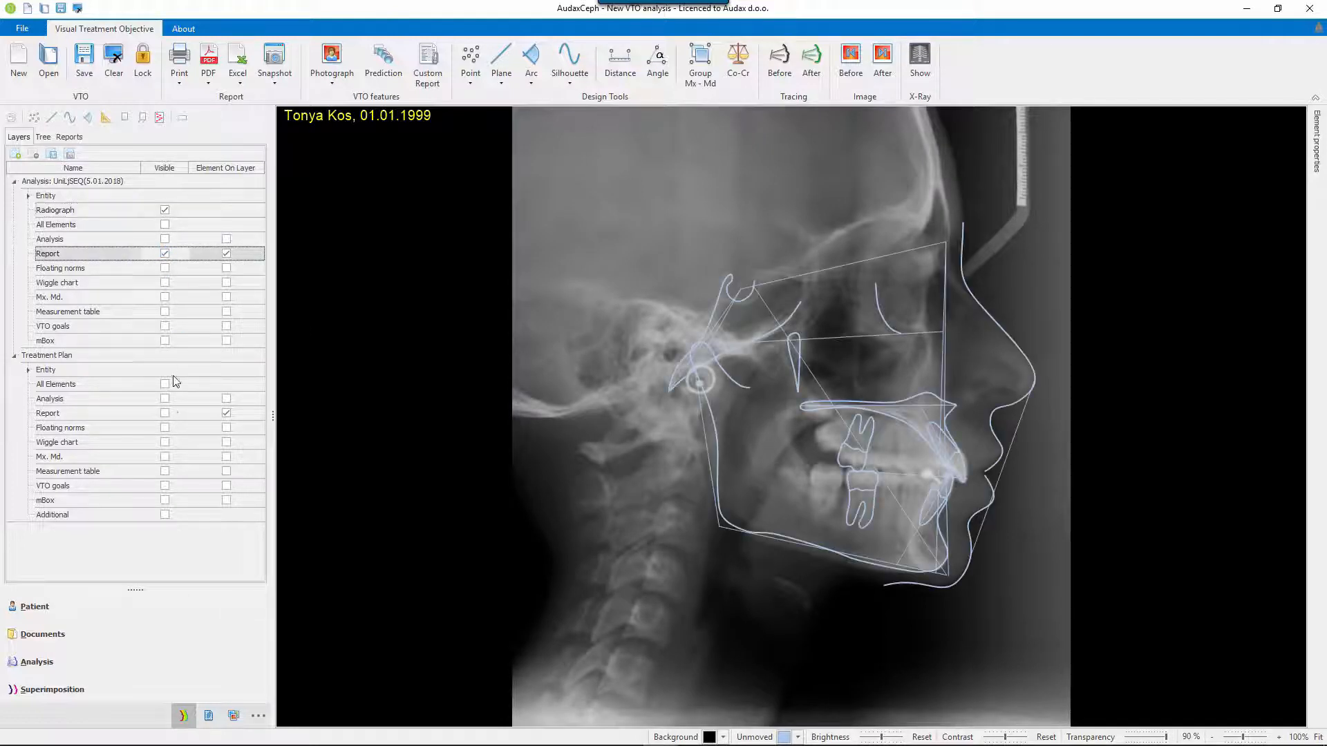
pyautogui.click(164, 413)
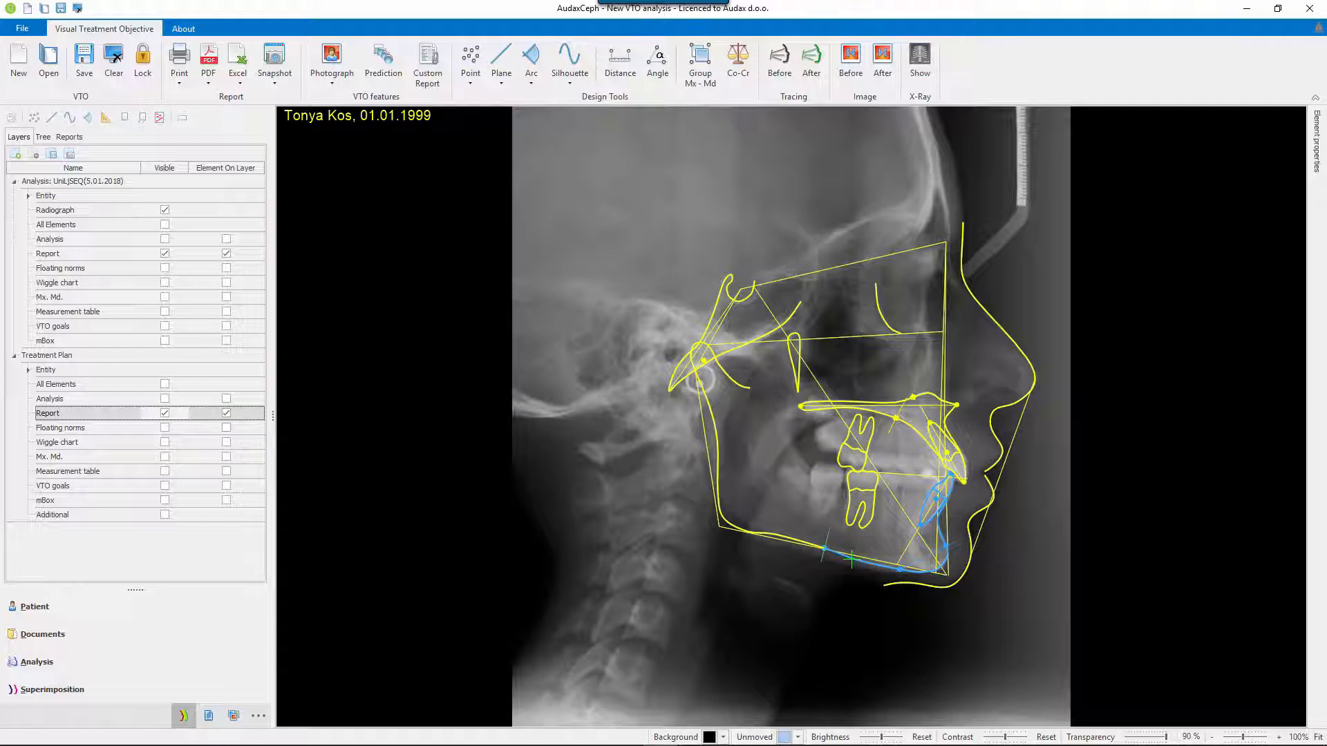
# Step: Move the mandibular segment forward and down to about ΔX -2,4 and ΔY -1,5, and fine-tune ΔX to -2,9 in its Delta Box
pyautogui.moveTo(852, 560); pyautogui.dragTo(859, 565)
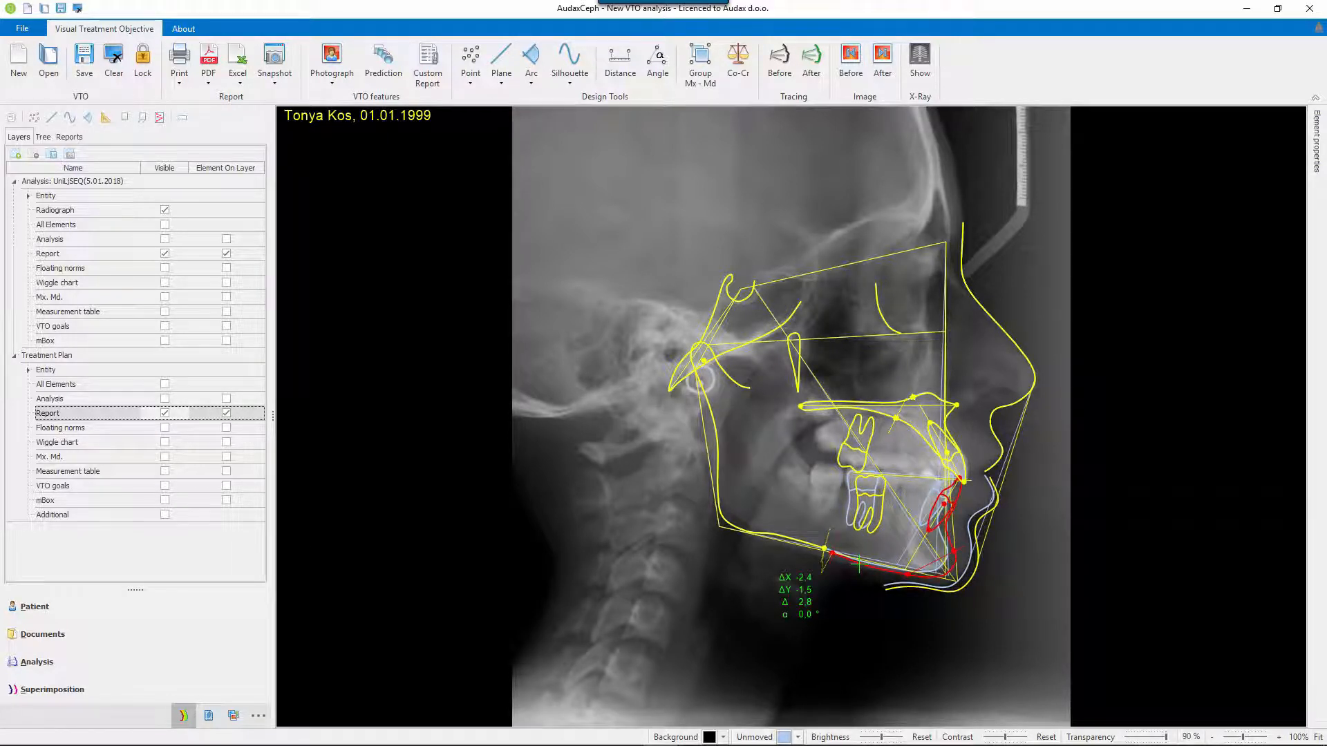
pyautogui.doubleClick(803, 591)
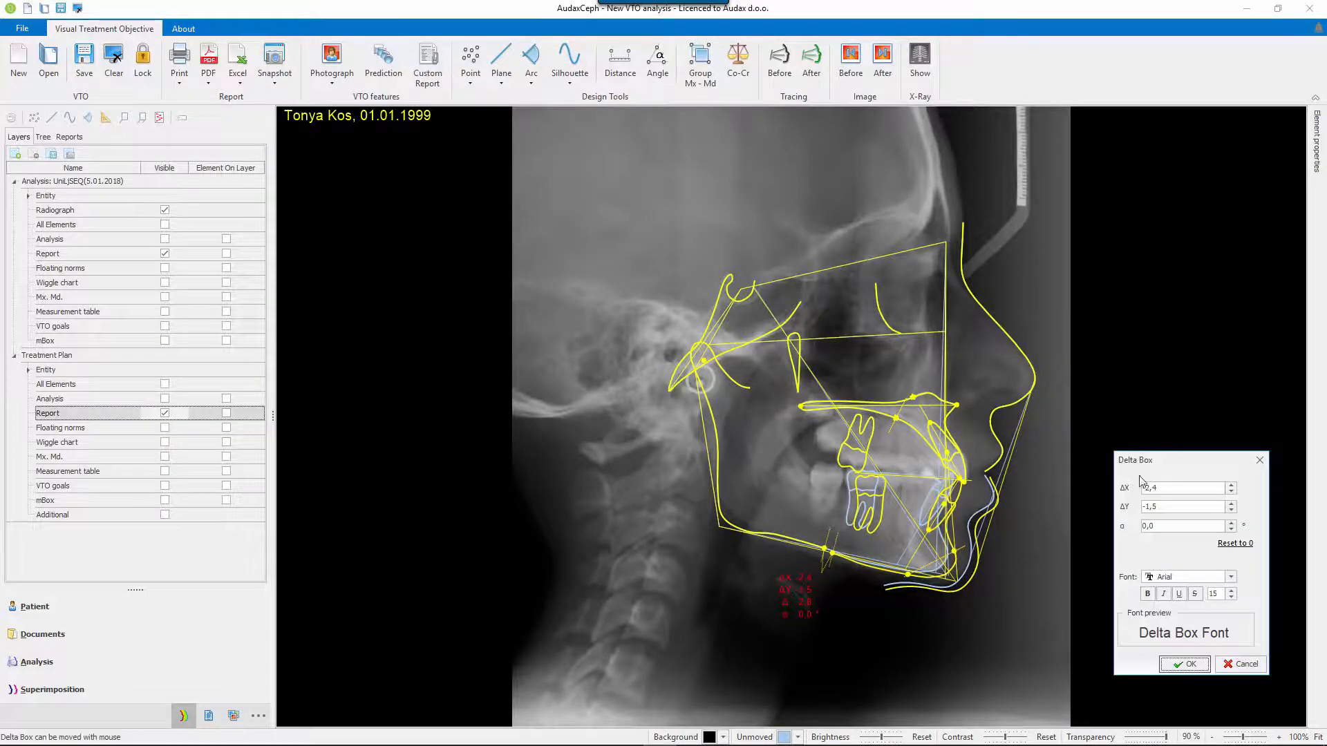
pyautogui.moveTo(1173, 458); pyautogui.dragTo(615, 448)
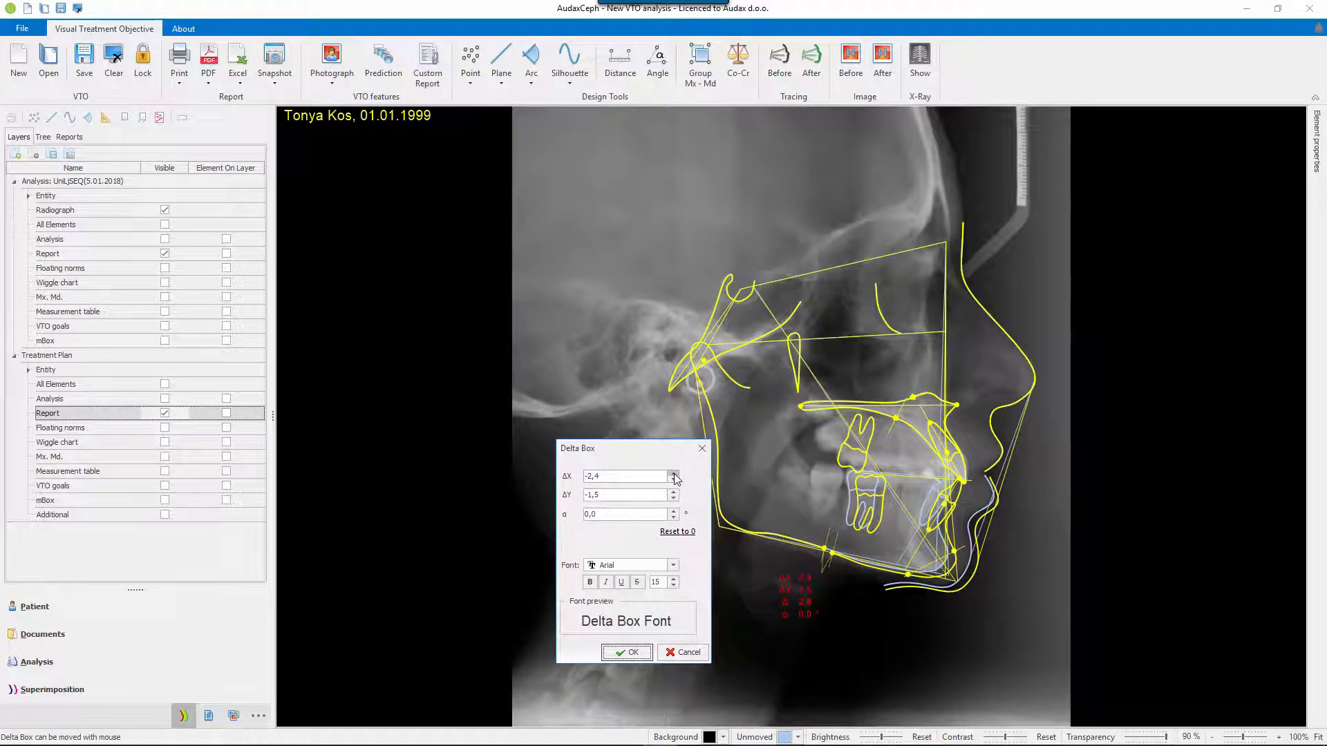
pyautogui.click(673, 474)
pyautogui.click(675, 480)
pyautogui.click(674, 481)
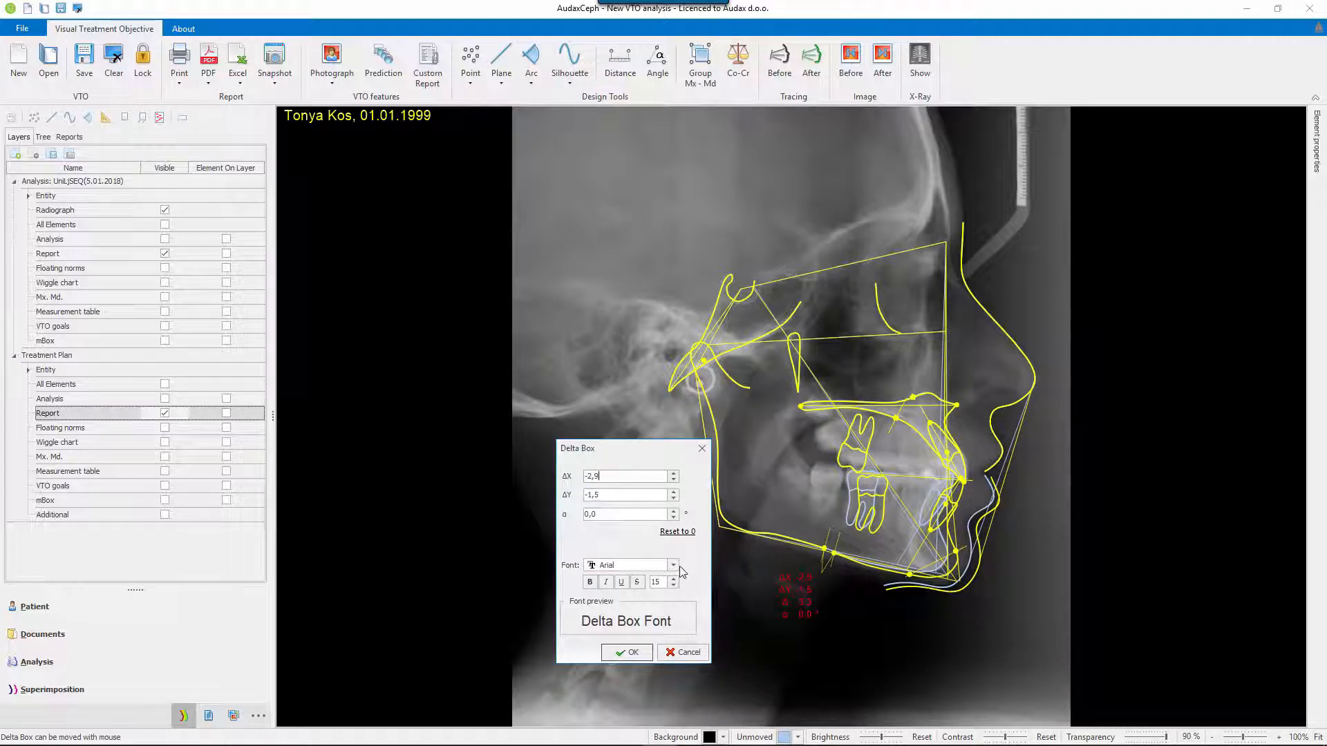
pyautogui.click(625, 659)
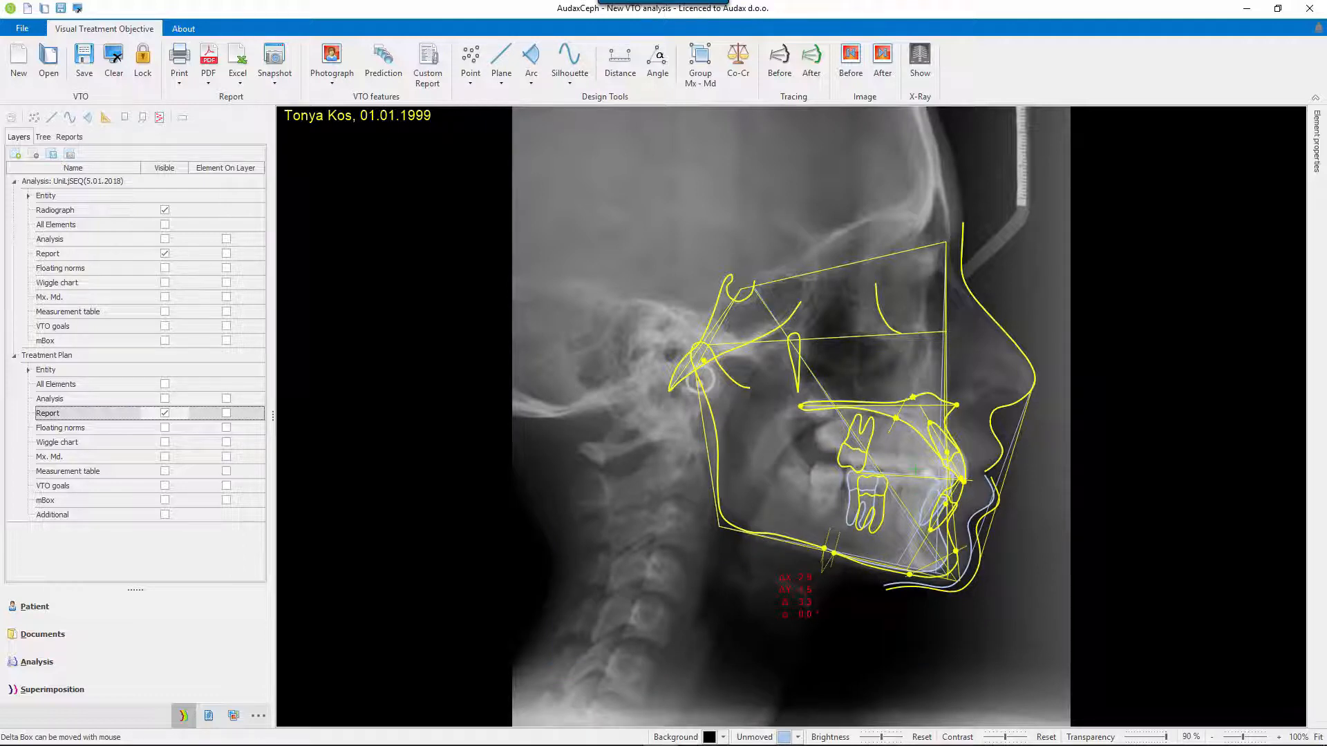
# Step: Move the maxillary segment forward to about ΔX -2,4 and ΔY -0,6, and deselect it
pyautogui.click(924, 438)
pyautogui.moveTo(925, 439); pyautogui.dragTo(932, 441)
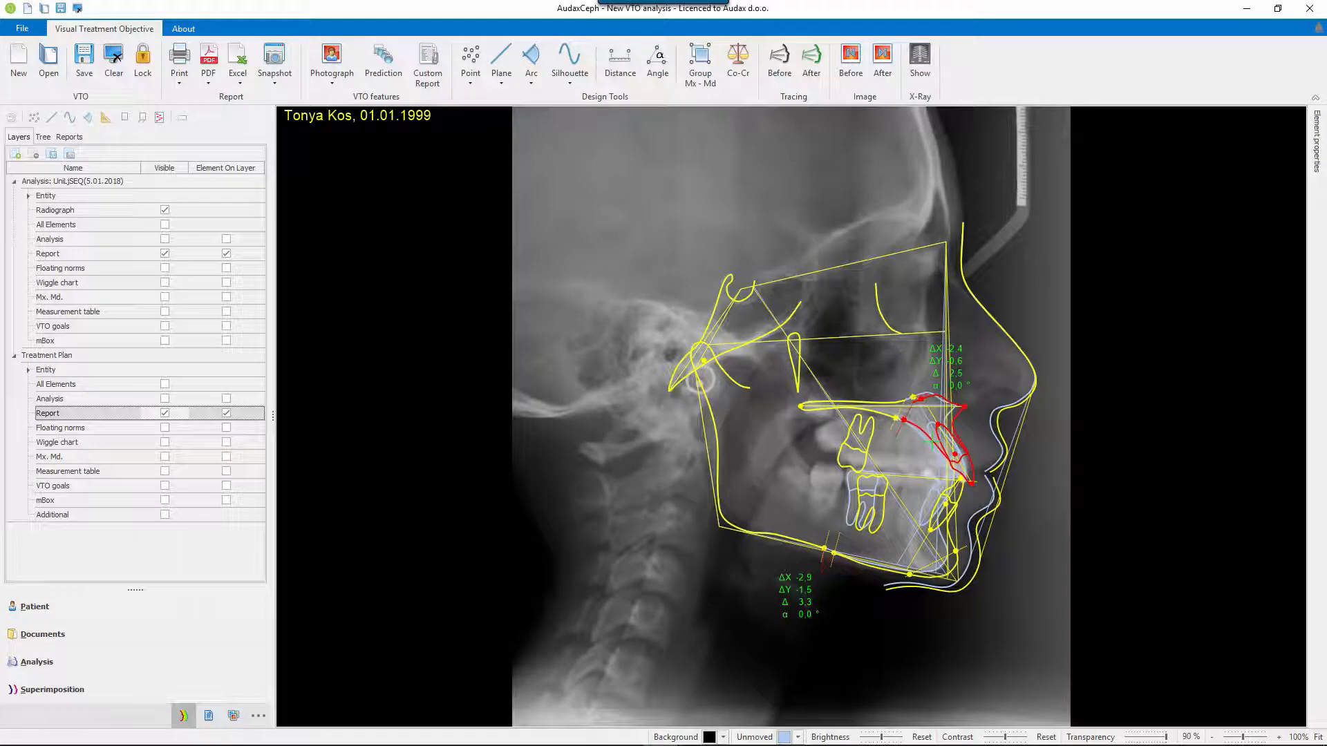
pyautogui.click(976, 646)
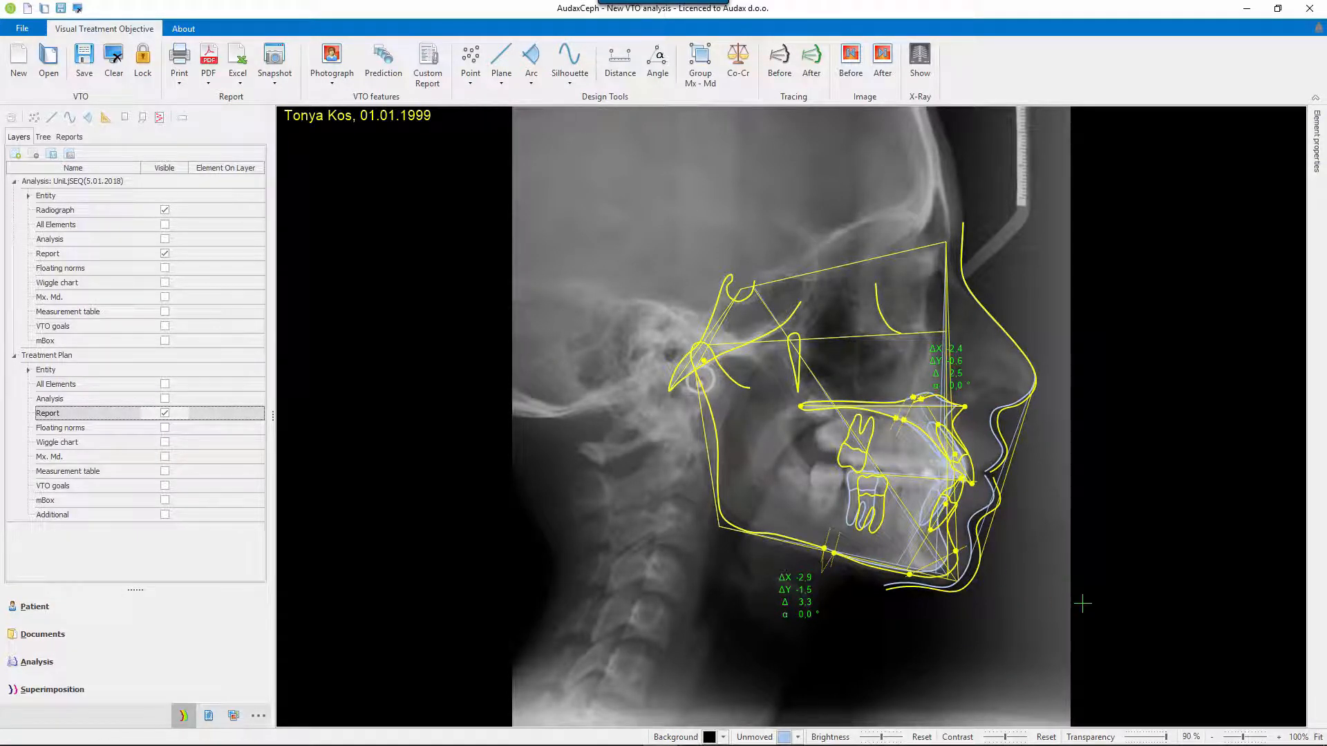
# Step: Reposition the upper jaw's delta box in front of the forehead and the lower jaw's delta box farther below the mandible
pyautogui.scroll(2, 1081, 601)
pyautogui.moveTo(990, 323); pyautogui.dragTo(1139, 218)
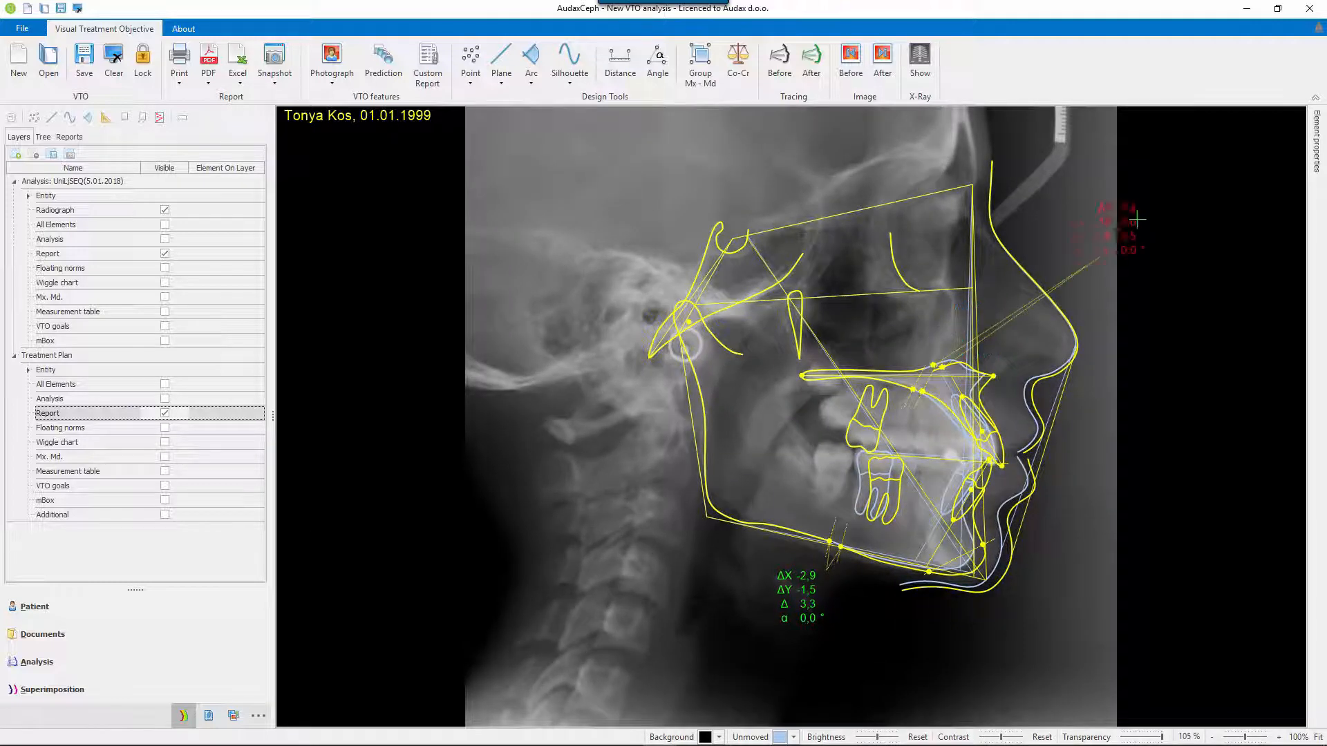
pyautogui.moveTo(807, 586); pyautogui.dragTo(813, 626)
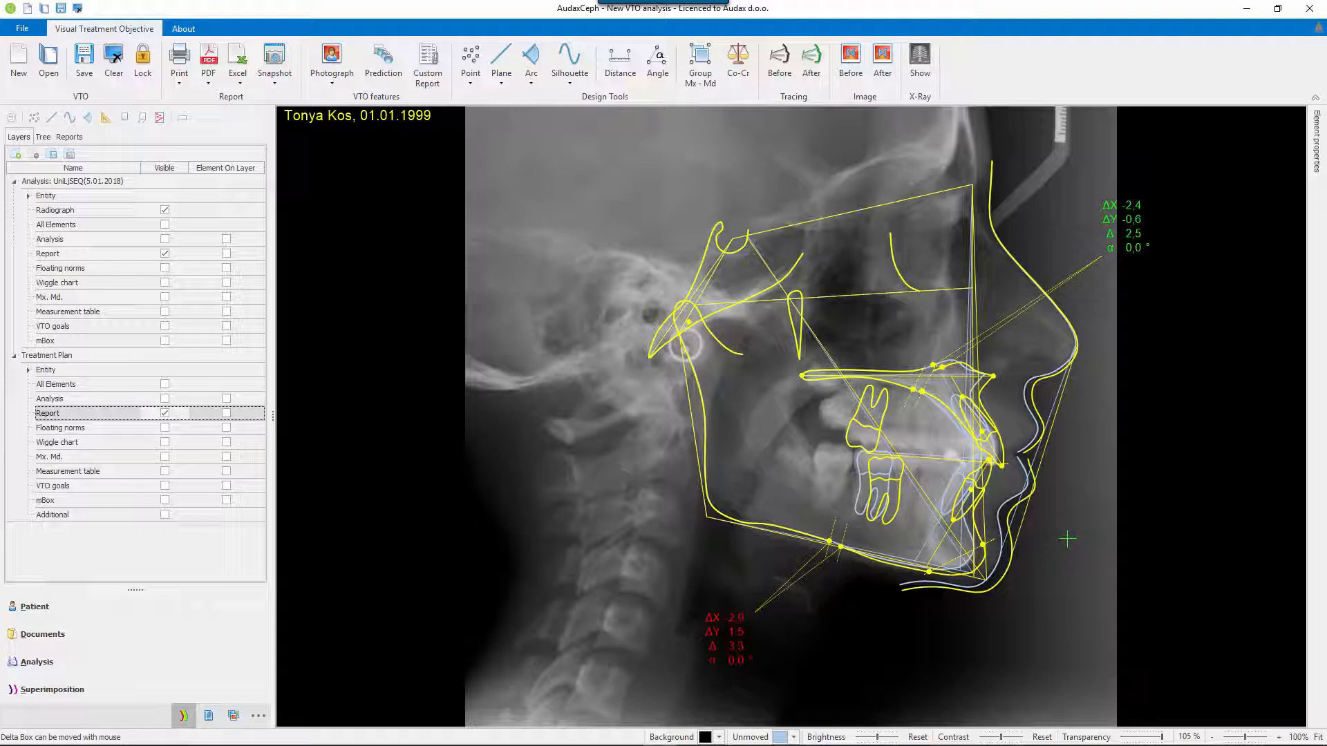
# Step: Display the landmarks of the lower soft-tissue profile, shift the St' tag slightly, and deselect the profile
pyautogui.click(1035, 477)
pyautogui.moveTo(1049, 467)
pyautogui.mouseDown()
pyautogui.moveTo(1077, 468)
pyautogui.moveTo(1045, 463)
pyautogui.mouseUp()
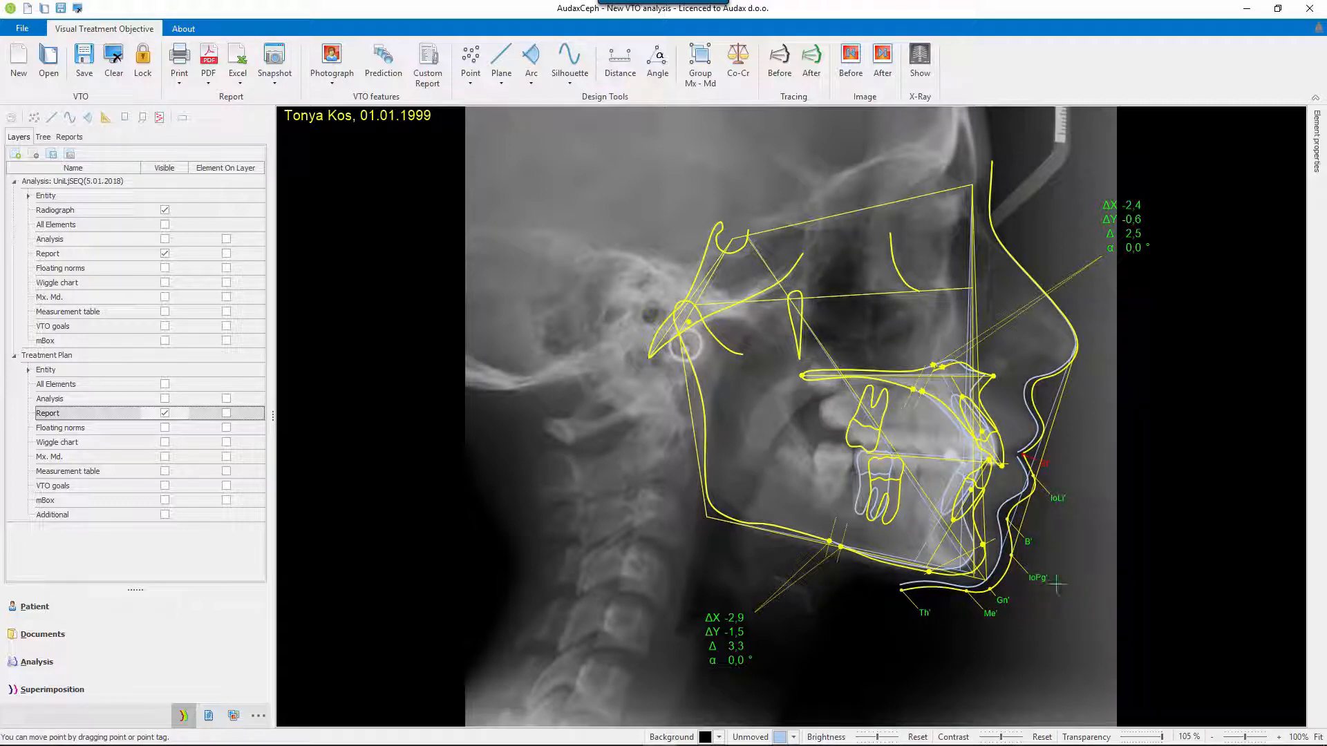
pyautogui.click(1208, 574)
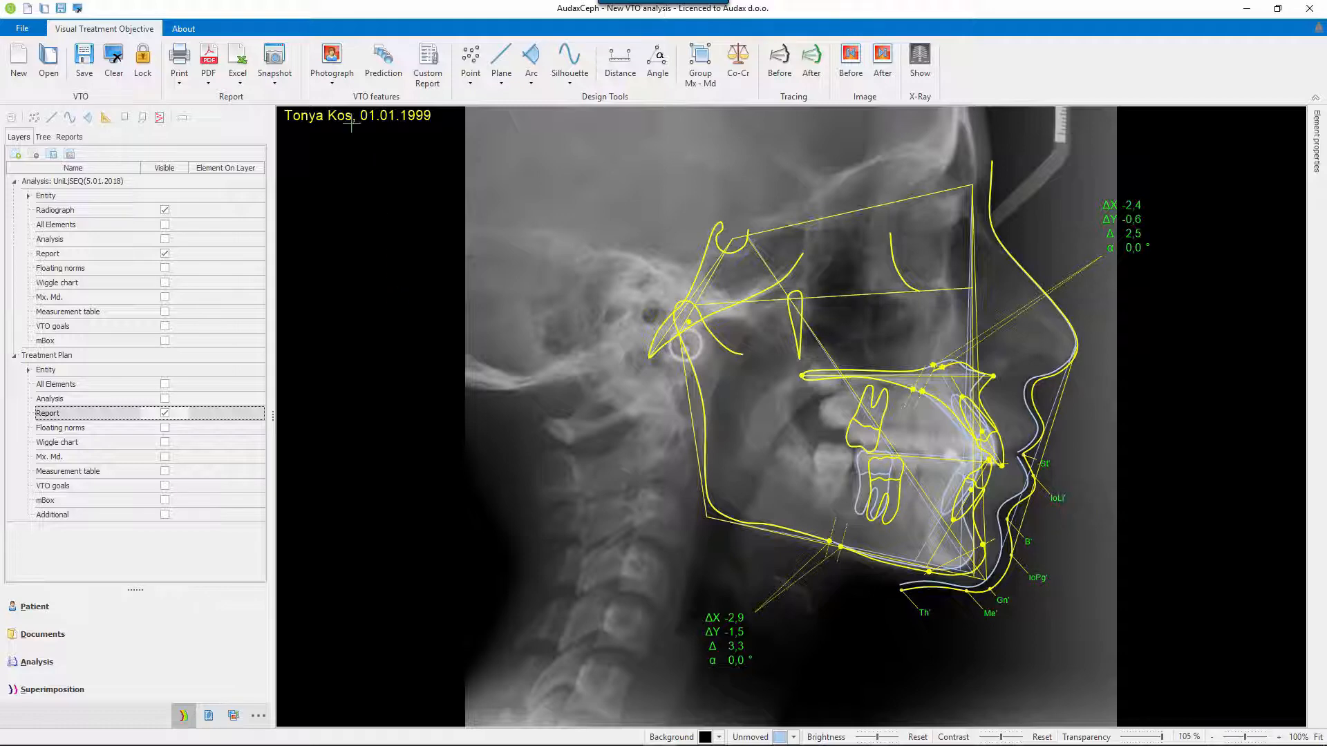
# Step: Add the Lateral Face No Smile (R) photograph to the VTO as the profile image
pyautogui.click(332, 60)
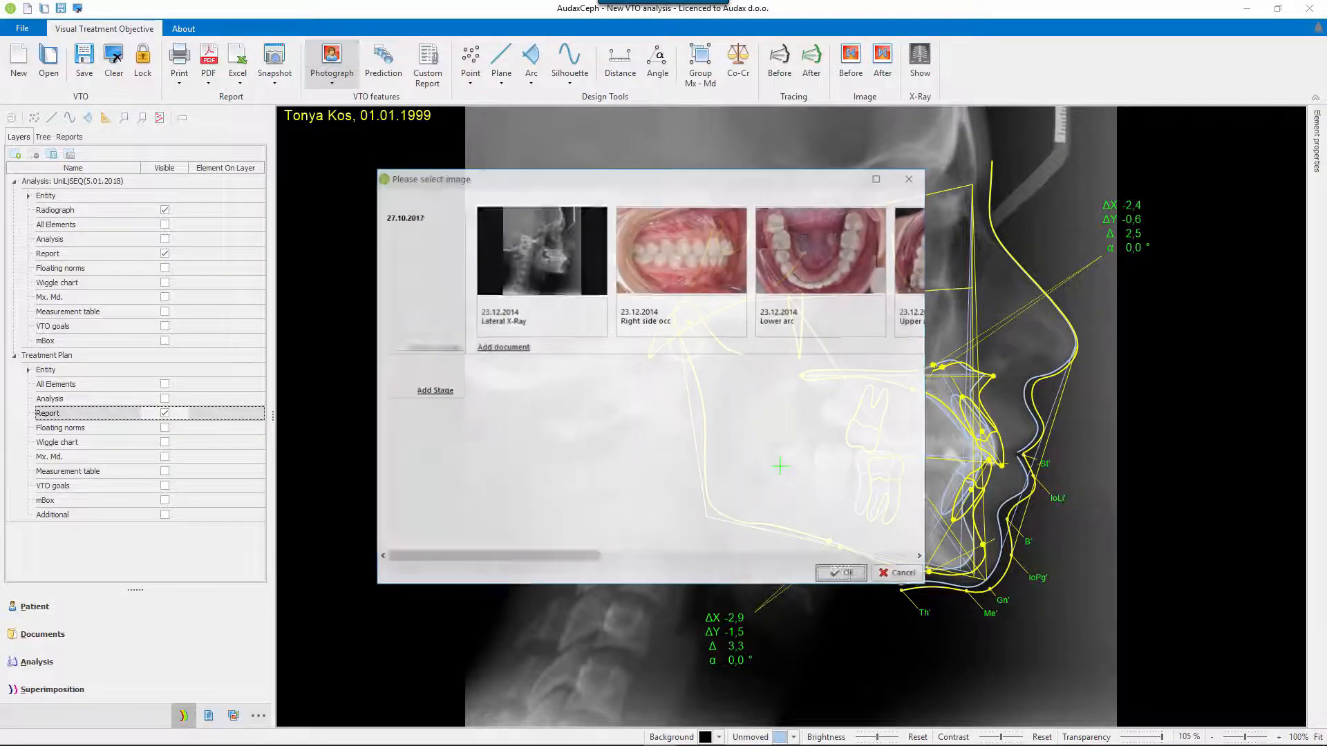
pyautogui.moveTo(509, 557); pyautogui.dragTo(826, 557)
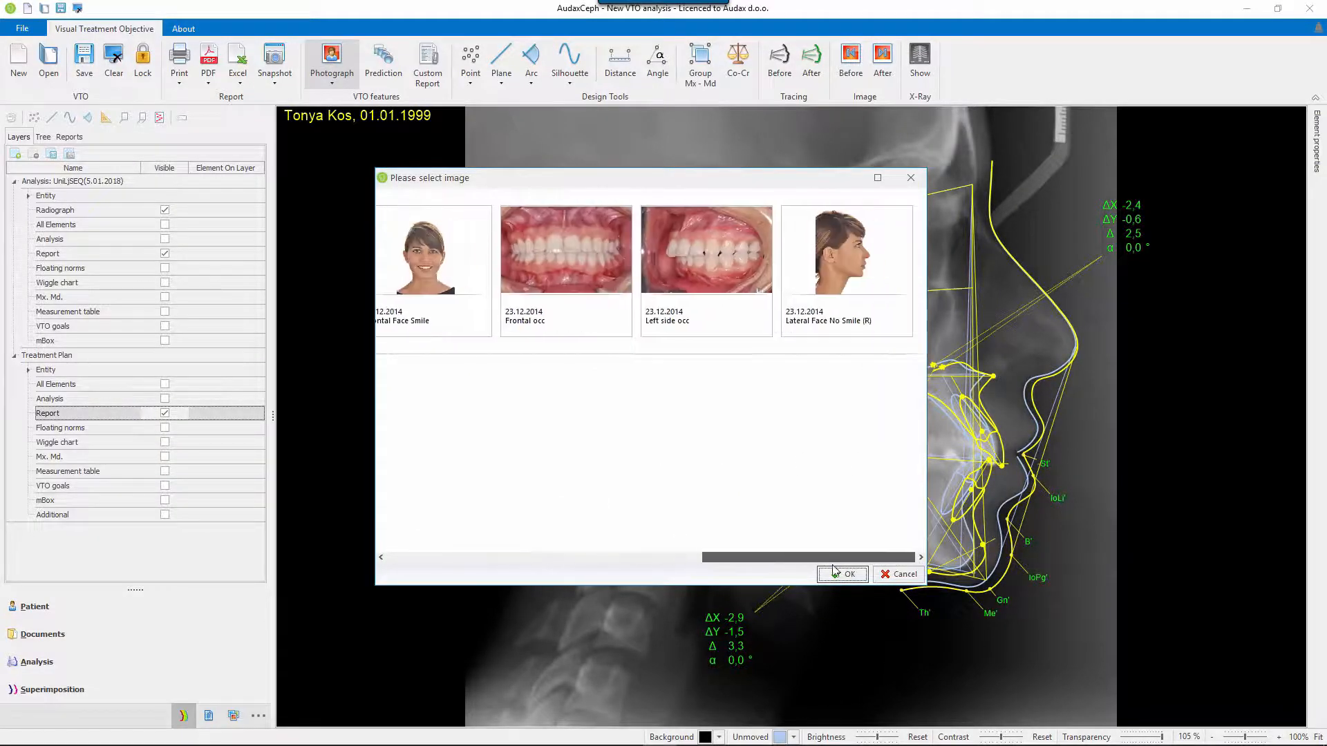
pyautogui.click(847, 276)
pyautogui.click(844, 575)
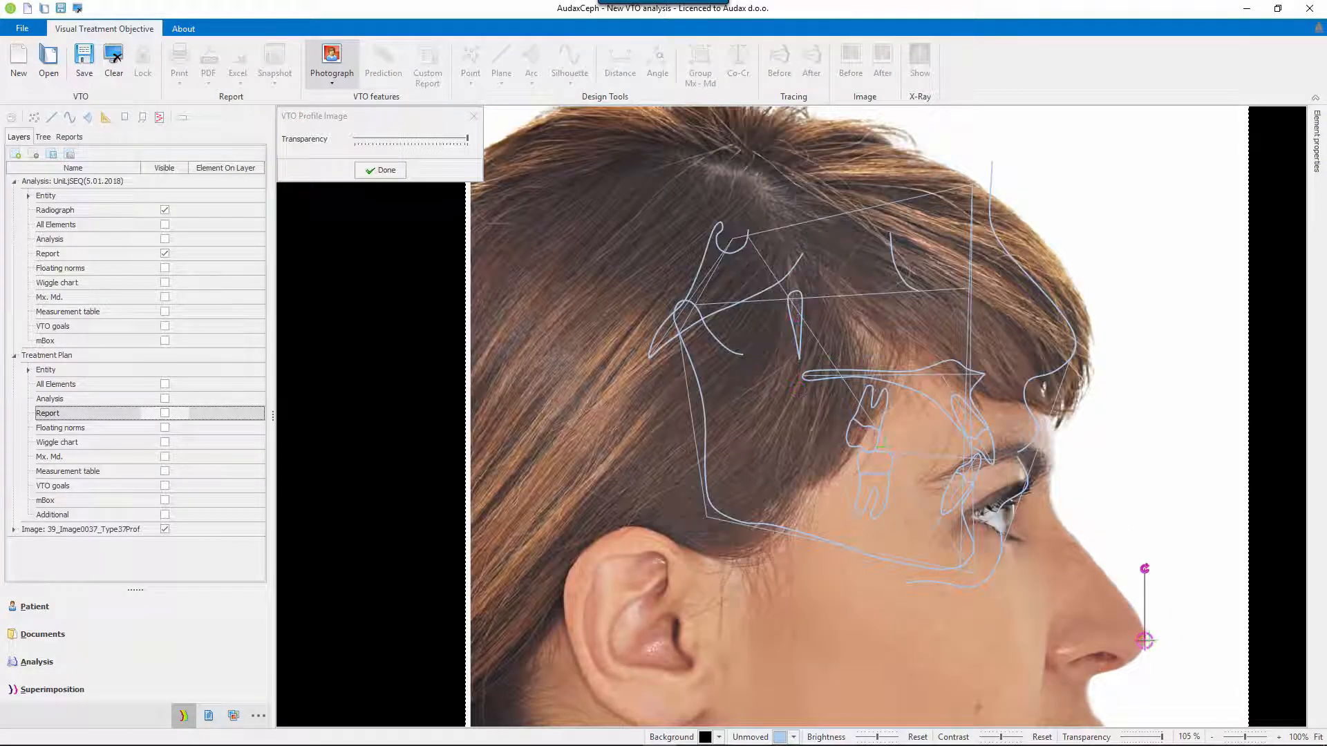
# Step: Move and scale the profile photograph to match the traced nose, lips and chin, and make it semi-transparent over the radiograph
pyautogui.moveTo(1212, 696)
pyautogui.mouseDown()
pyautogui.moveTo(1173, 415)
pyautogui.moveTo(1140, 402)
pyautogui.mouseUp()
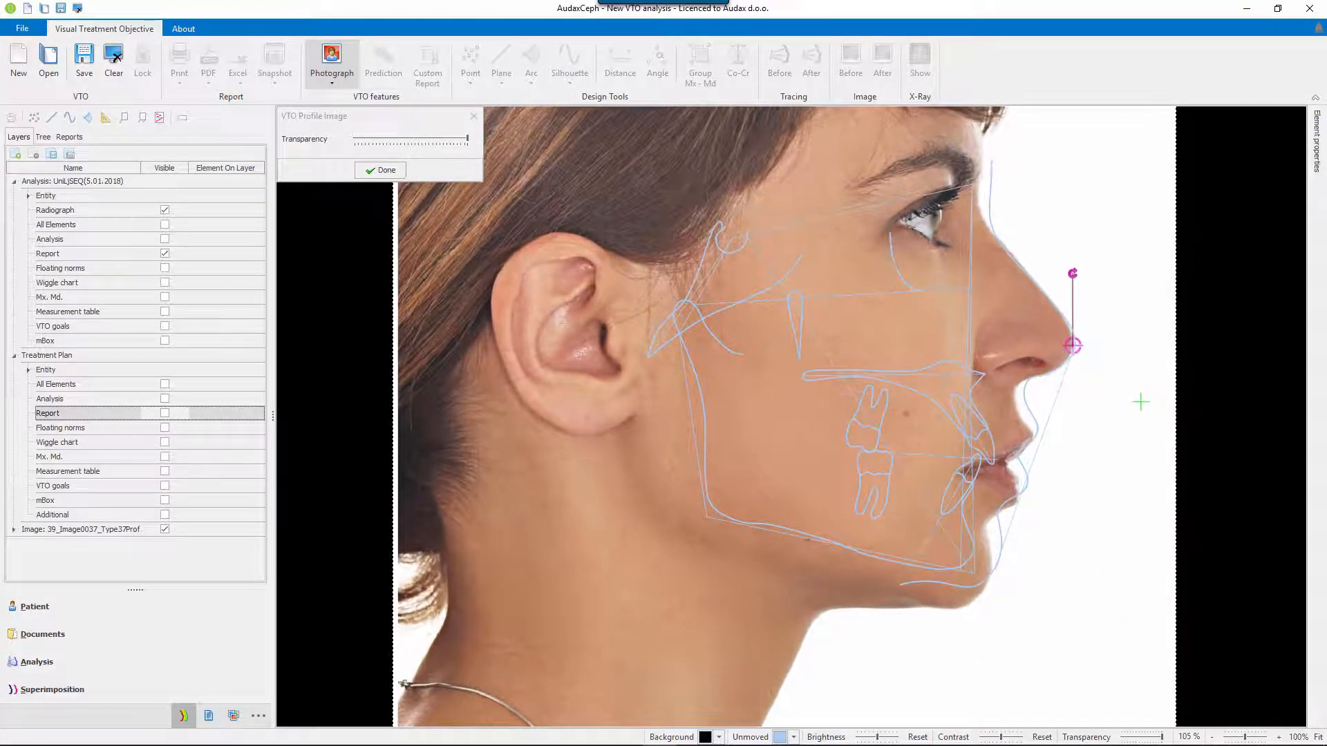
pyautogui.scroll(1, 1271, 585)
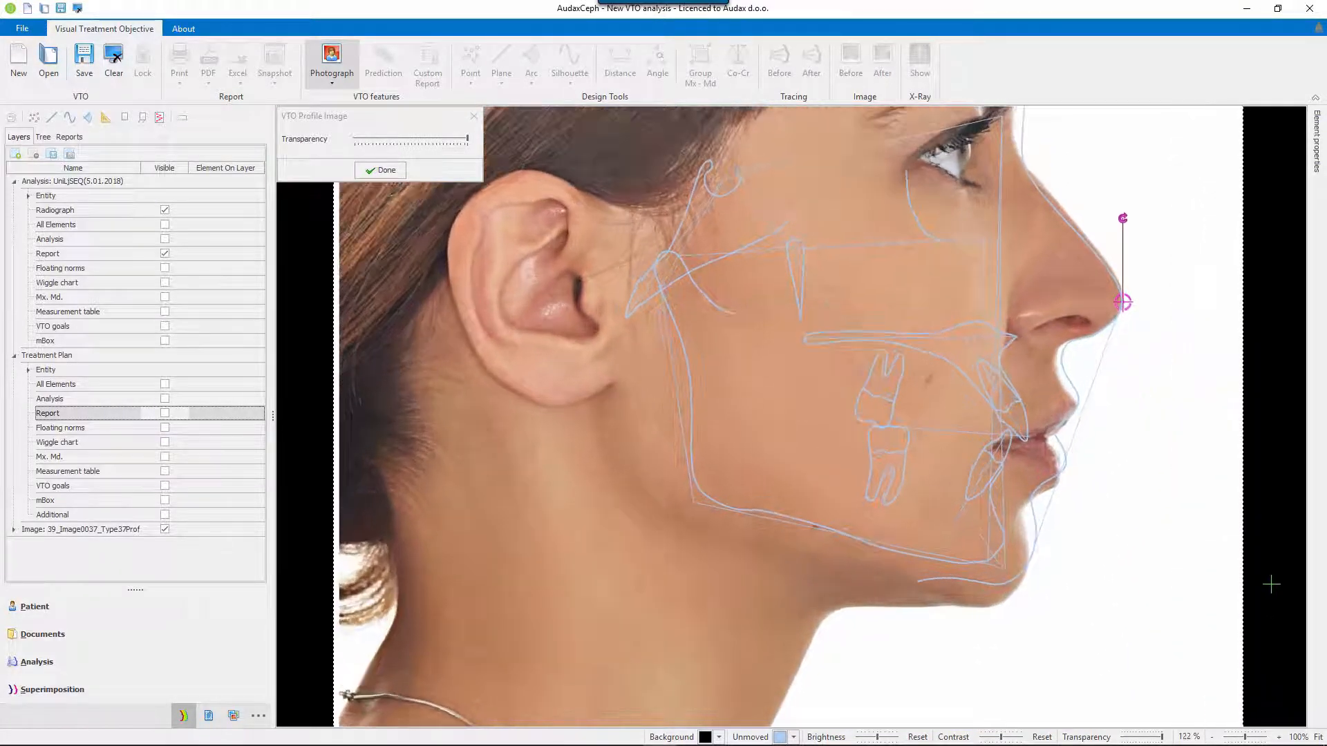
pyautogui.scroll(-4, 1271, 586)
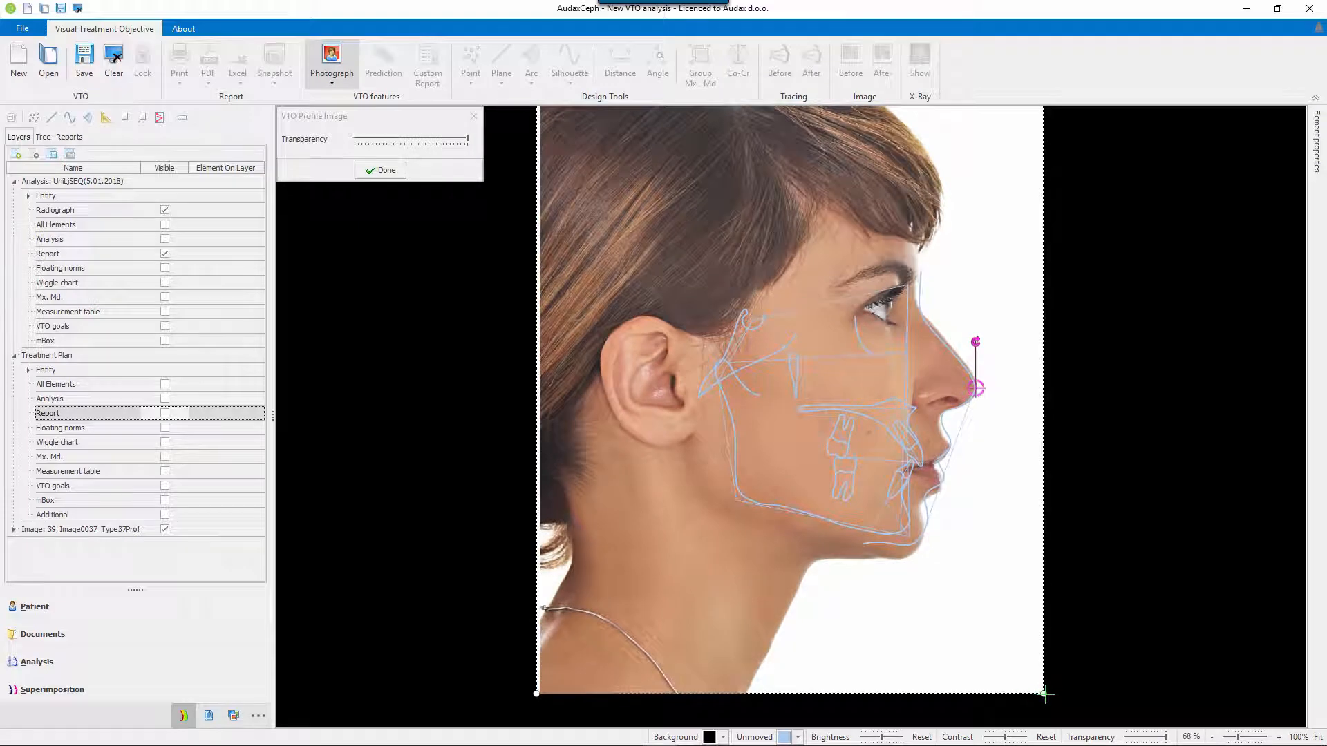
pyautogui.moveTo(1044, 694)
pyautogui.mouseDown()
pyautogui.moveTo(998, 560)
pyautogui.moveTo(985, 612)
pyautogui.moveTo(1001, 657)
pyautogui.moveTo(1030, 675)
pyautogui.moveTo(1037, 665)
pyautogui.mouseUp()
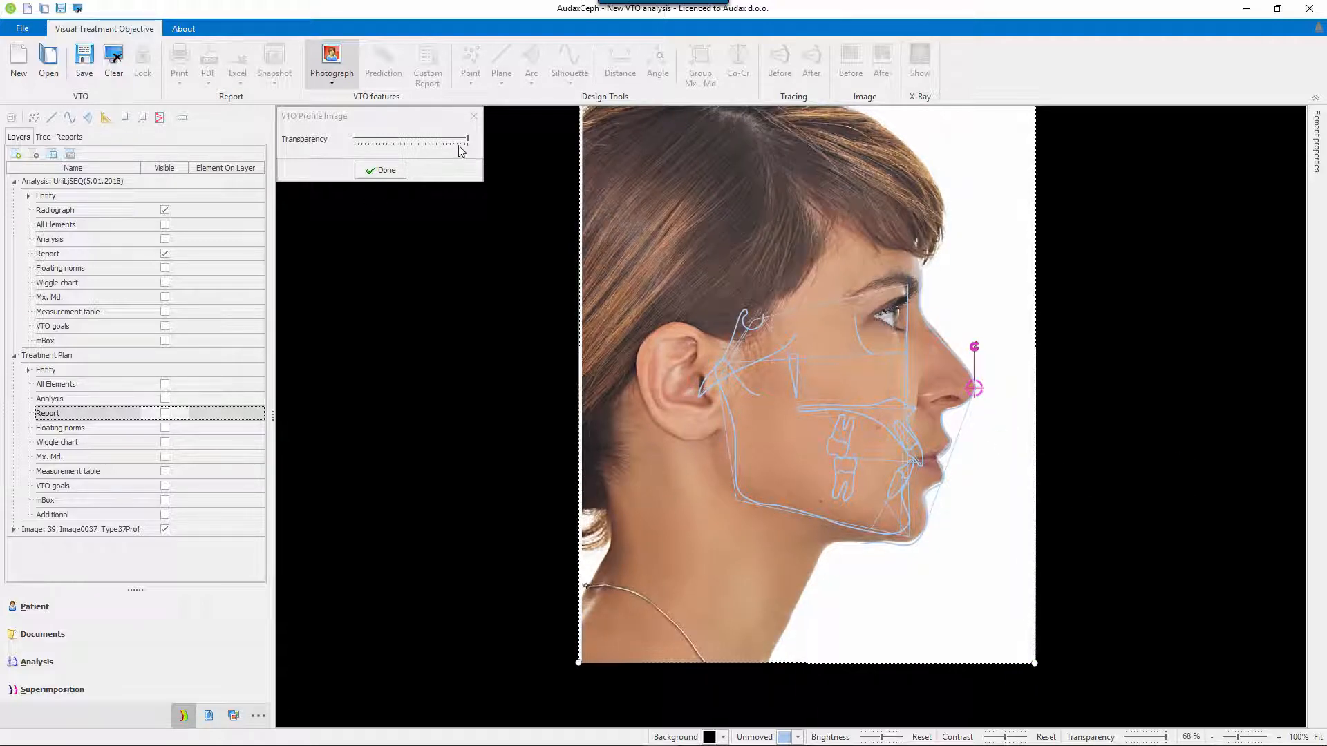
pyautogui.moveTo(468, 140); pyautogui.dragTo(431, 136)
pyautogui.click(385, 170)
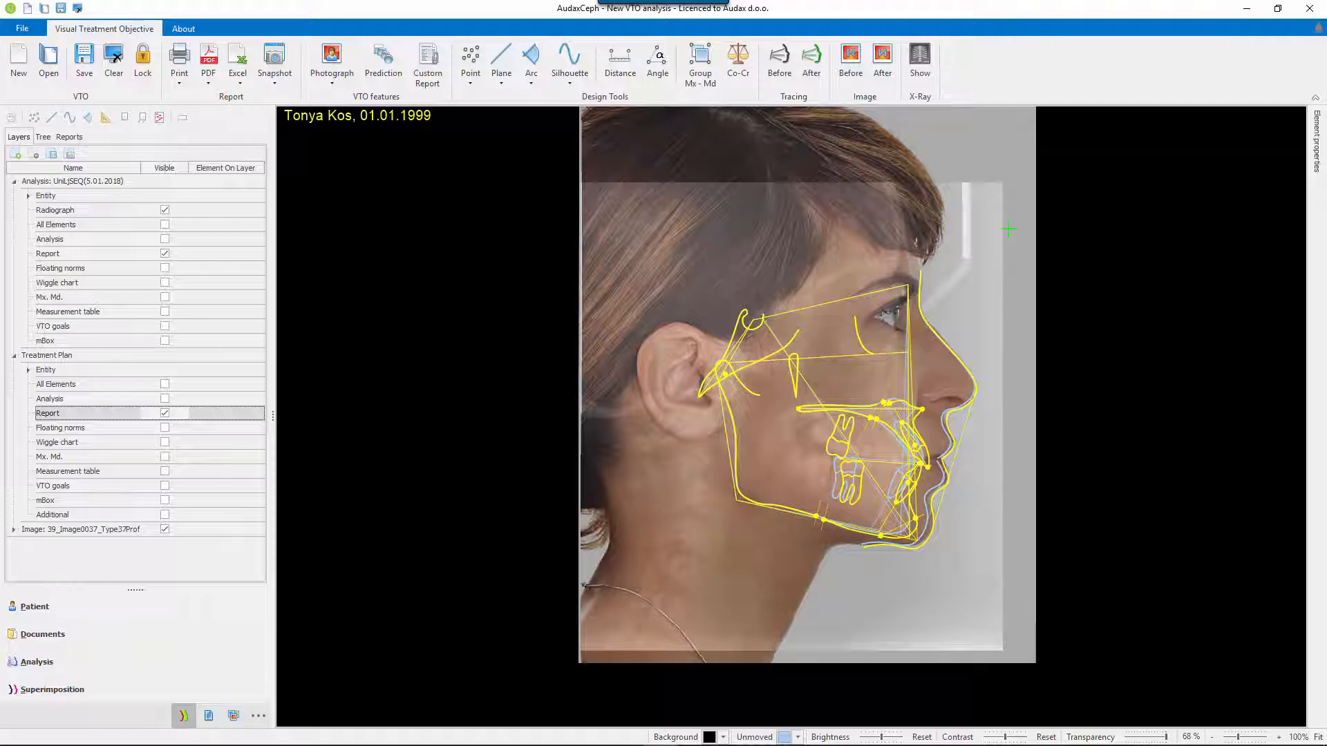
# Step: Reopen the profile photograph's adjustment and restore the photograph to full opacity
pyautogui.click(331, 60)
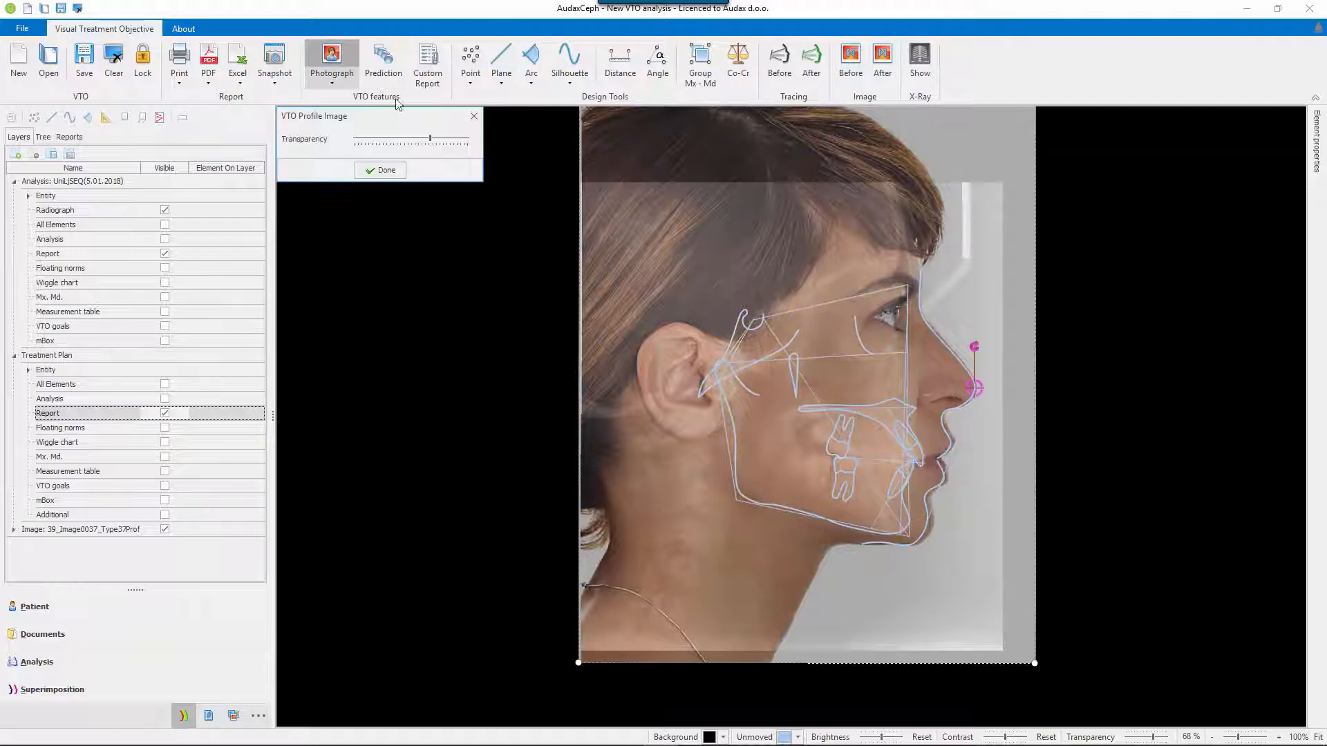
pyautogui.moveTo(430, 140); pyautogui.dragTo(471, 141)
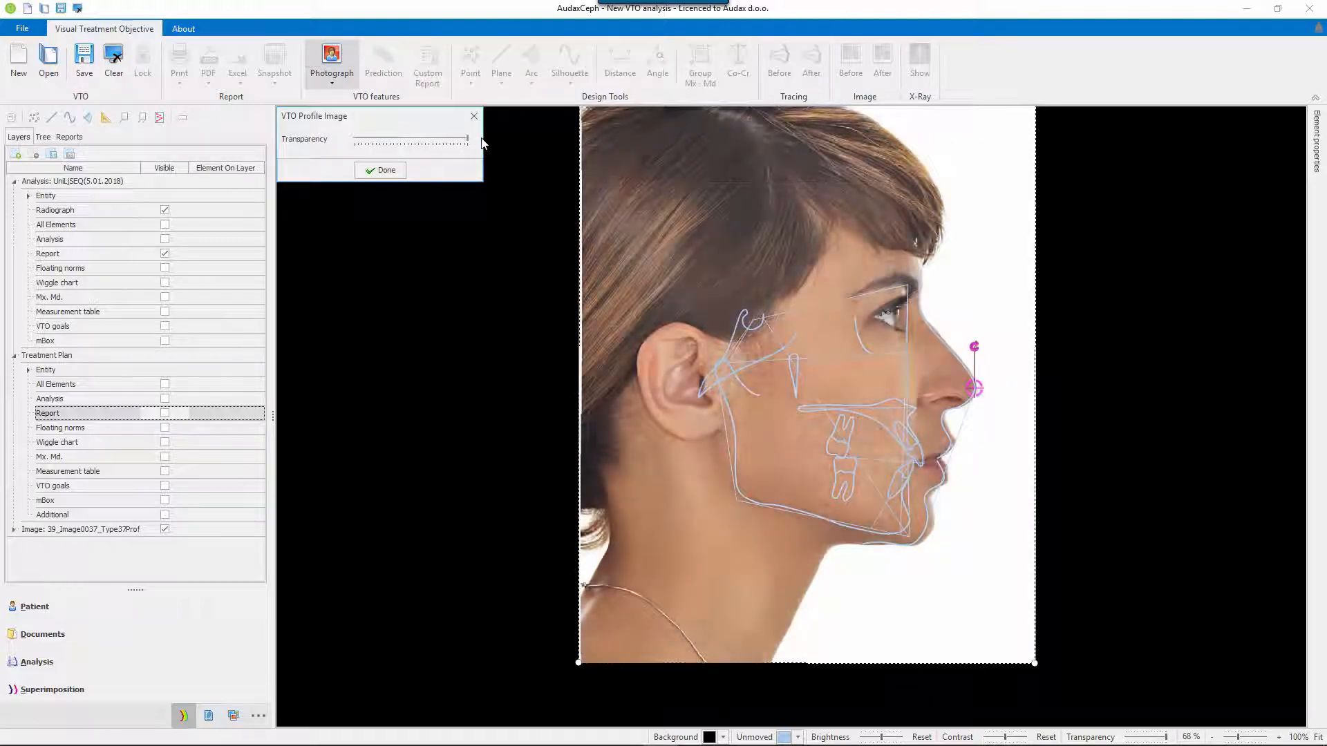
pyautogui.click(395, 175)
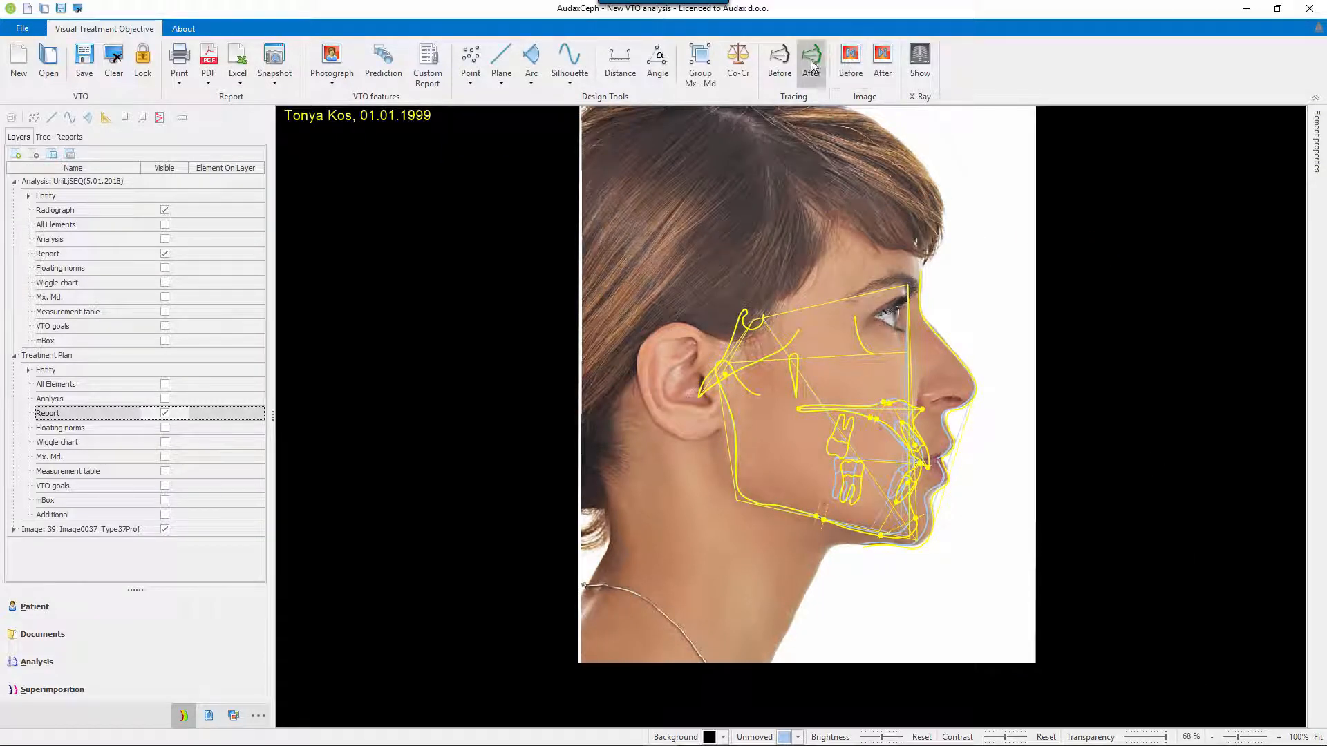
# Step: Compare the before and after photographs, overlay both tracings on the after image, and save the VTO
pyautogui.click(851, 61)
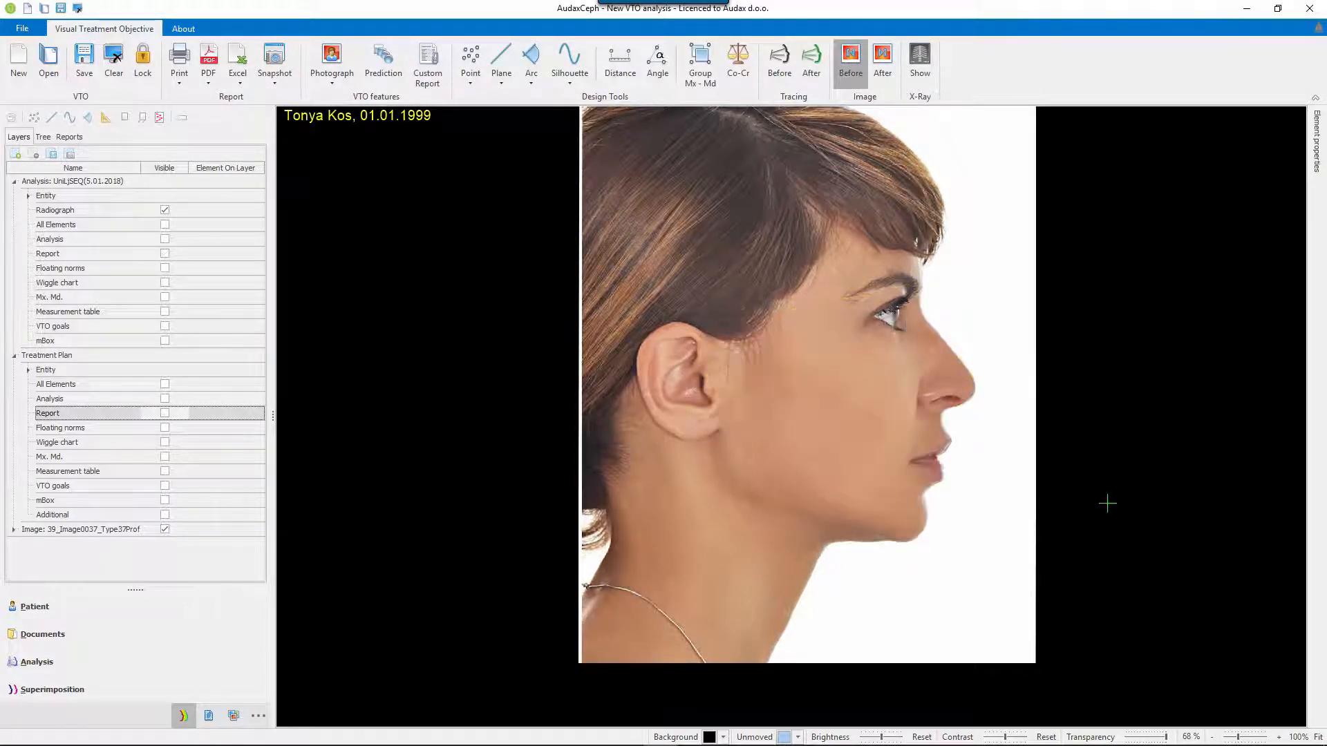
pyautogui.click(888, 73)
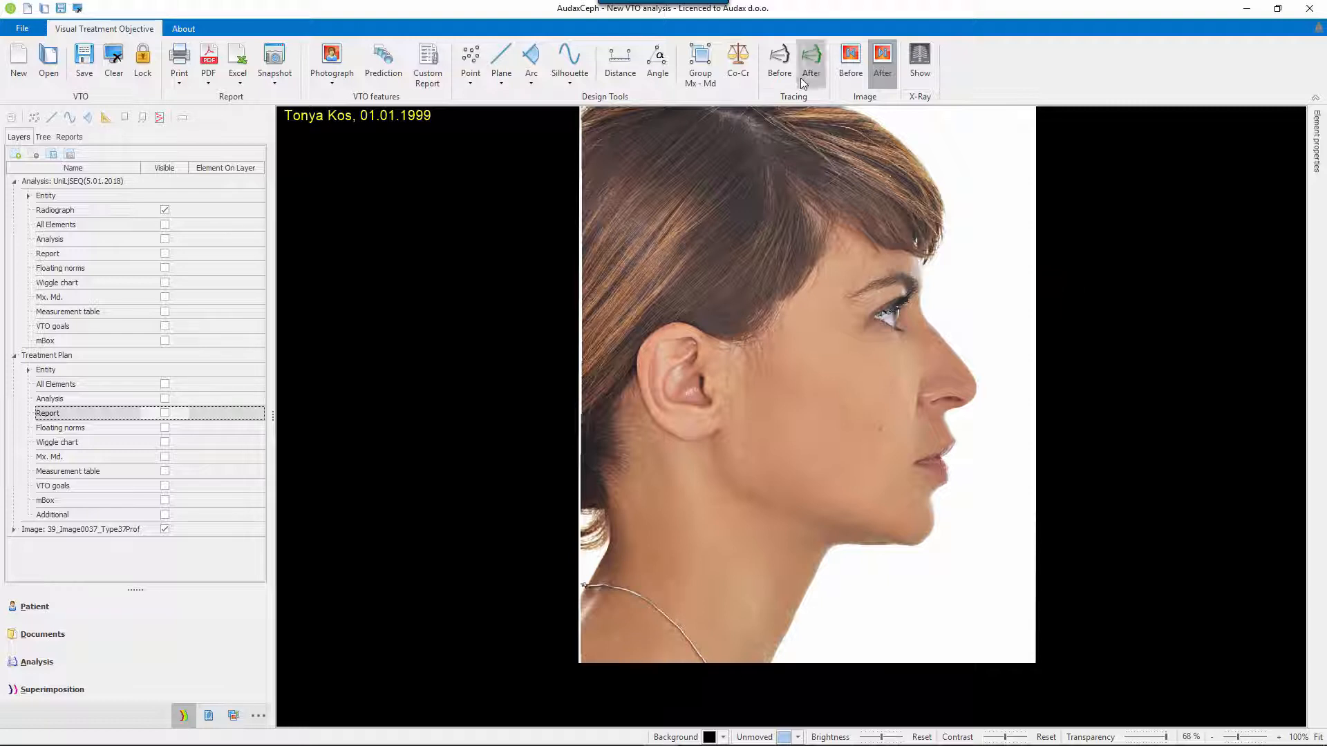
pyautogui.click(781, 59)
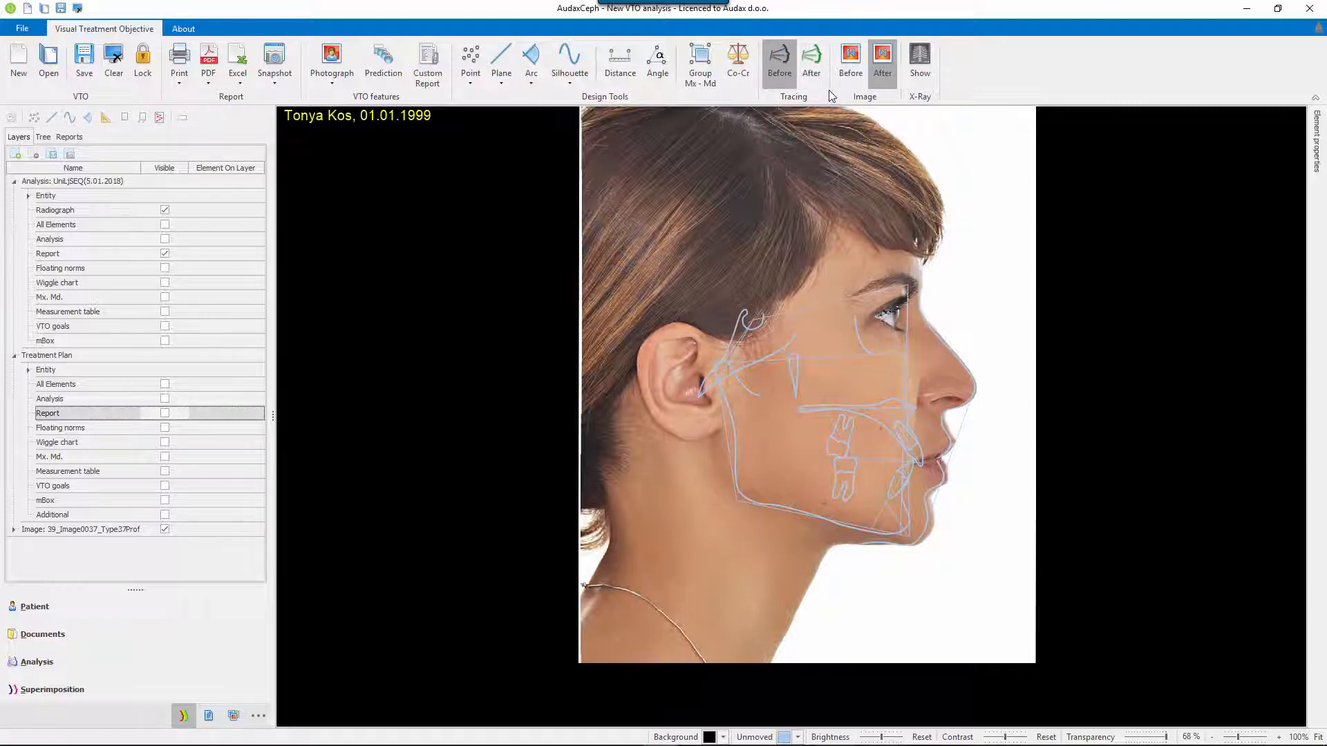
pyautogui.click(812, 61)
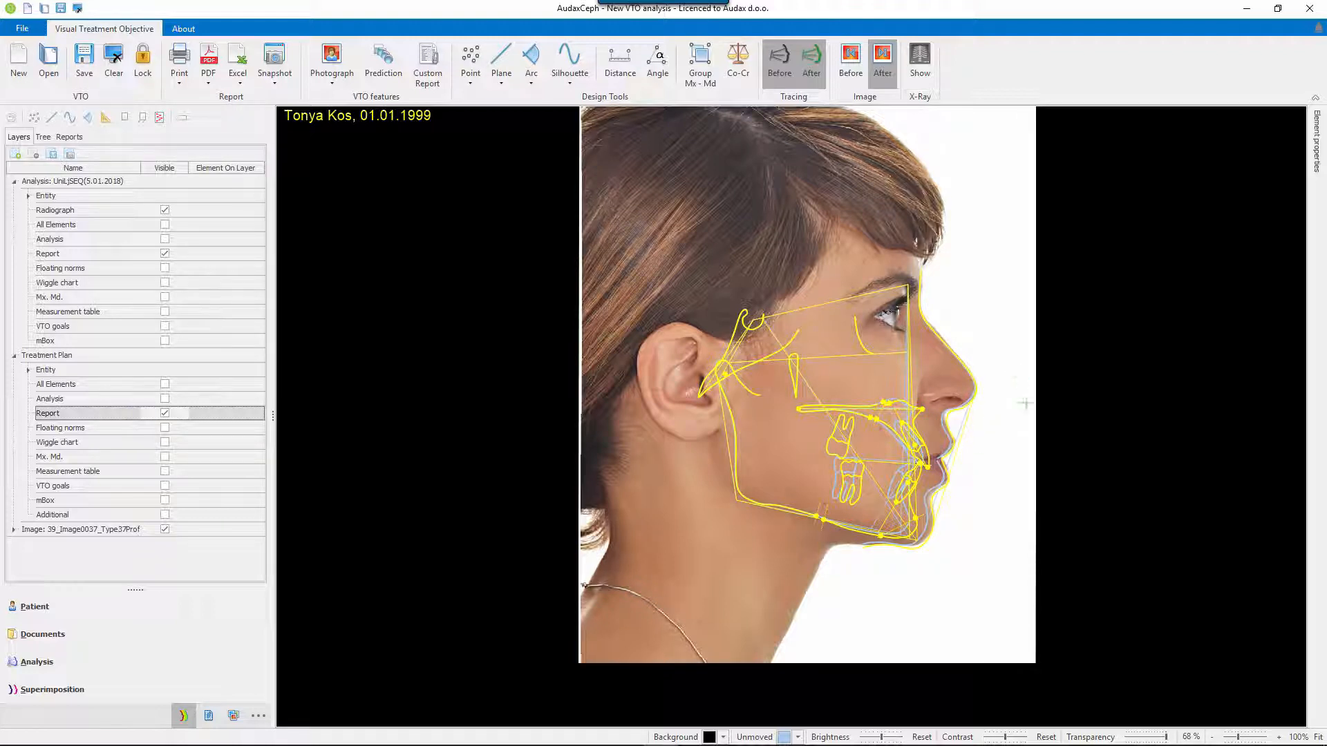
pyautogui.click(84, 61)
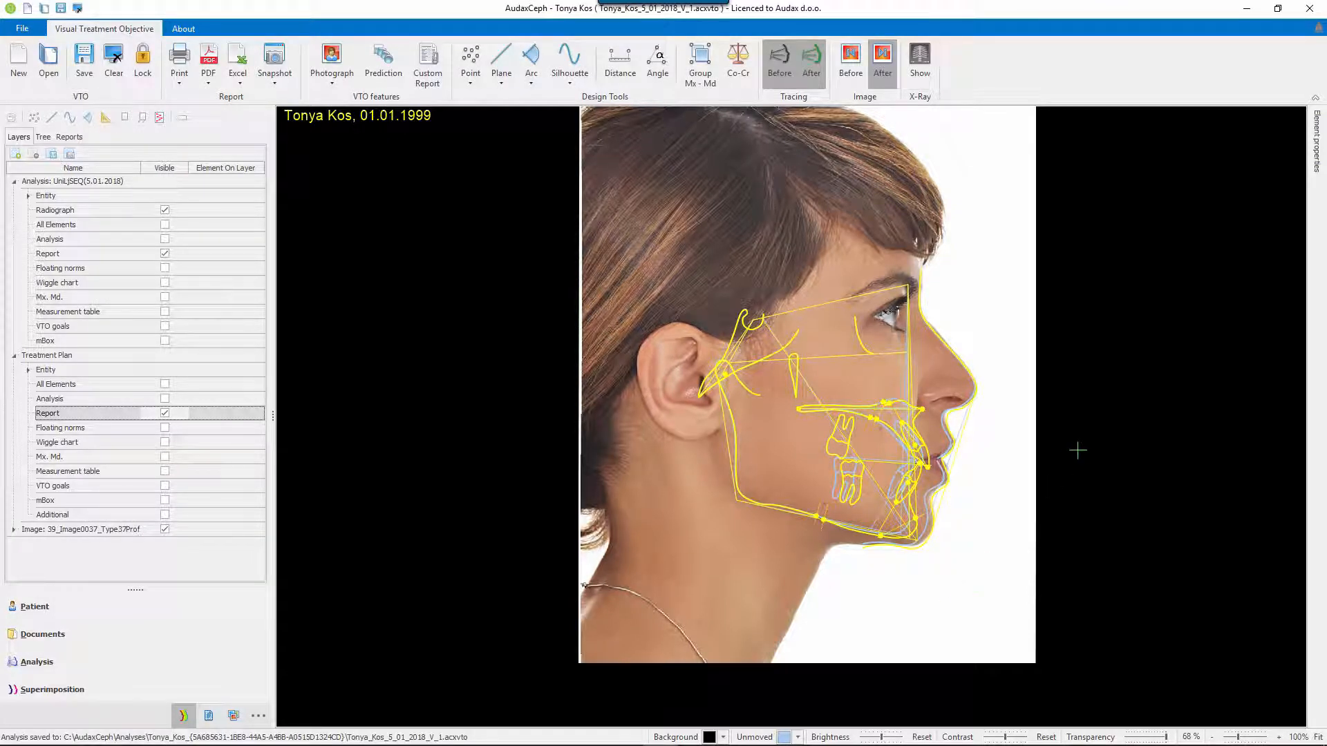
# Step: Hide the after photograph and move the mandibular segment slightly farther forward to about ΔX -3,5
pyautogui.click(891, 67)
pyautogui.scroll(3, 1141, 432)
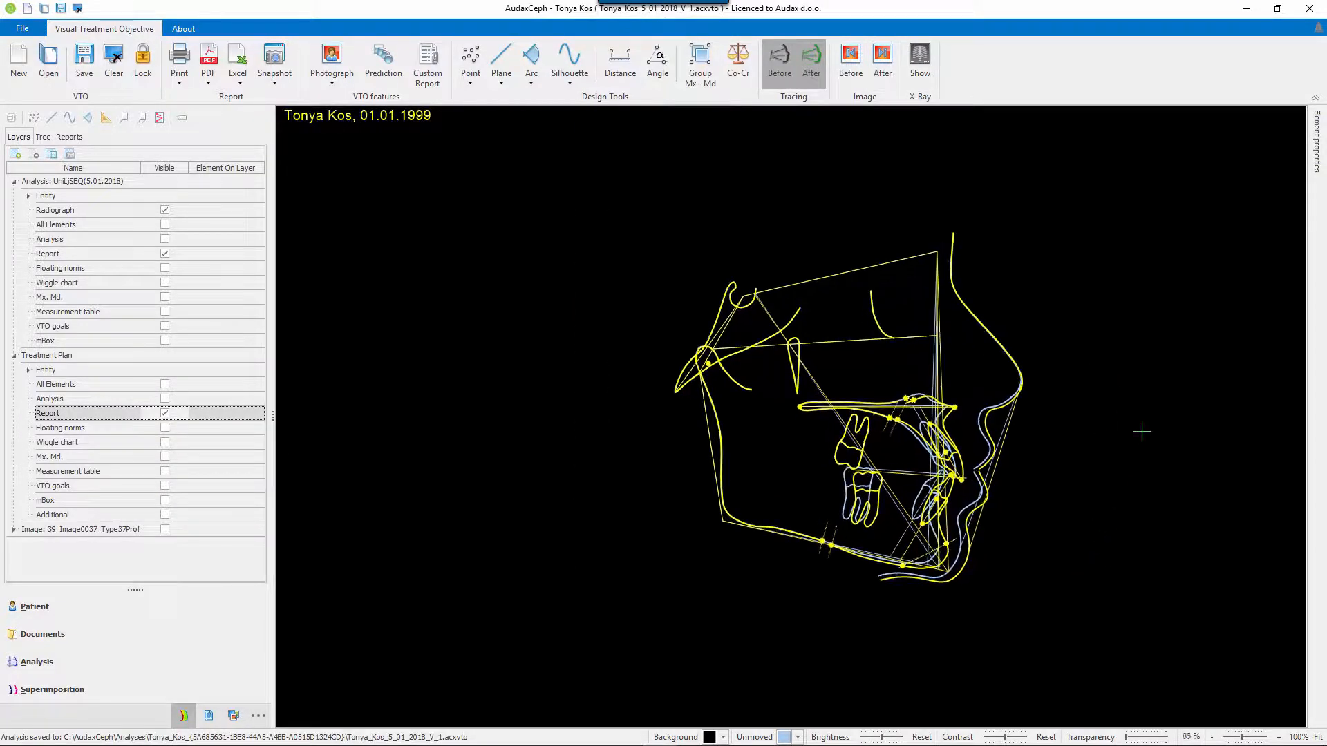
pyautogui.scroll(2, 1155, 387)
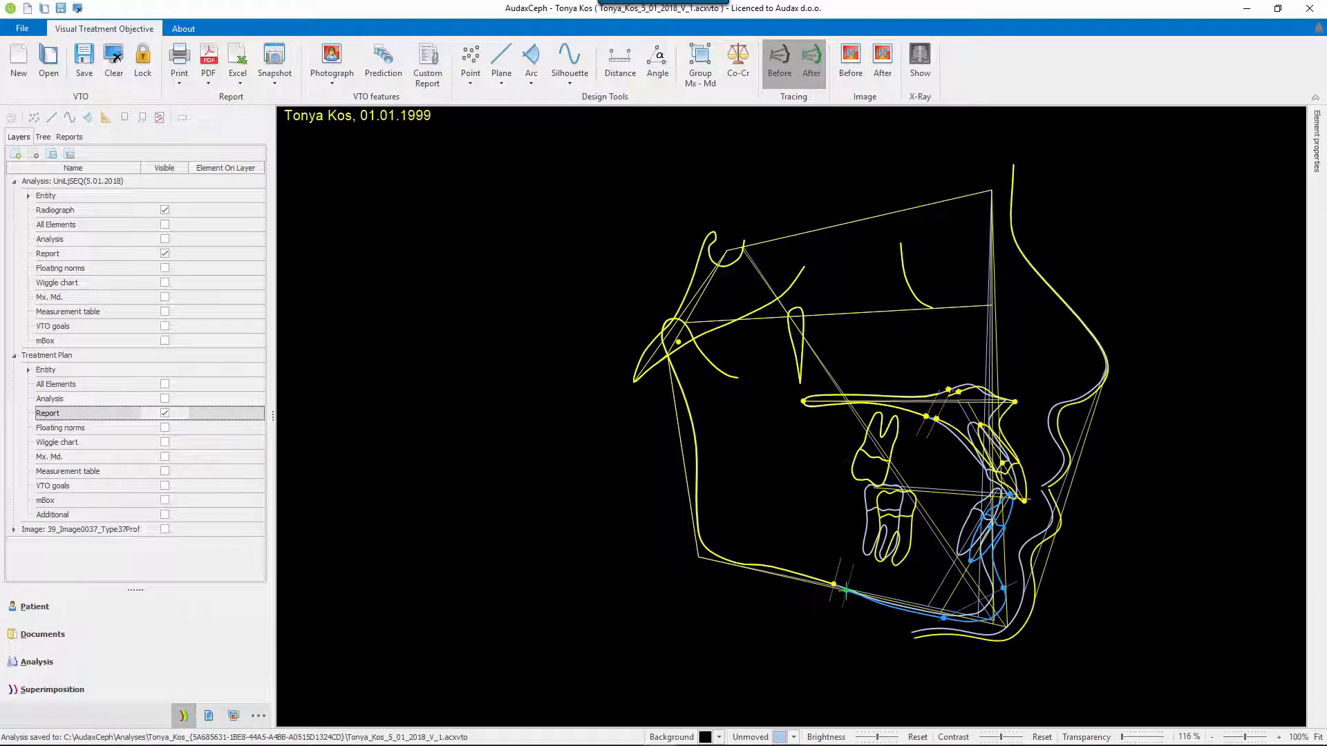
pyautogui.moveTo(847, 591); pyautogui.dragTo(850, 591)
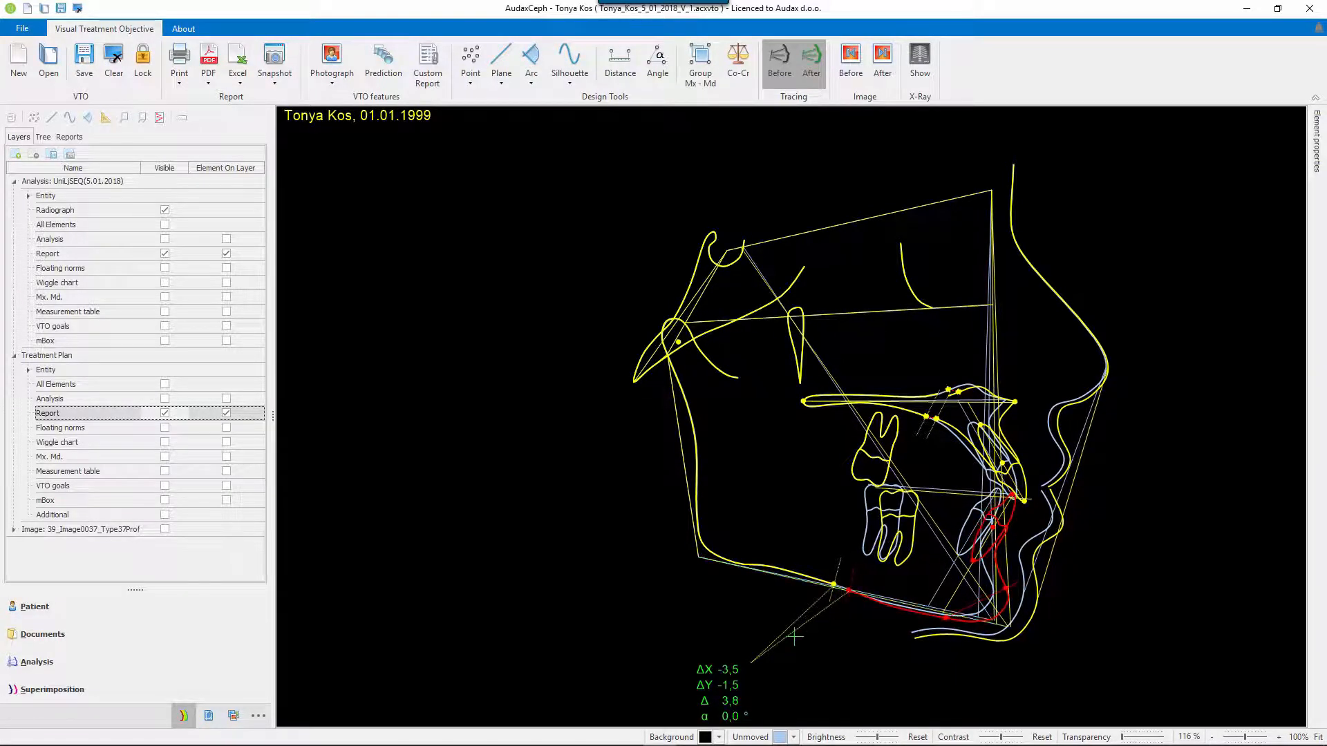
# Step: Try rotating the mandibular segment in its Delta Box, raising α to 5,0° and lowering it to 1,0°, and cancel
pyautogui.doubleClick(732, 684)
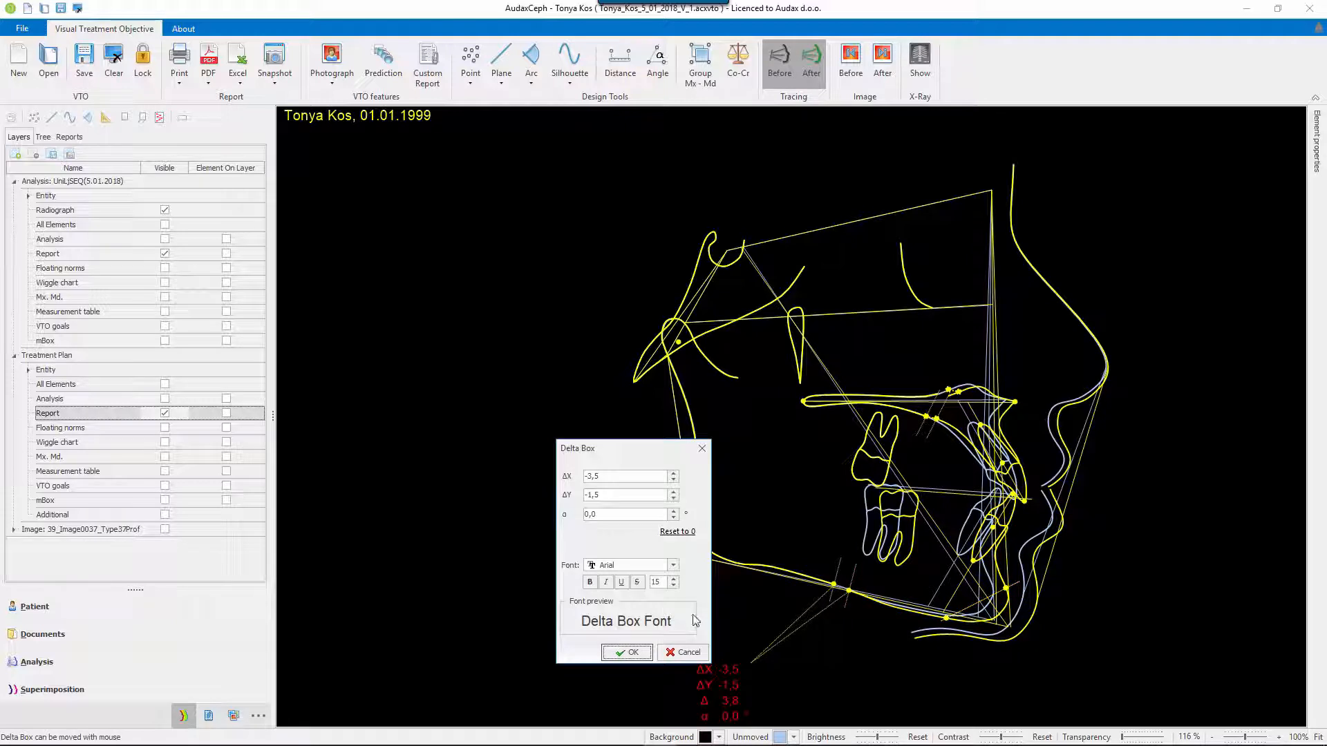
pyautogui.click(673, 512)
pyautogui.click(673, 512)
pyautogui.click(673, 512)
pyautogui.click(674, 513)
pyautogui.click(674, 513)
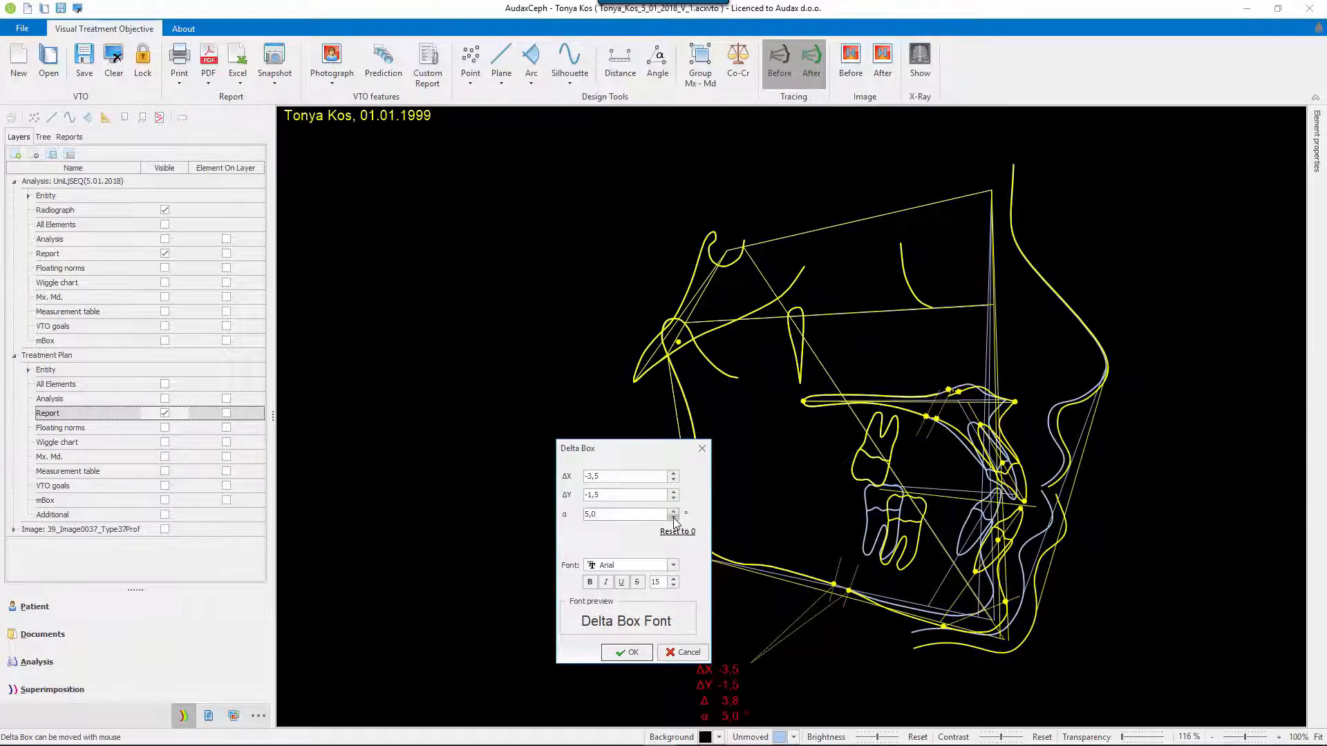
pyautogui.click(674, 519)
pyautogui.click(674, 519)
pyautogui.click(674, 519)
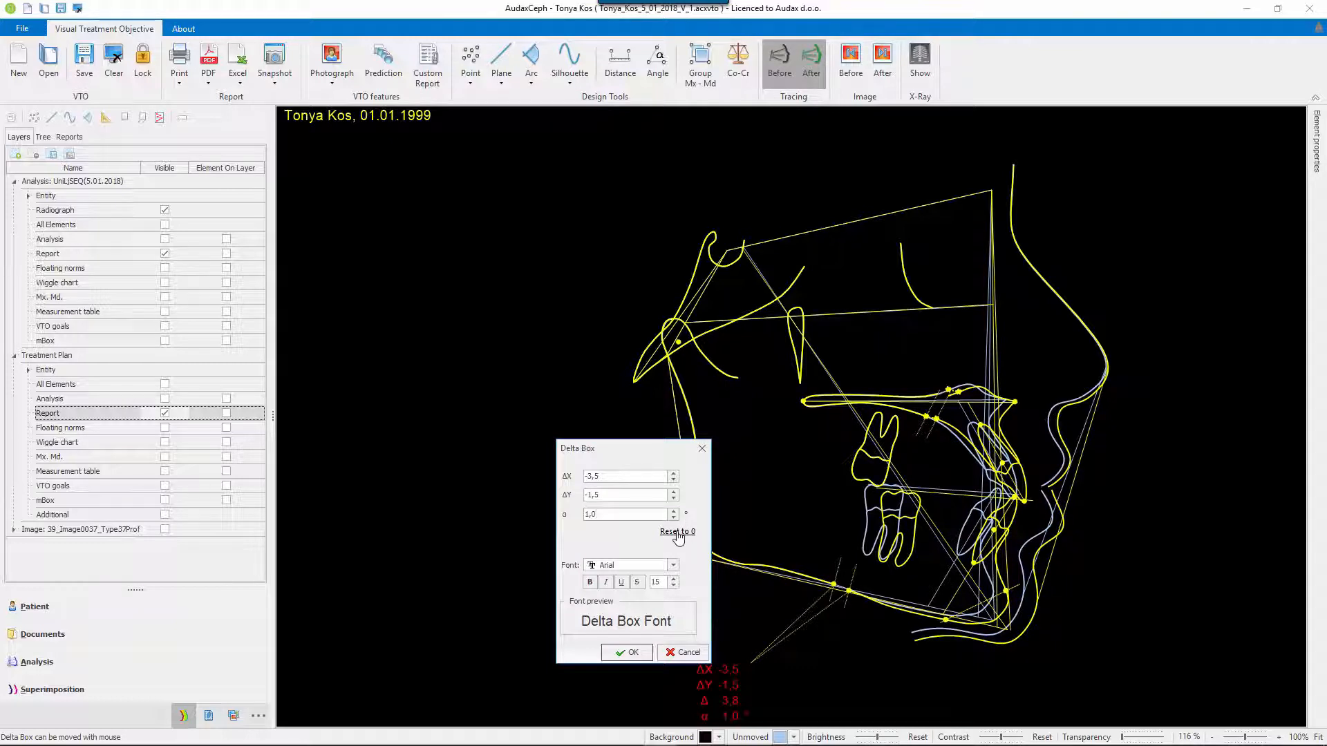
pyautogui.click(683, 652)
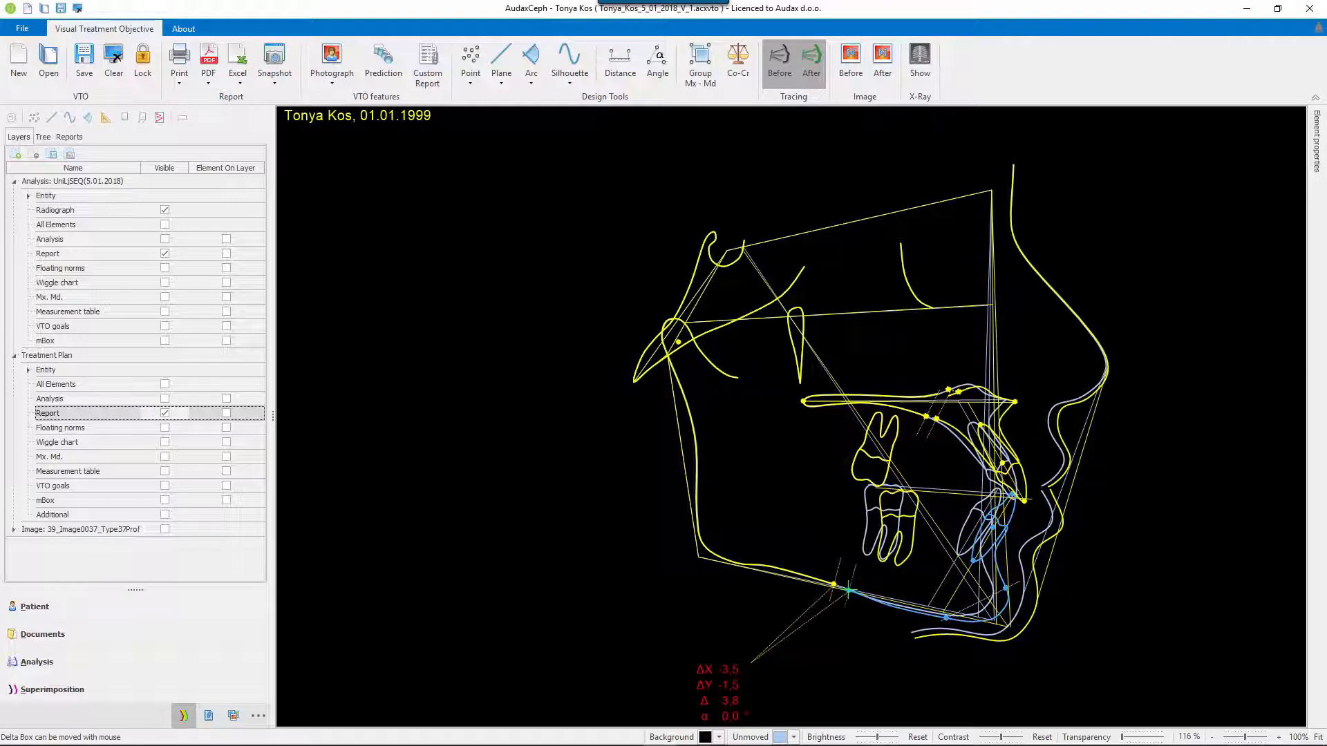
# Step: Rotate the mandibular segment with VTO Rotate about its cut point on the lower border to about α -1,1°
pyautogui.rightClick(848, 591)
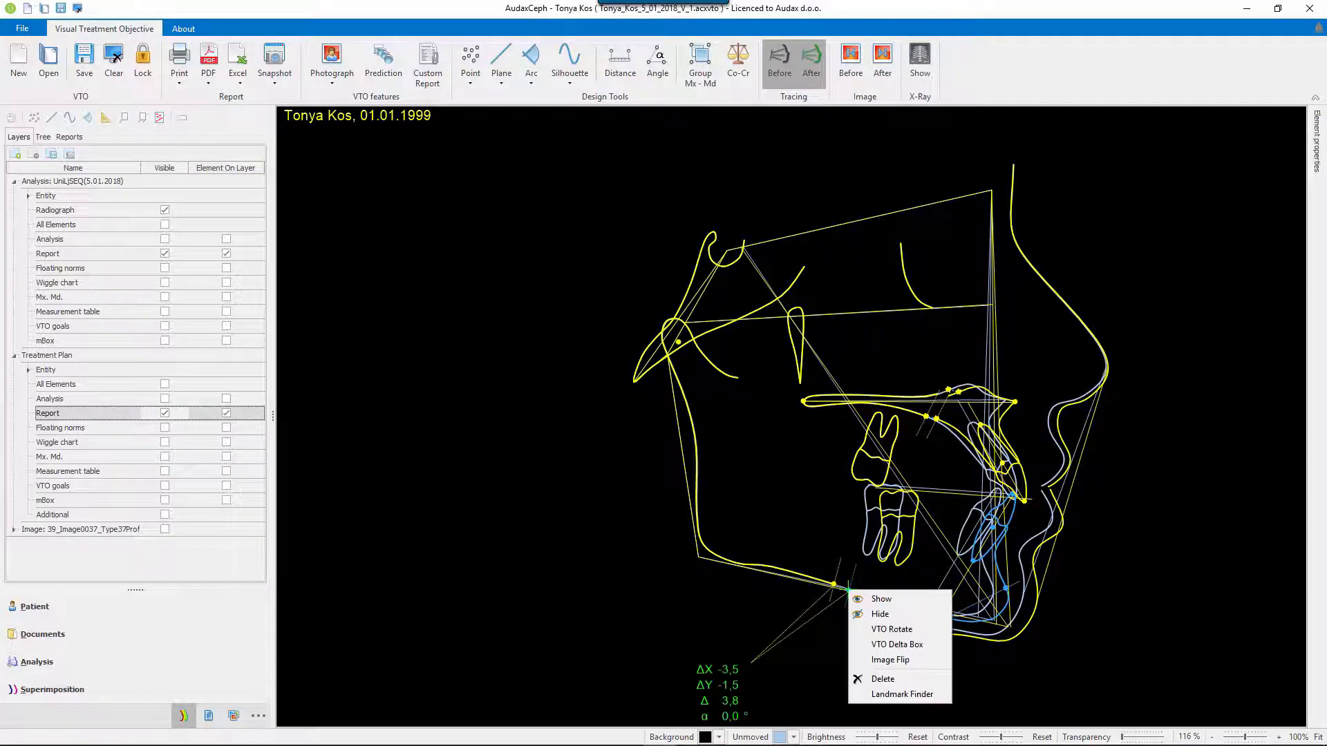
pyautogui.click(903, 632)
pyautogui.moveTo(927, 590)
pyautogui.mouseDown()
pyautogui.moveTo(1181, 590)
pyautogui.moveTo(1177, 515)
pyautogui.moveTo(1180, 622)
pyautogui.moveTo(1175, 562)
pyautogui.moveTo(1181, 585)
pyautogui.mouseUp()
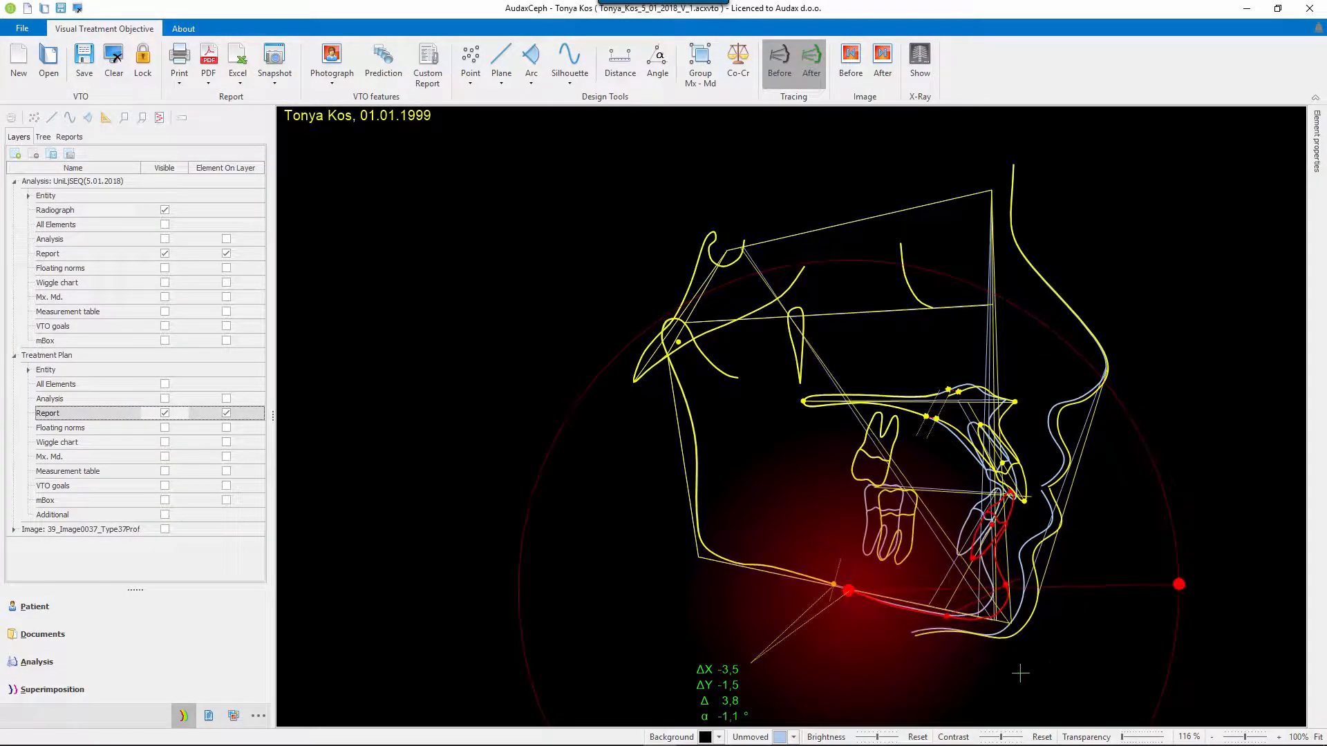
pyautogui.click(1242, 617)
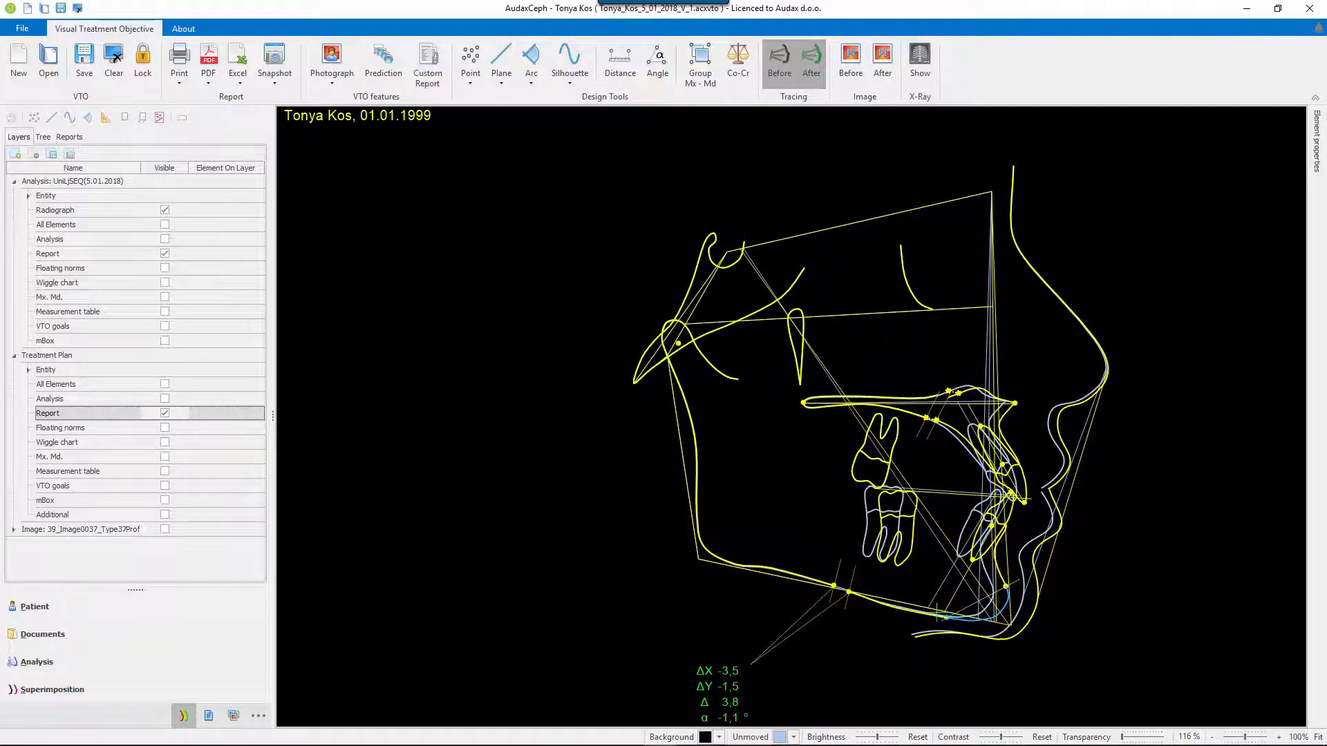
# Step: Rotate the mandibular segment further about a pivot midway along its lower border to about α -3,0°
pyautogui.click(920, 613)
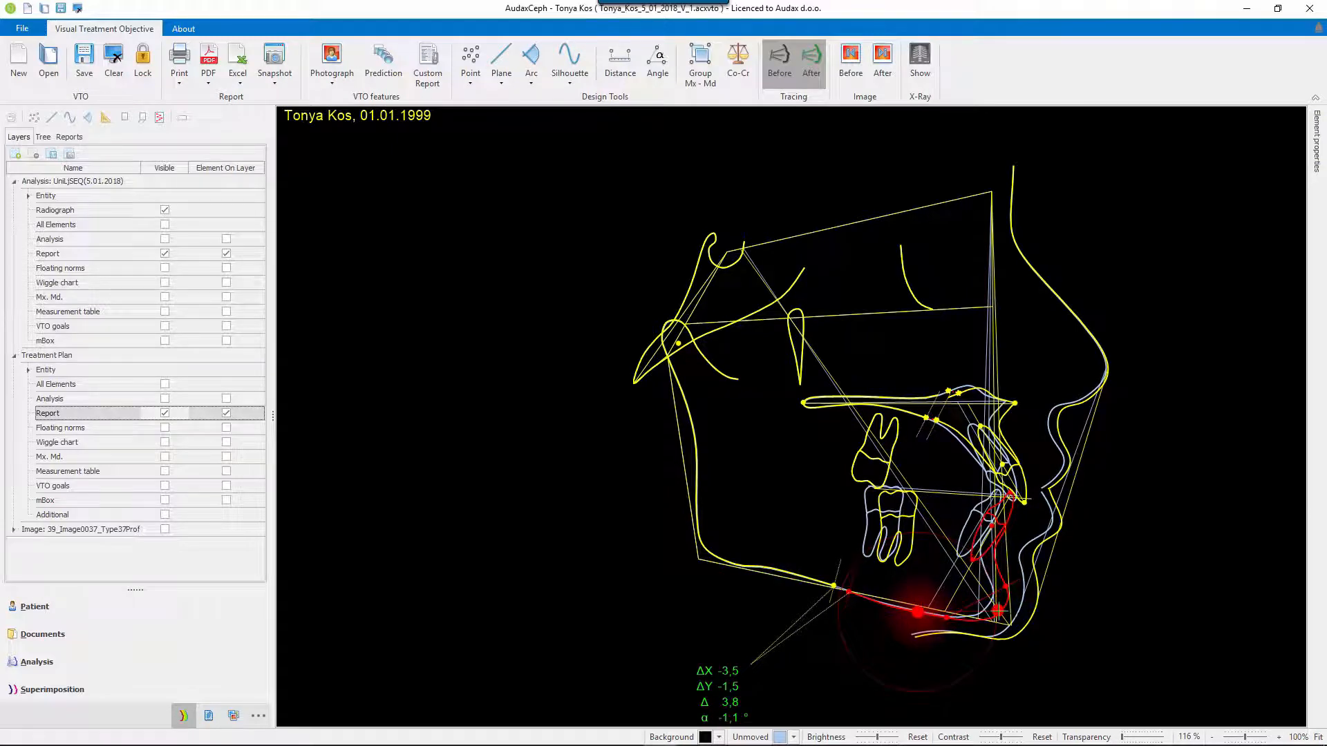
pyautogui.moveTo(998, 611)
pyautogui.mouseDown()
pyautogui.moveTo(1001, 584)
pyautogui.moveTo(1020, 601)
pyautogui.mouseUp()
pyautogui.click(517, 253)
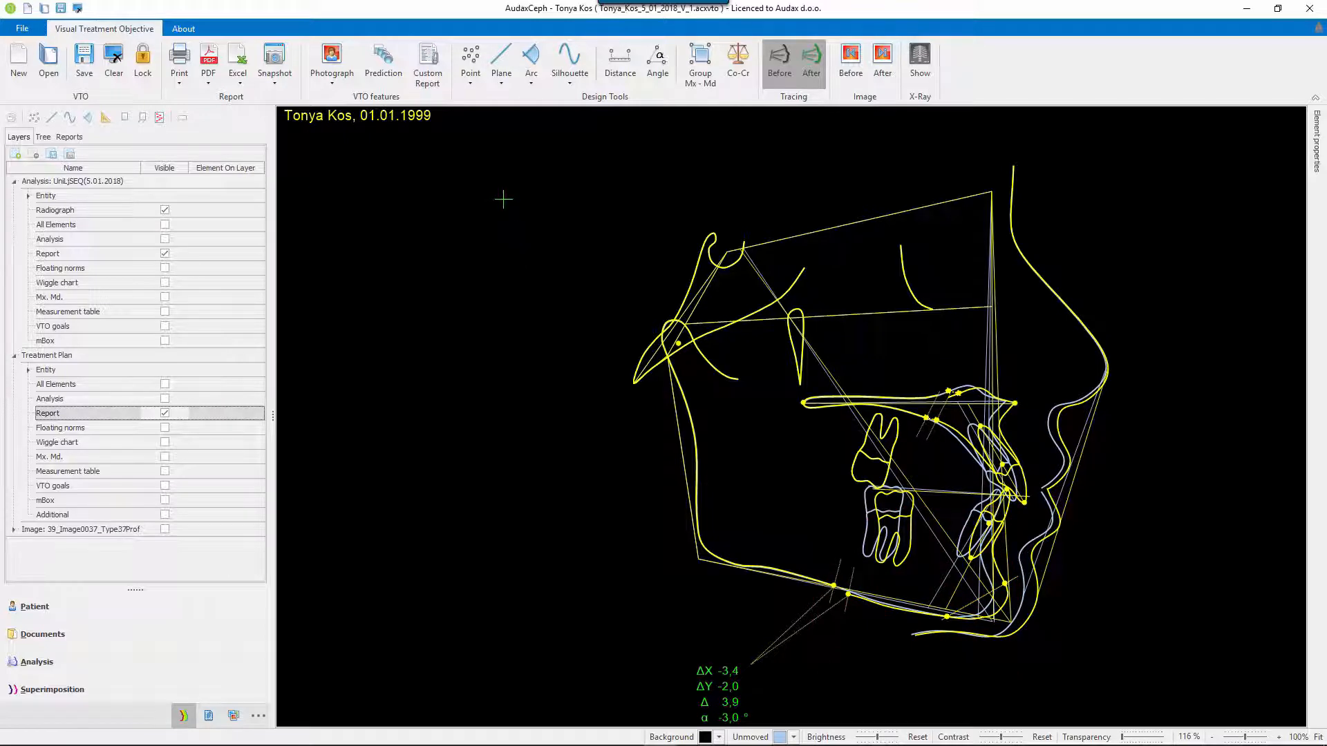
# Step: Group the maxilla and mandible and shift them together slightly, to about ΔX -1,1
pyautogui.click(701, 70)
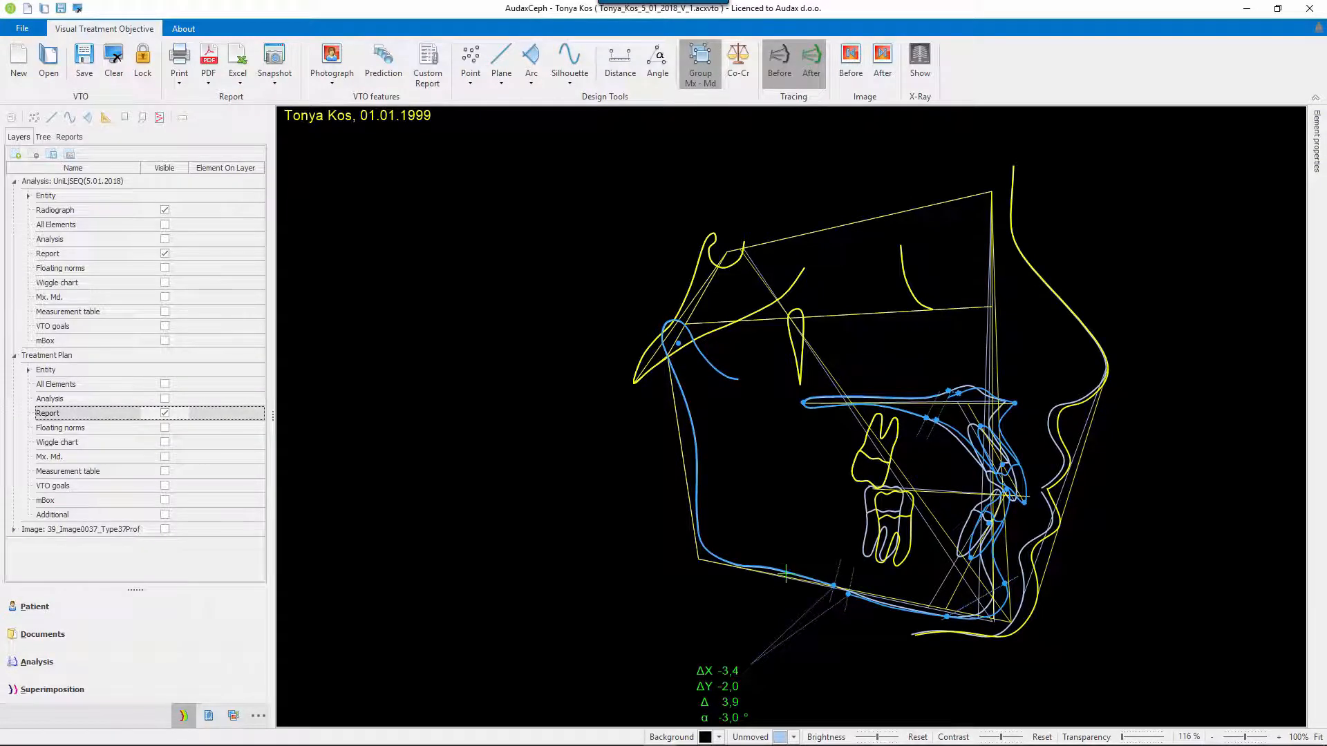
pyautogui.moveTo(786, 574)
pyautogui.mouseDown()
pyautogui.moveTo(752, 546)
pyautogui.moveTo(782, 574)
pyautogui.mouseUp()
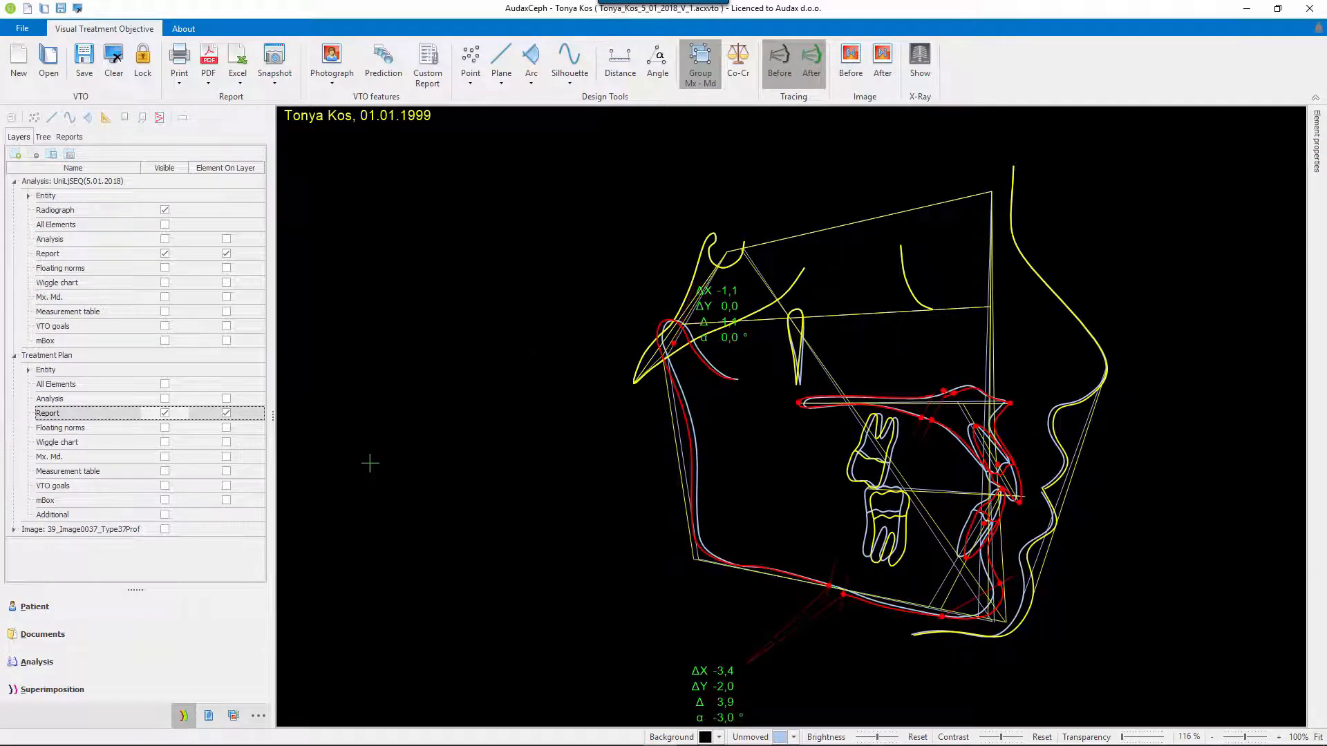
# Step: Clear the VTO without saving the changes and preview its VTO prediction image among the patient's documents
pyautogui.click(111, 54)
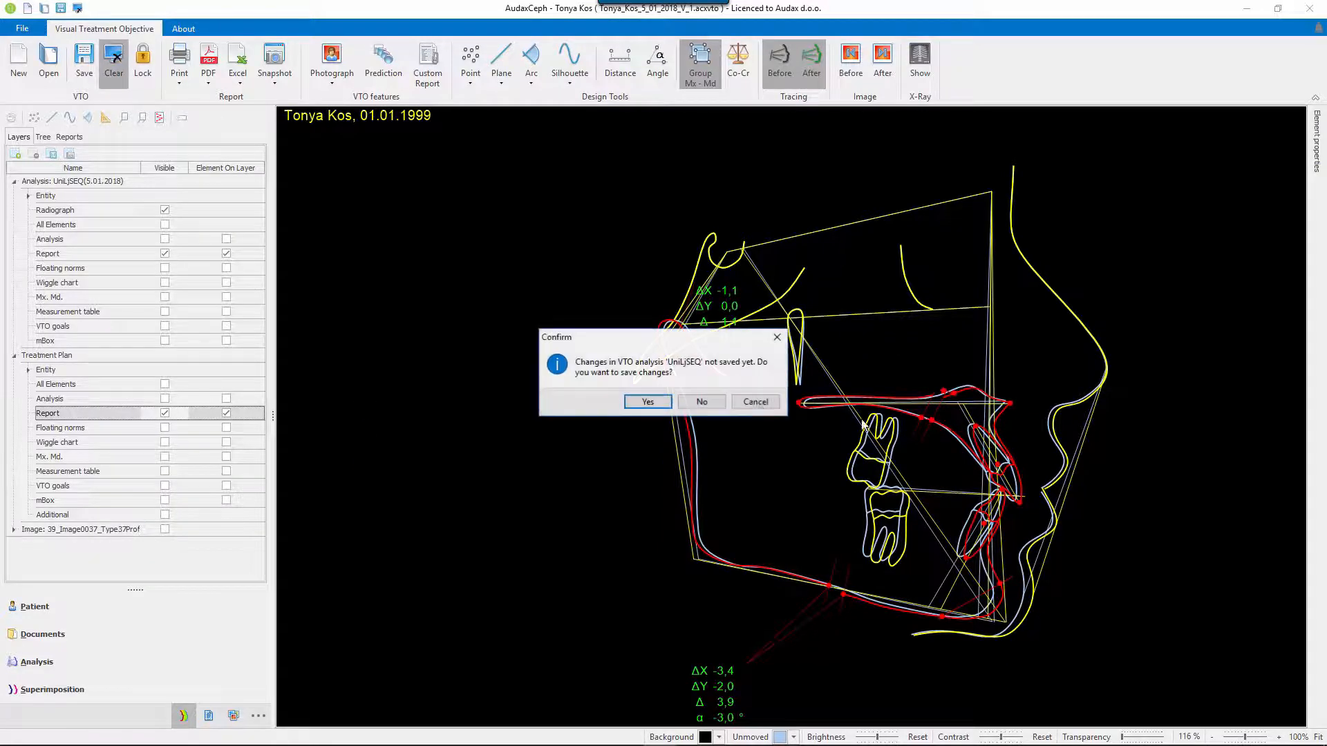
pyautogui.click(718, 406)
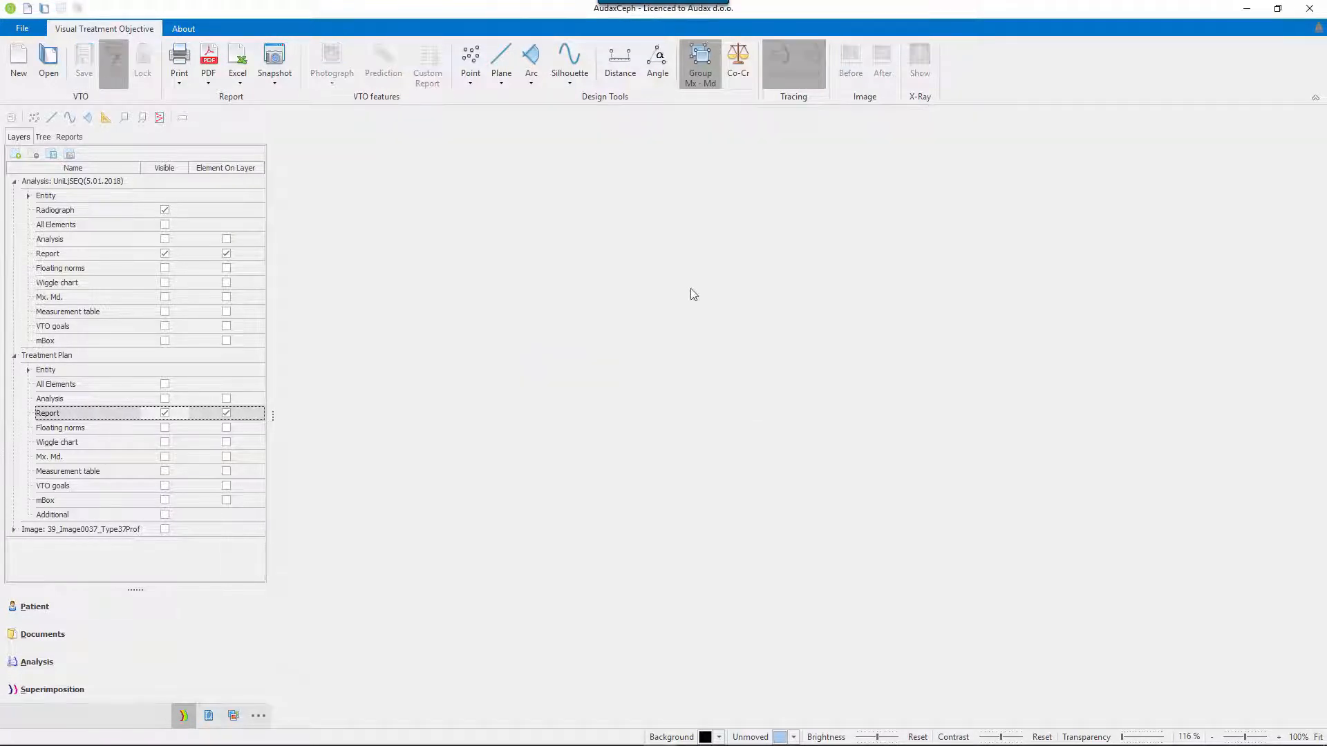
pyautogui.click(94, 636)
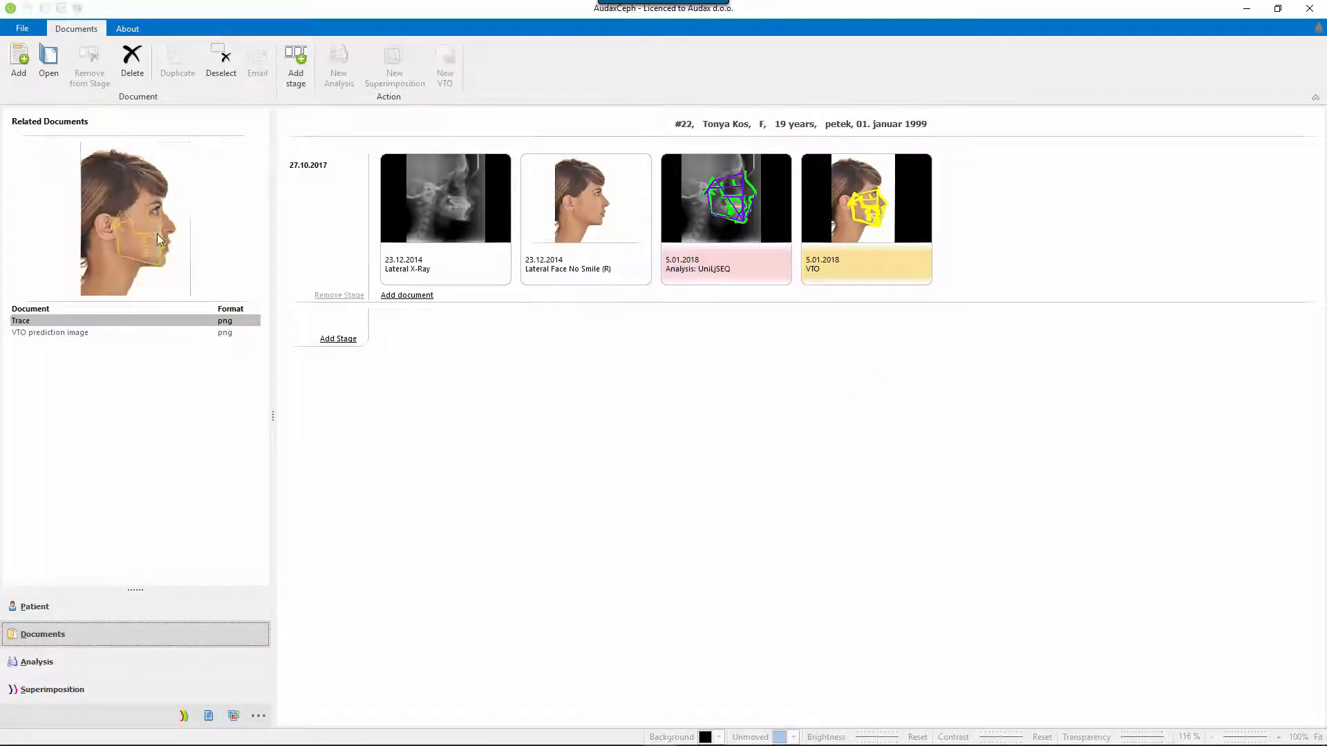
pyautogui.click(76, 334)
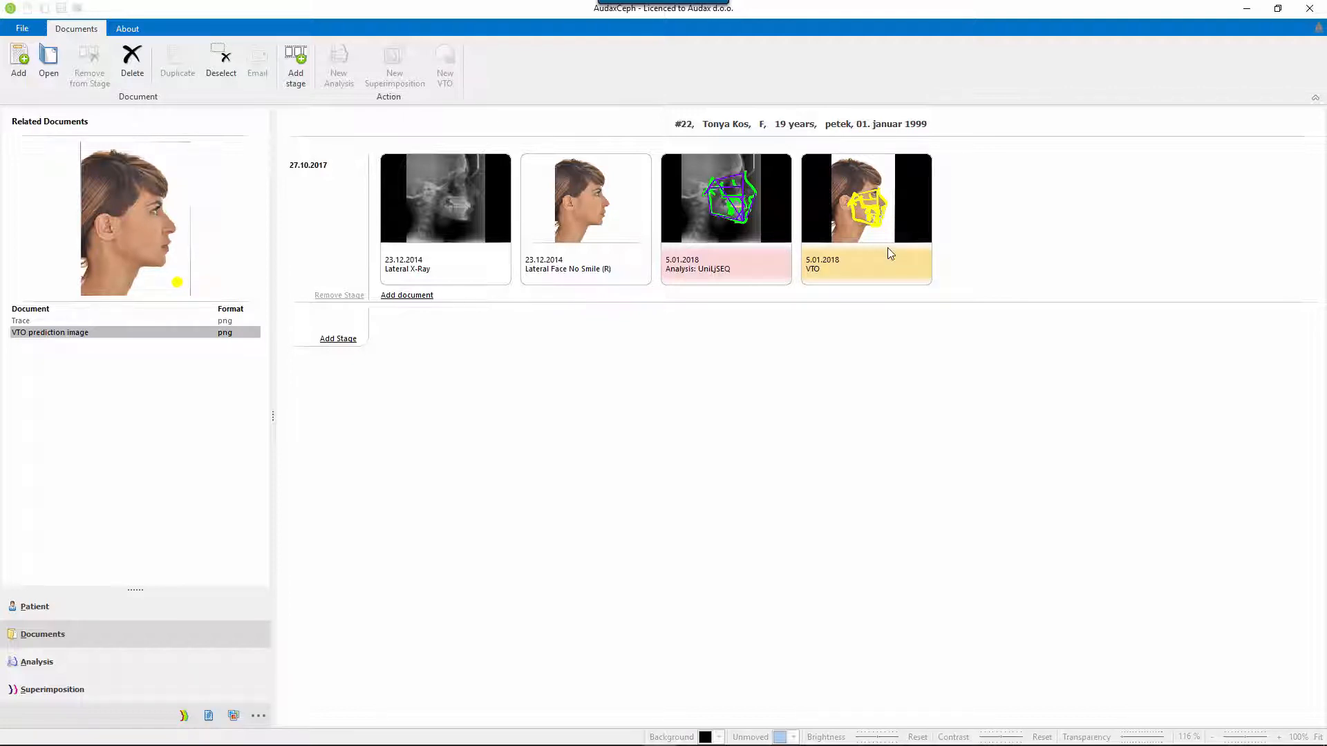
# Step: Add the note "1st plan" to the saved VTO document
pyautogui.rightClick(878, 271)
pyautogui.click(943, 379)
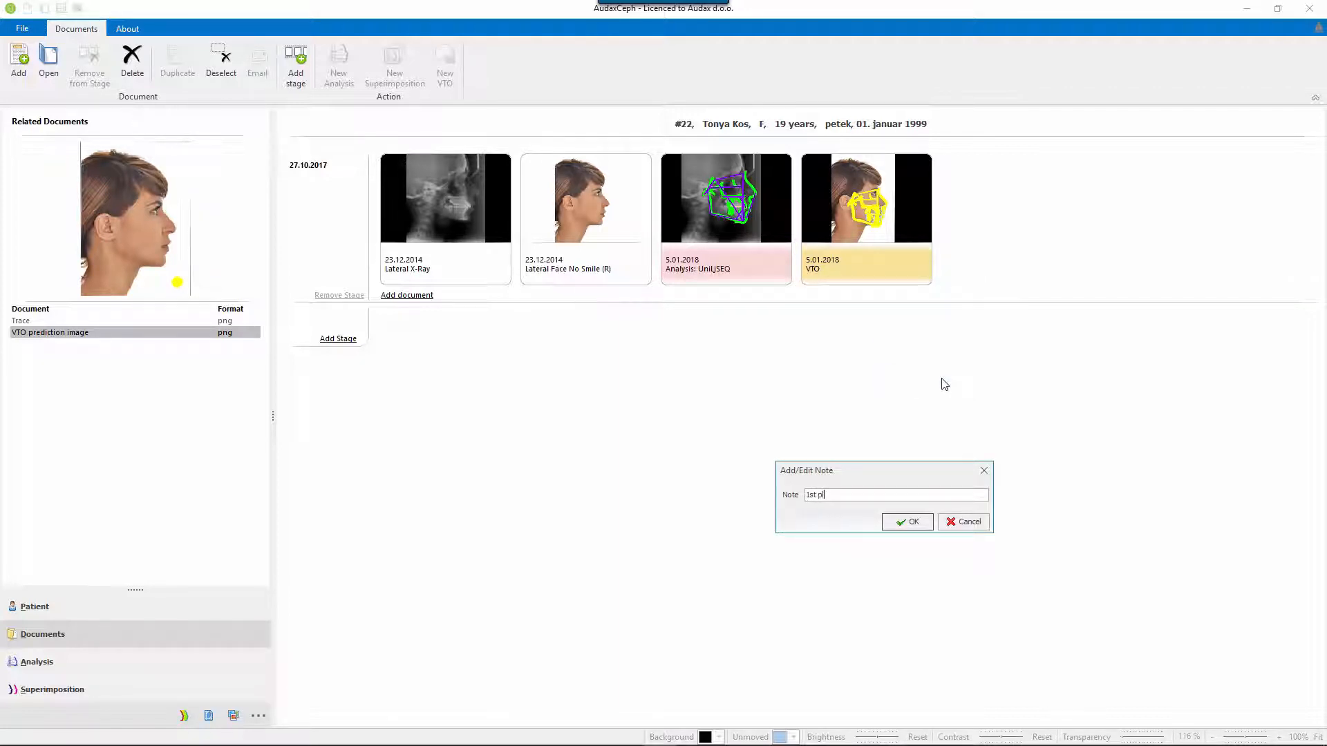
pyautogui.click(911, 522)
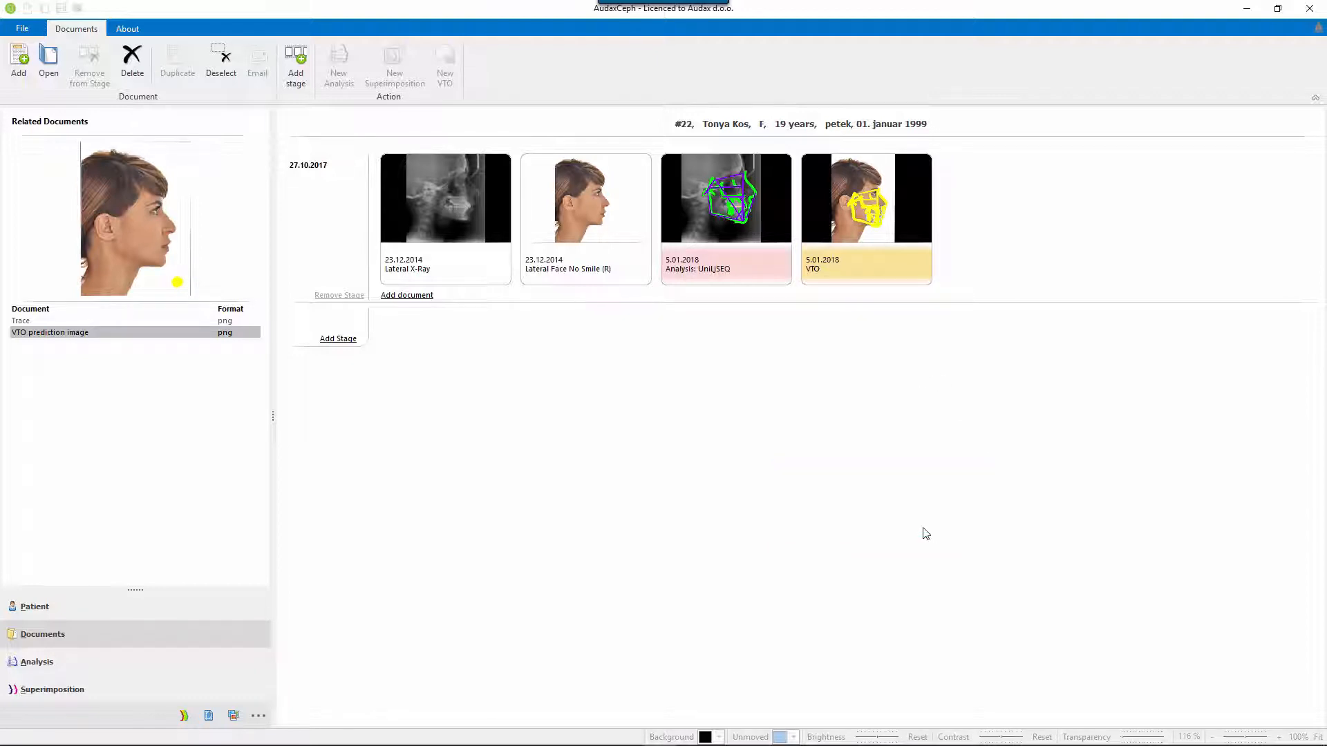
# Step: Create a new VTO from the UniLjSEQ analysis and show the treatment plan's VTO goals layer
pyautogui.click(753, 200)
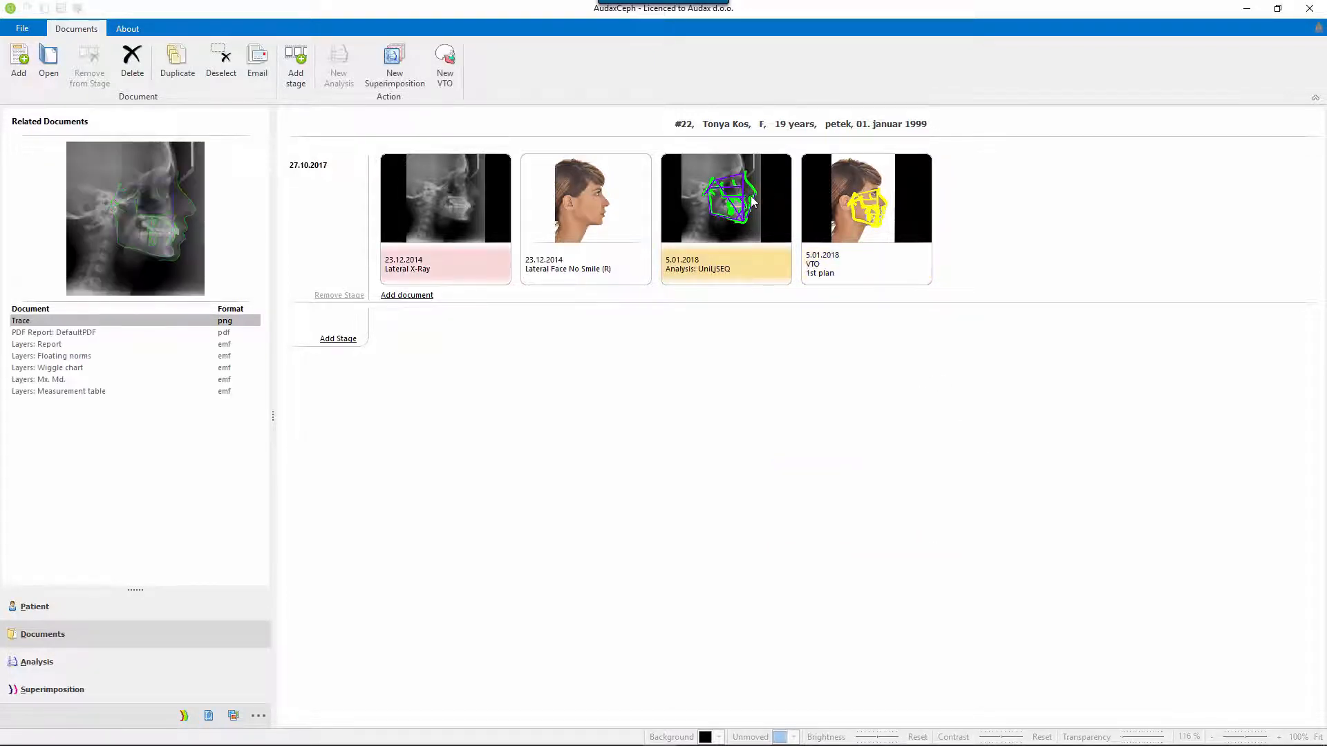
pyautogui.click(445, 59)
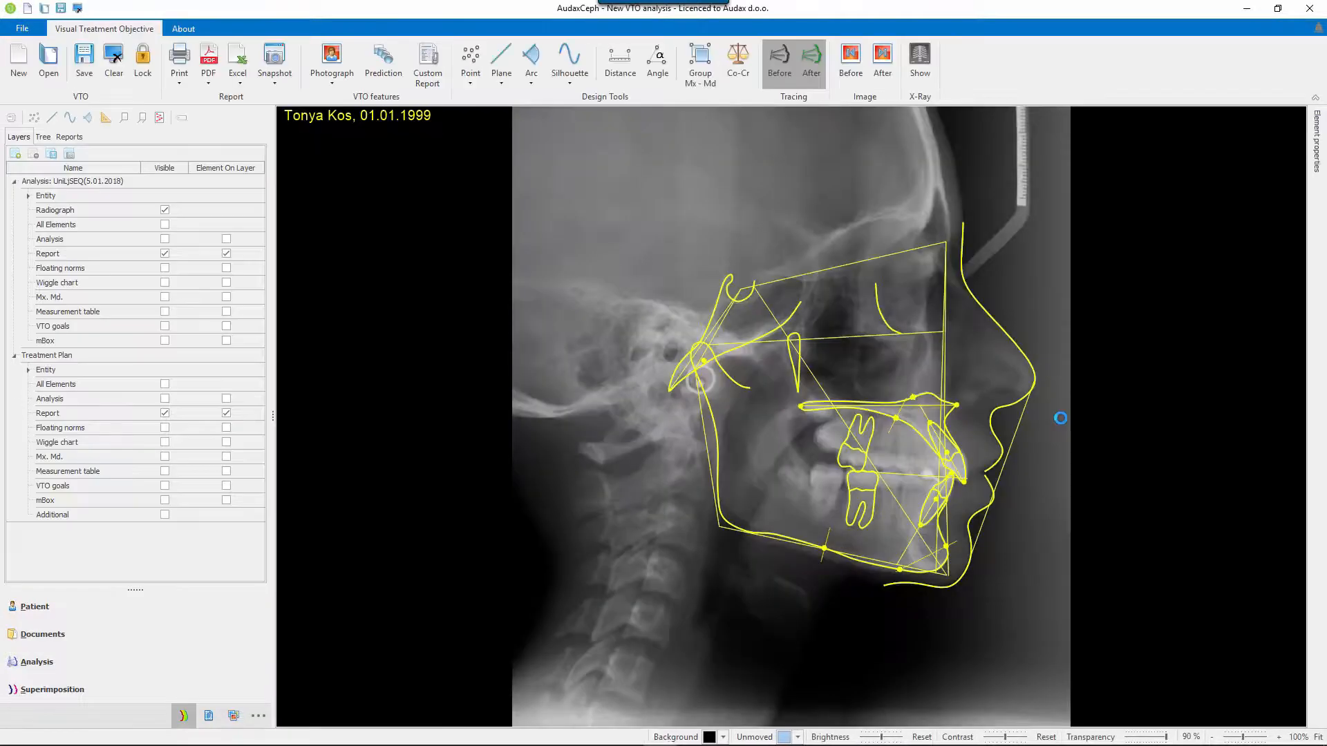
pyautogui.click(164, 486)
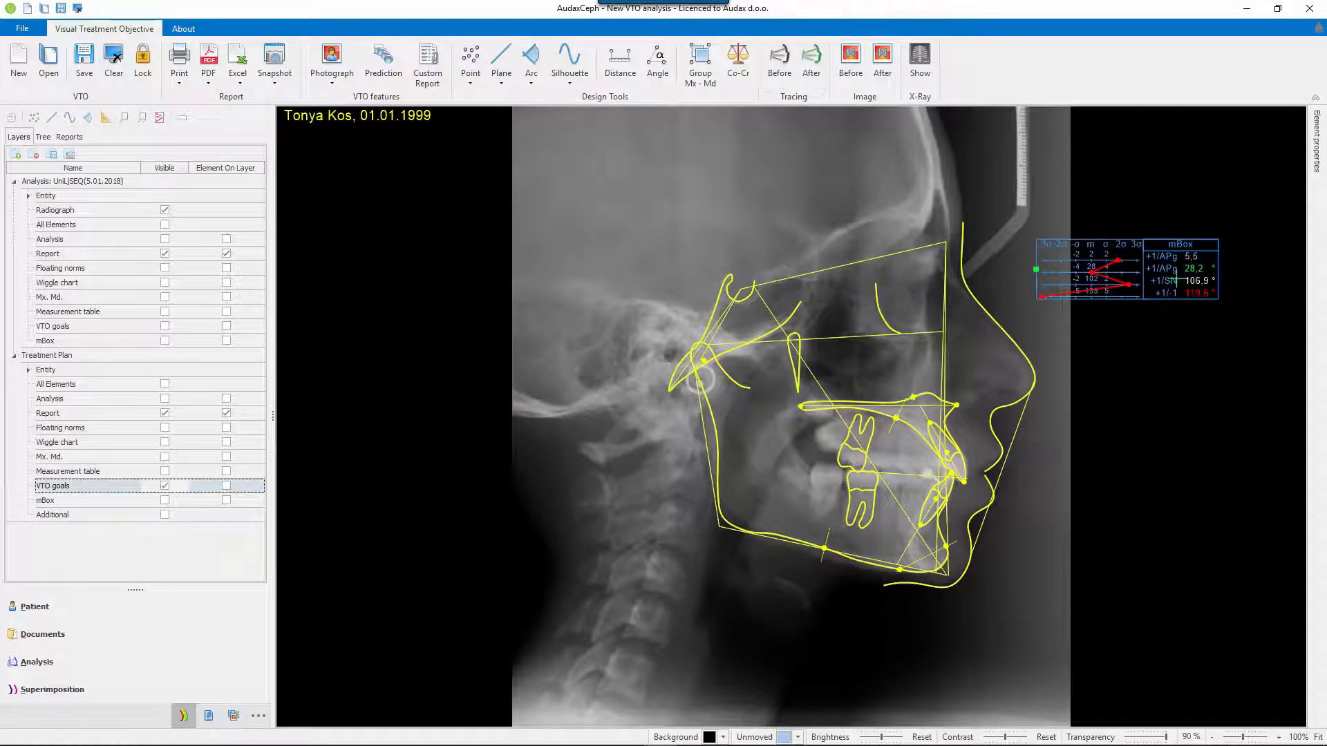
# Step: Set the VTO goals info box font size to 19 and position the box slightly farther from the profile
pyautogui.doubleClick(1198, 271)
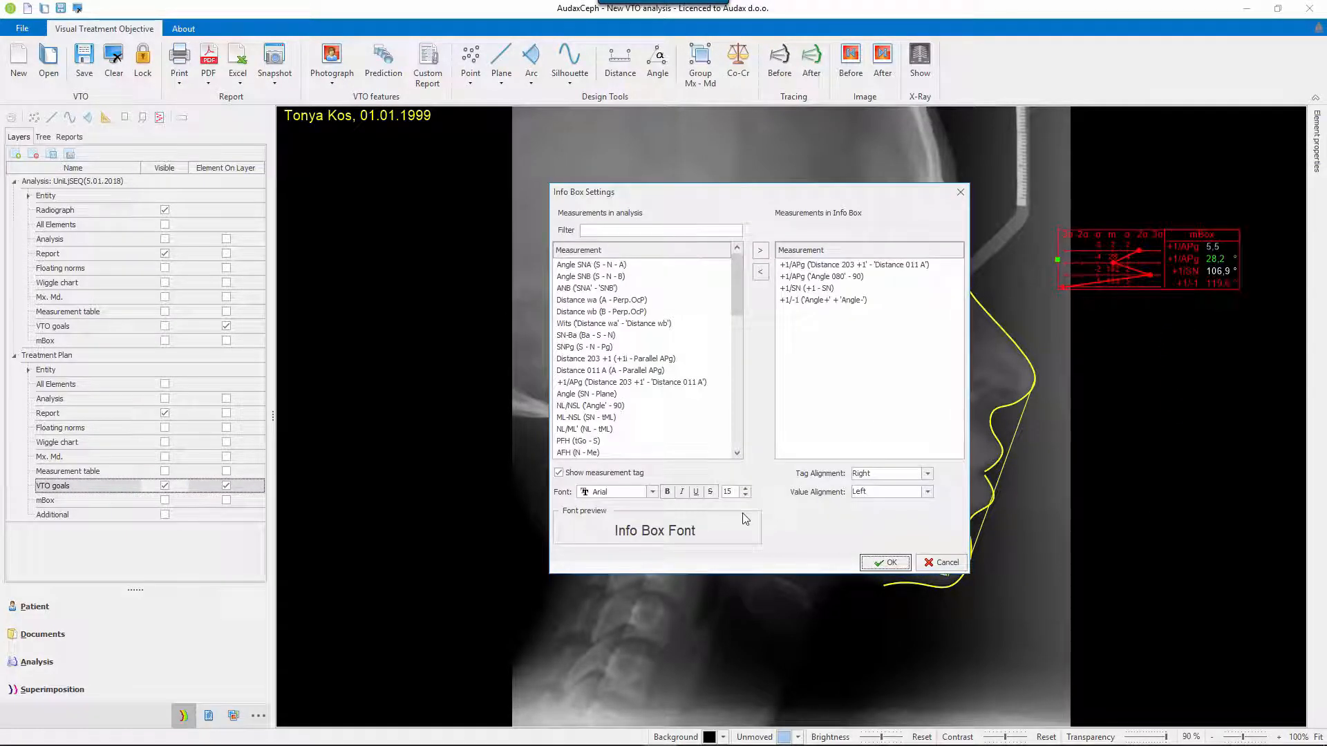
pyautogui.click(745, 490)
pyautogui.click(745, 490)
pyautogui.click(884, 563)
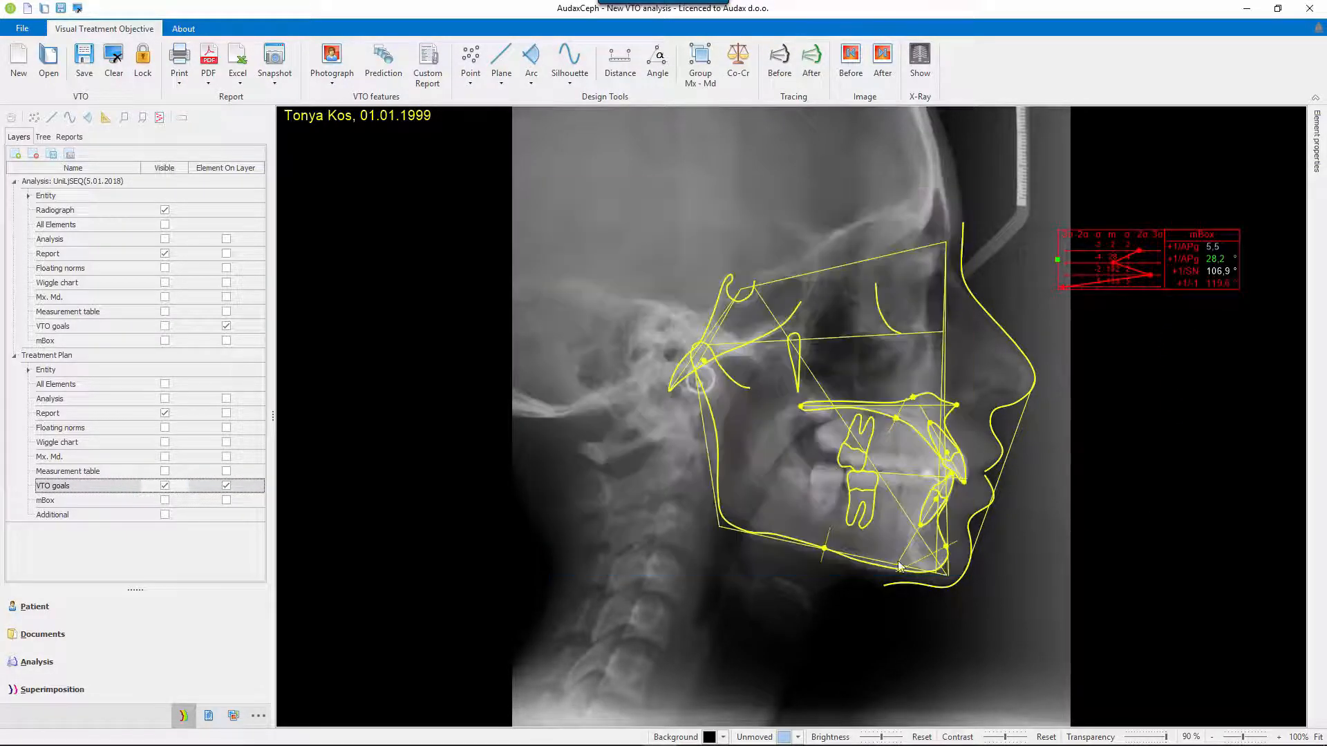
pyautogui.moveTo(1184, 264); pyautogui.dragTo(1203, 253)
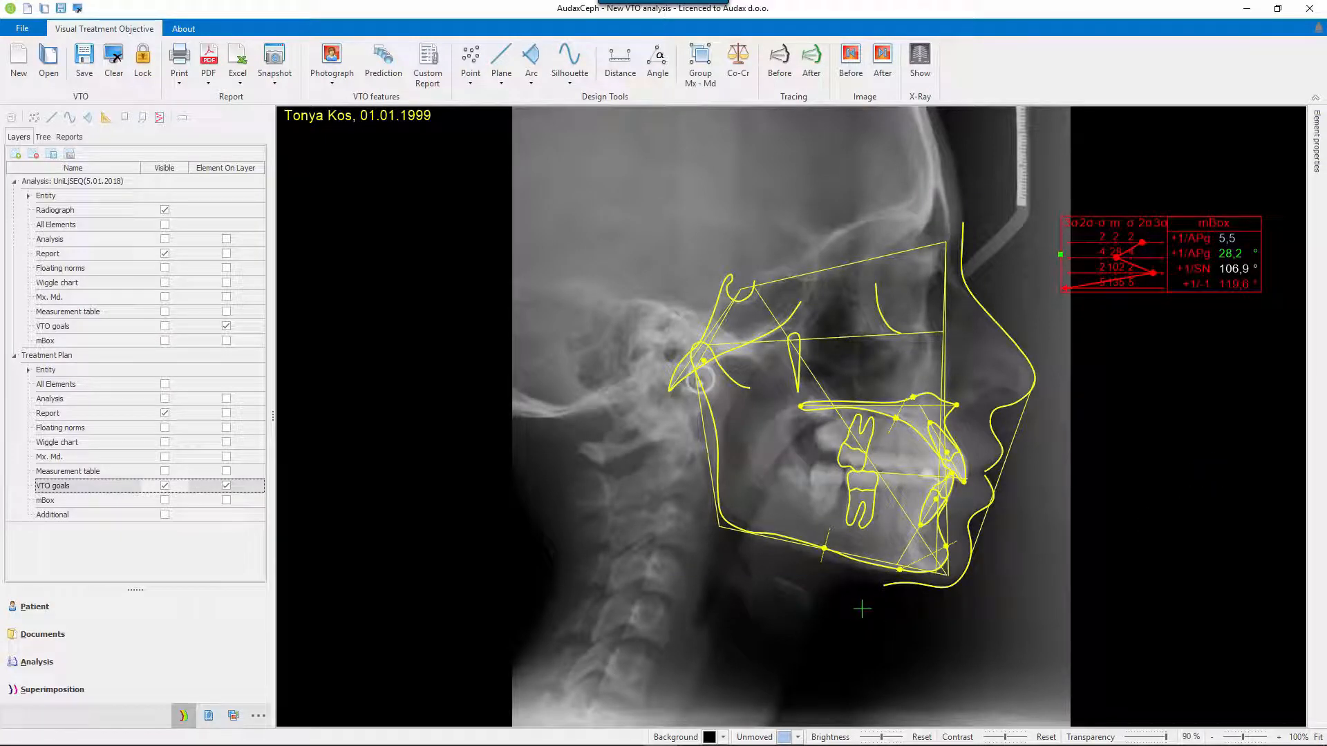
pyautogui.click(1167, 467)
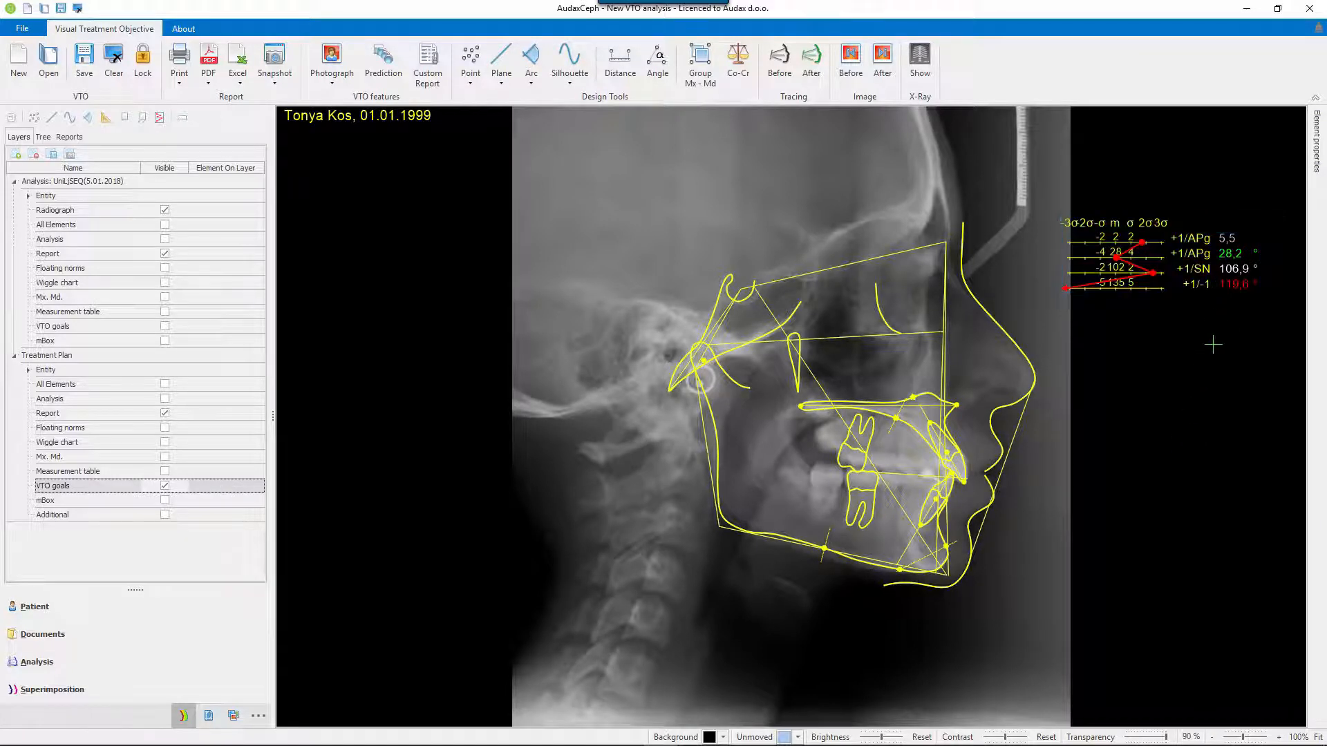
# Step: Filter the analysis measurements by "-1" and add -1i/APg to the VTO goals info box
pyautogui.doubleClick(1234, 262)
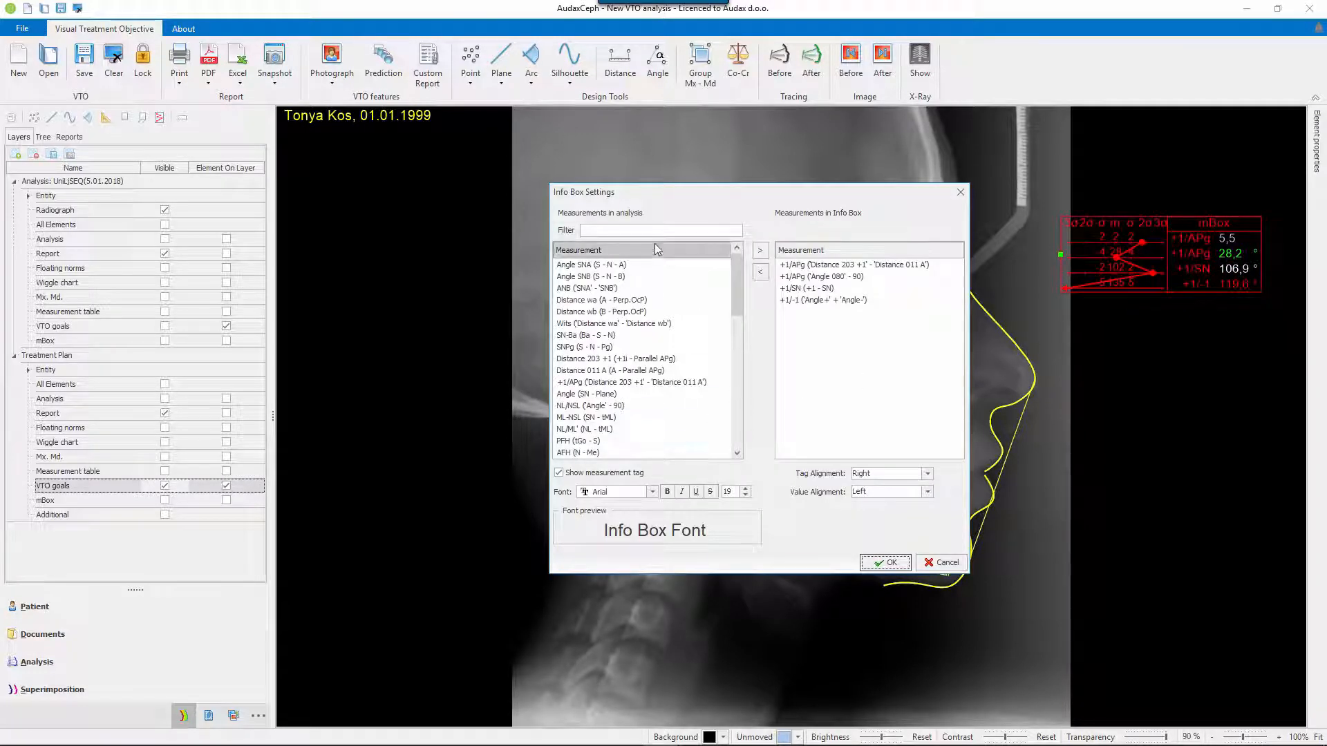
pyautogui.write('-1')
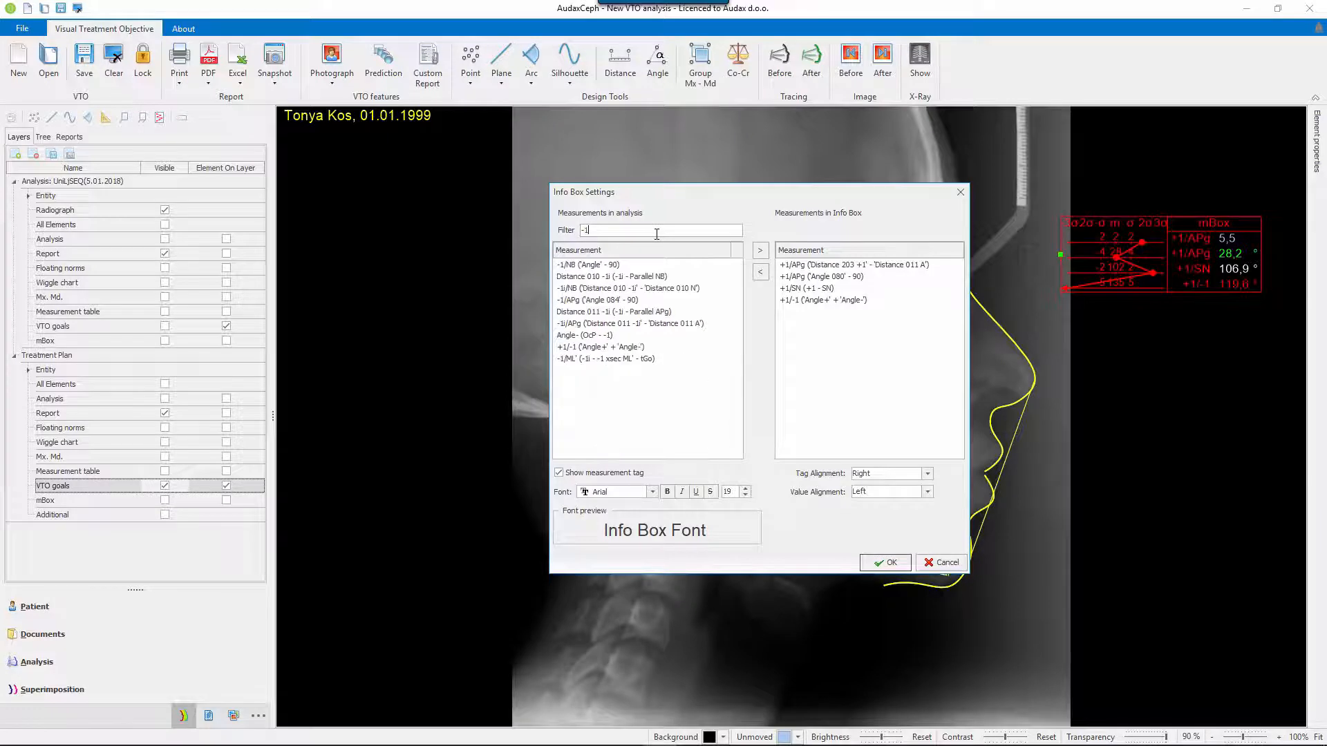
pyautogui.doubleClick(640, 324)
pyautogui.click(886, 562)
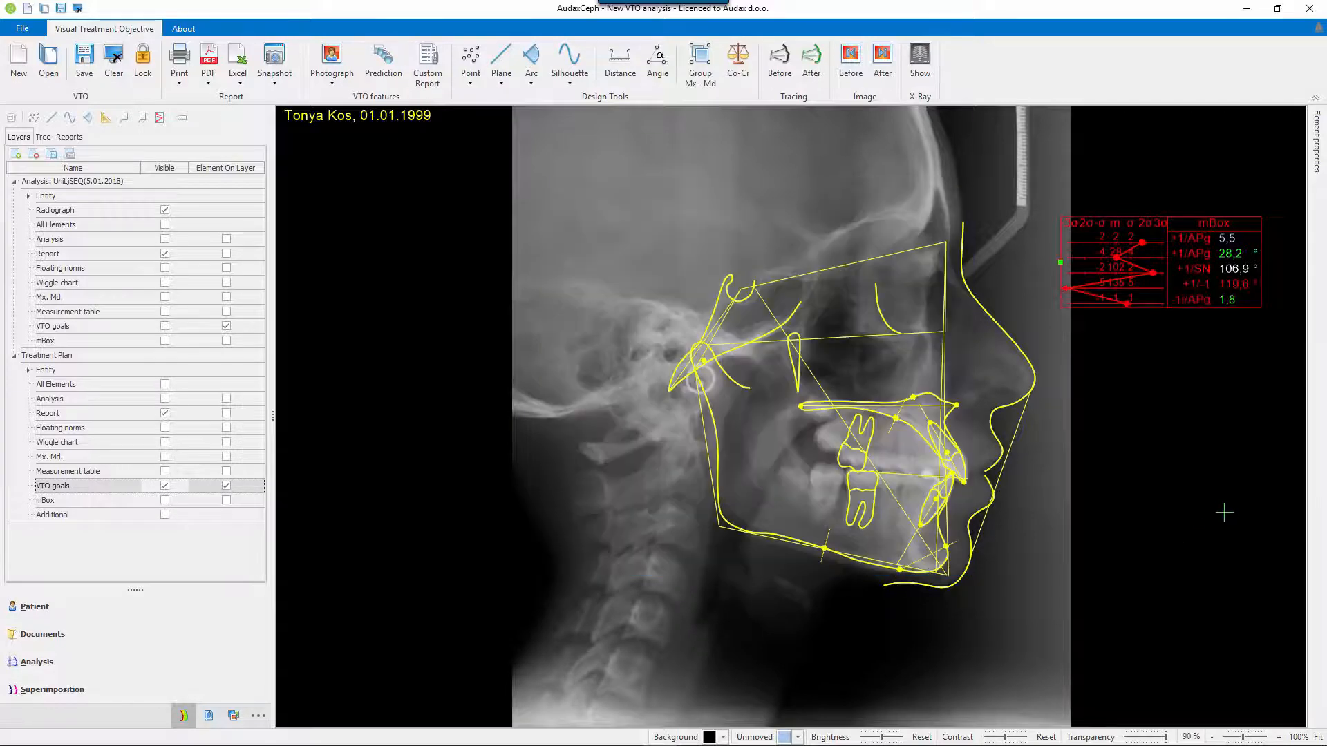
pyautogui.click(1193, 403)
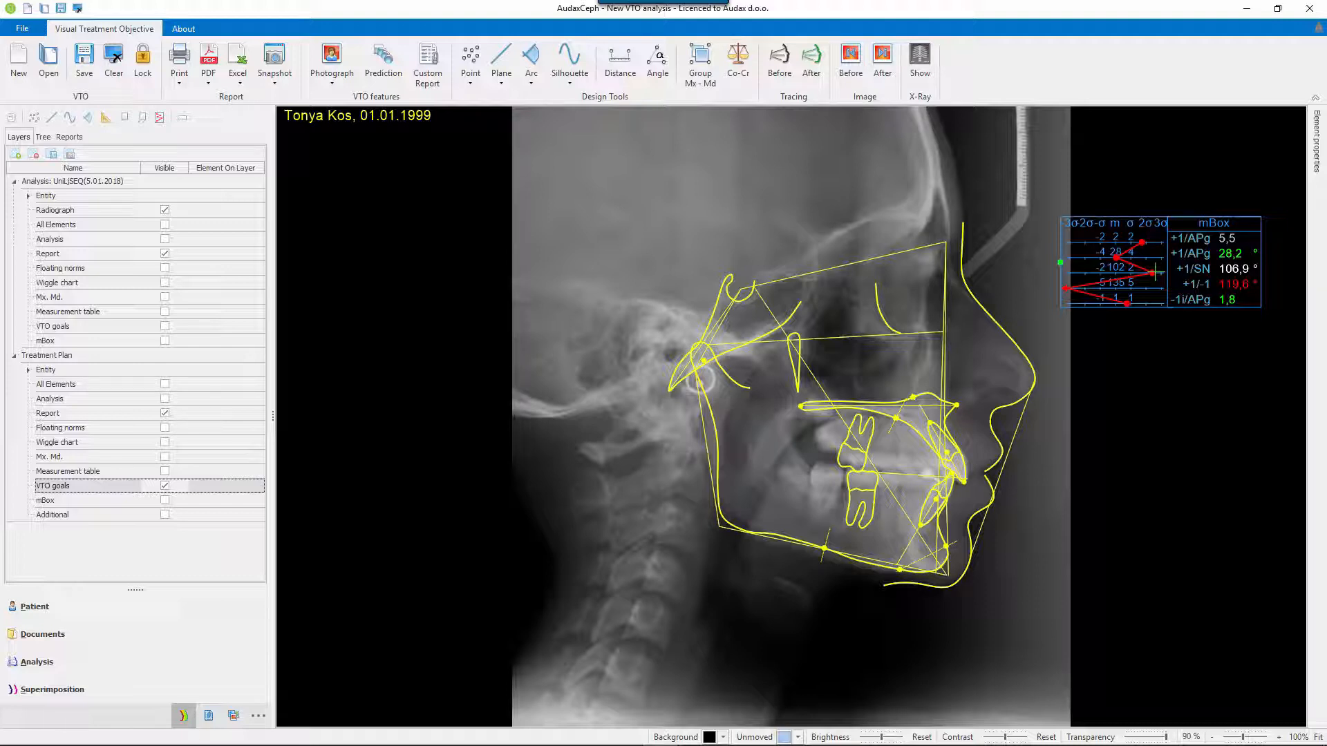
pyautogui.click(1191, 377)
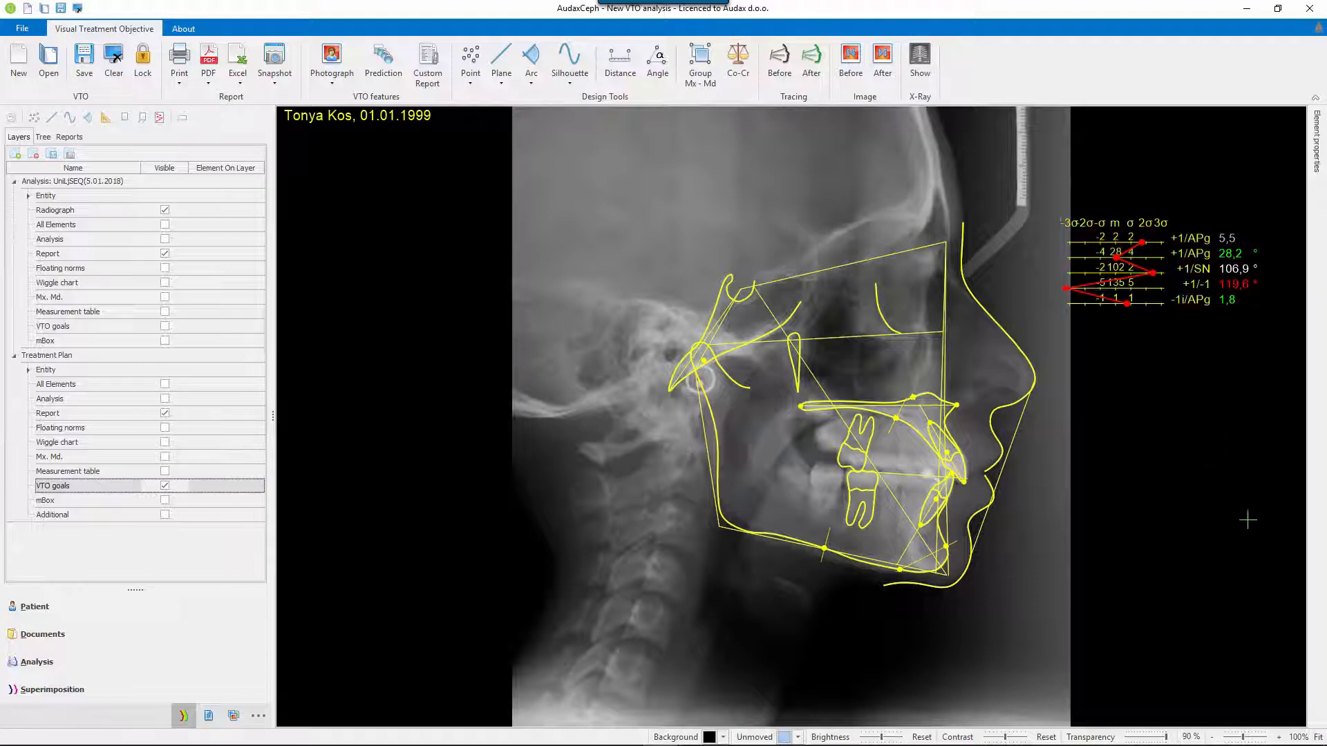
# Step: Assign the upper and lower incisor Delta Boxes to the VTO goals layer and place them side by side below the info box
pyautogui.click(165, 515)
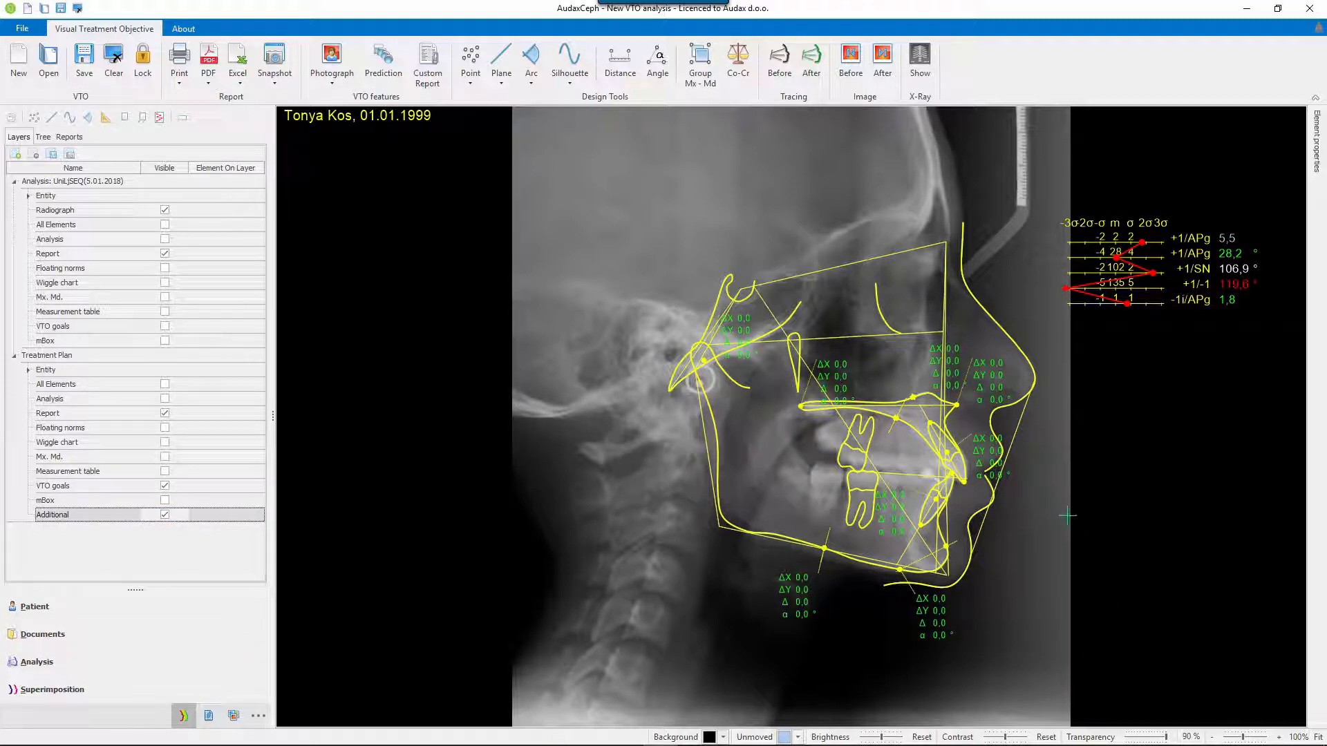
pyautogui.click(985, 462)
pyautogui.click(226, 486)
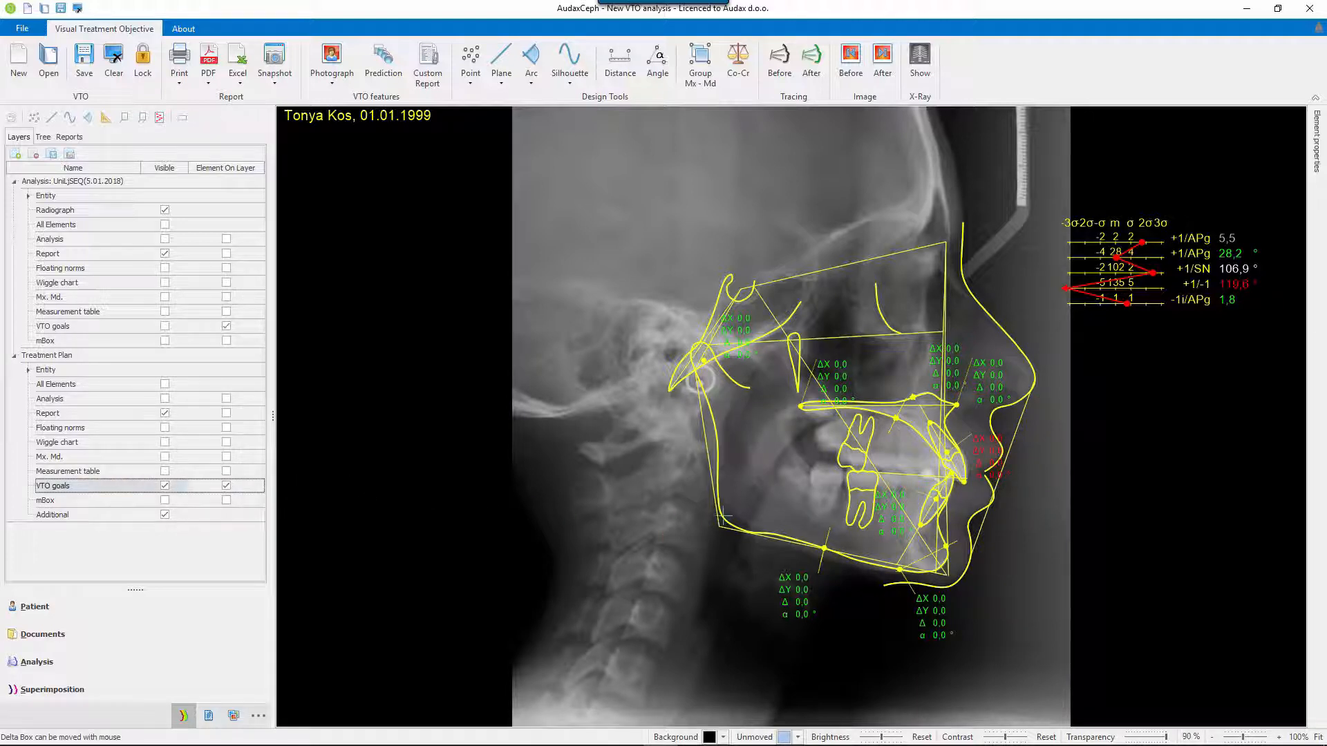
pyautogui.click(882, 514)
pyautogui.click(226, 486)
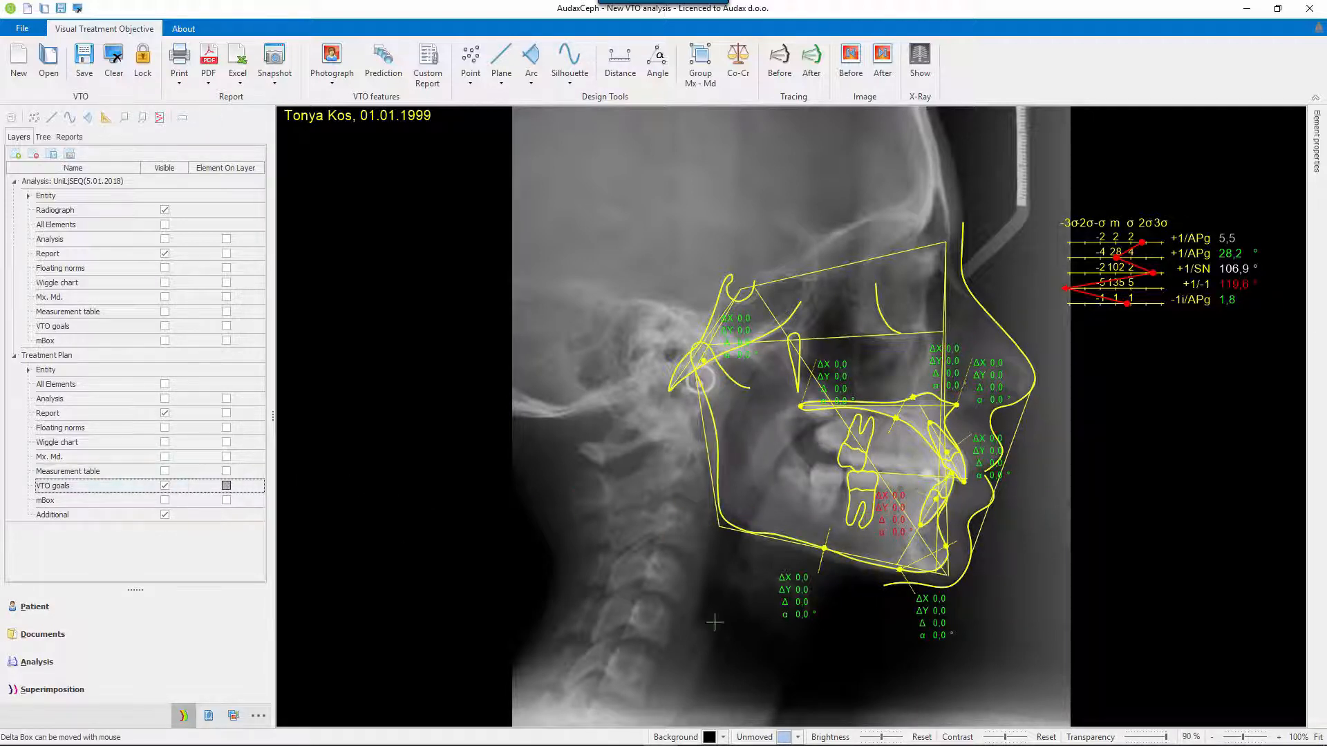
pyautogui.click(164, 515)
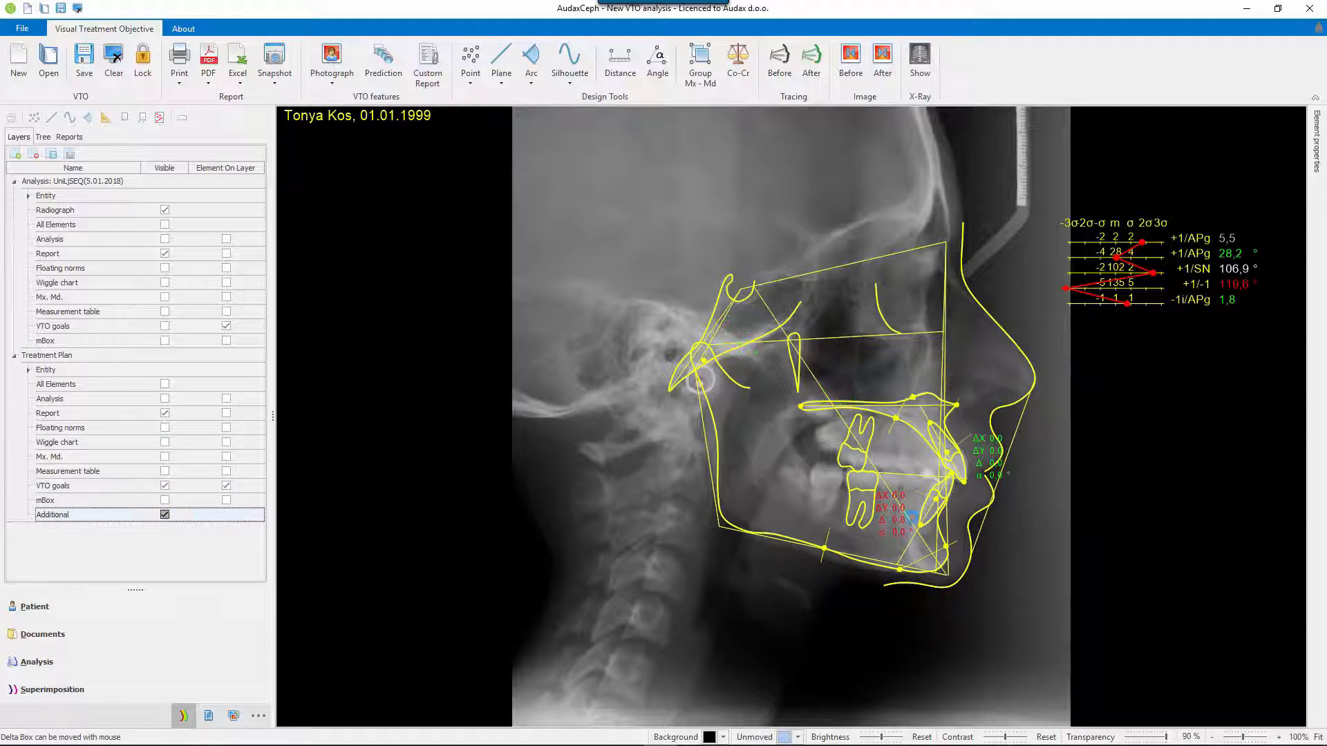
pyautogui.moveTo(995, 457); pyautogui.dragTo(1118, 364)
pyautogui.moveTo(888, 515); pyautogui.dragTo(1194, 371)
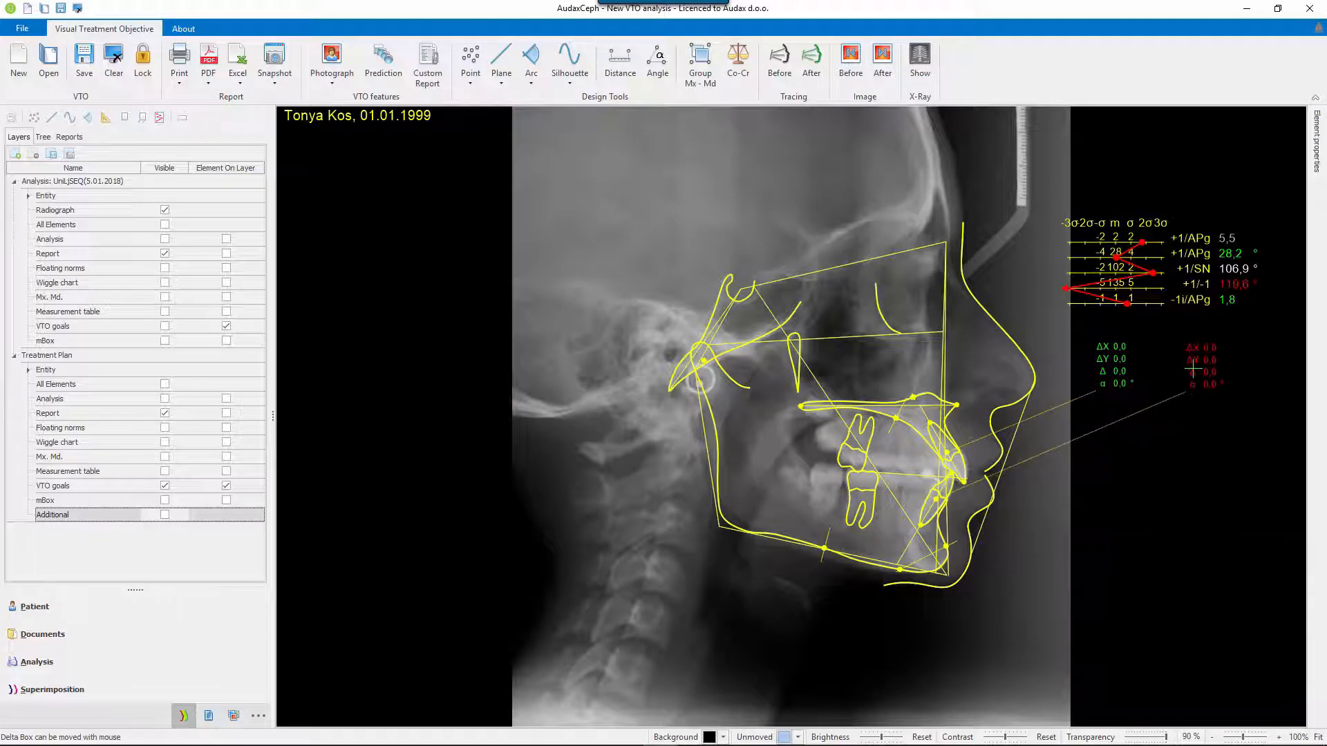
# Step: Set ΔX to 3,5 in the upper incisor's Delta Box
pyautogui.doubleClick(1108, 361)
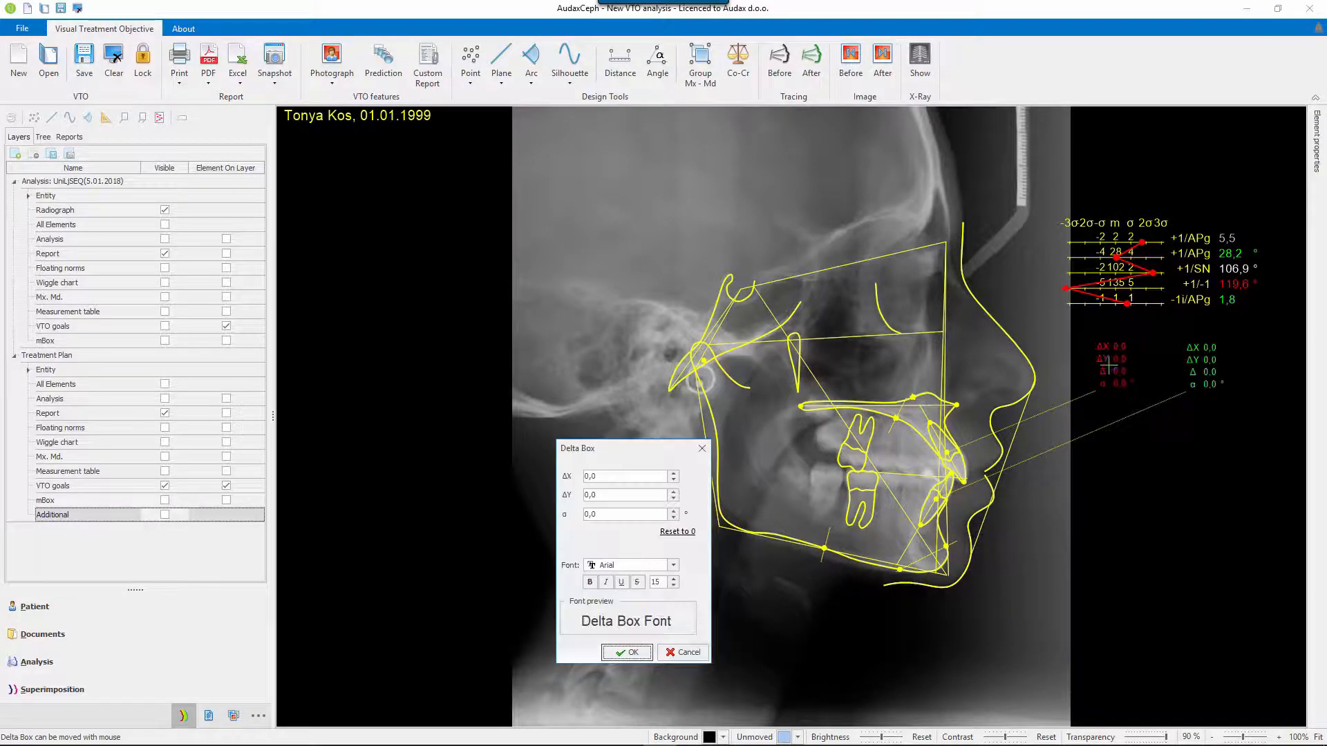
pyautogui.click(675, 474)
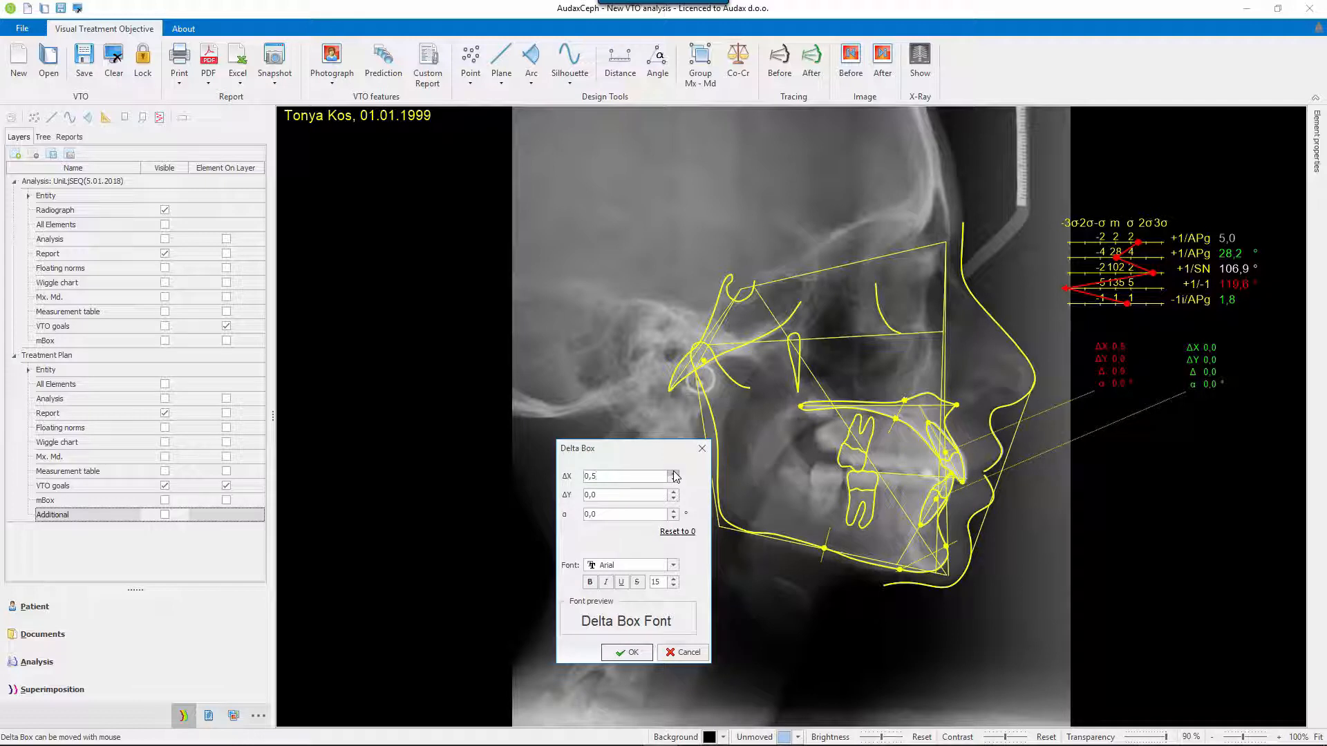
pyautogui.click(675, 474)
pyautogui.click(675, 474)
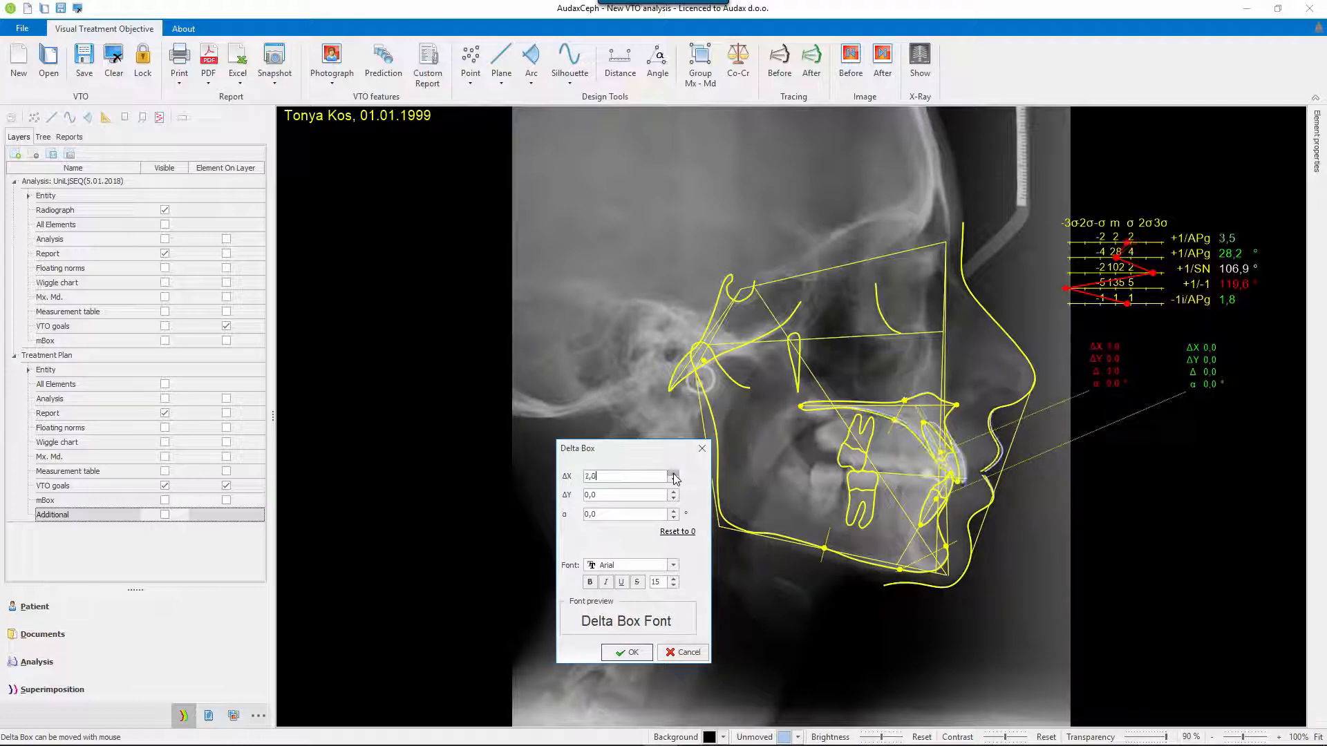
pyautogui.click(675, 474)
pyautogui.click(674, 474)
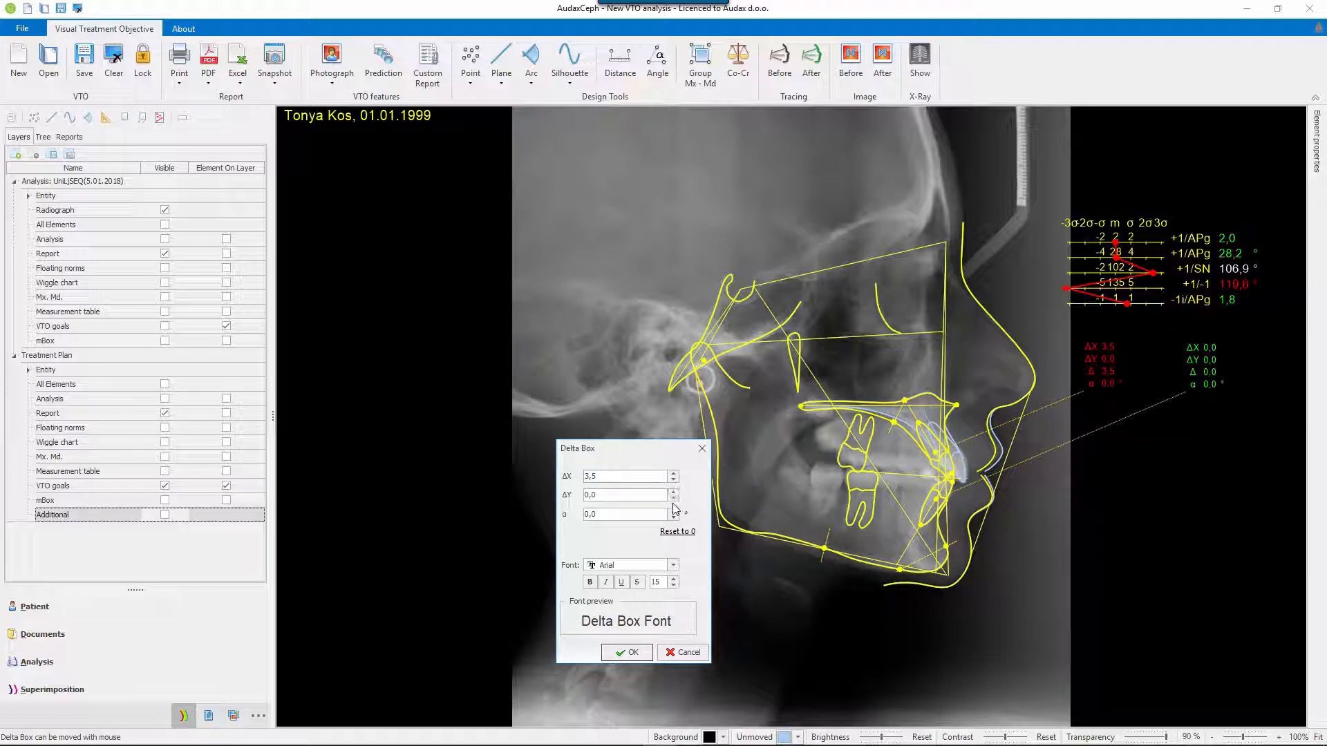
pyautogui.click(637, 660)
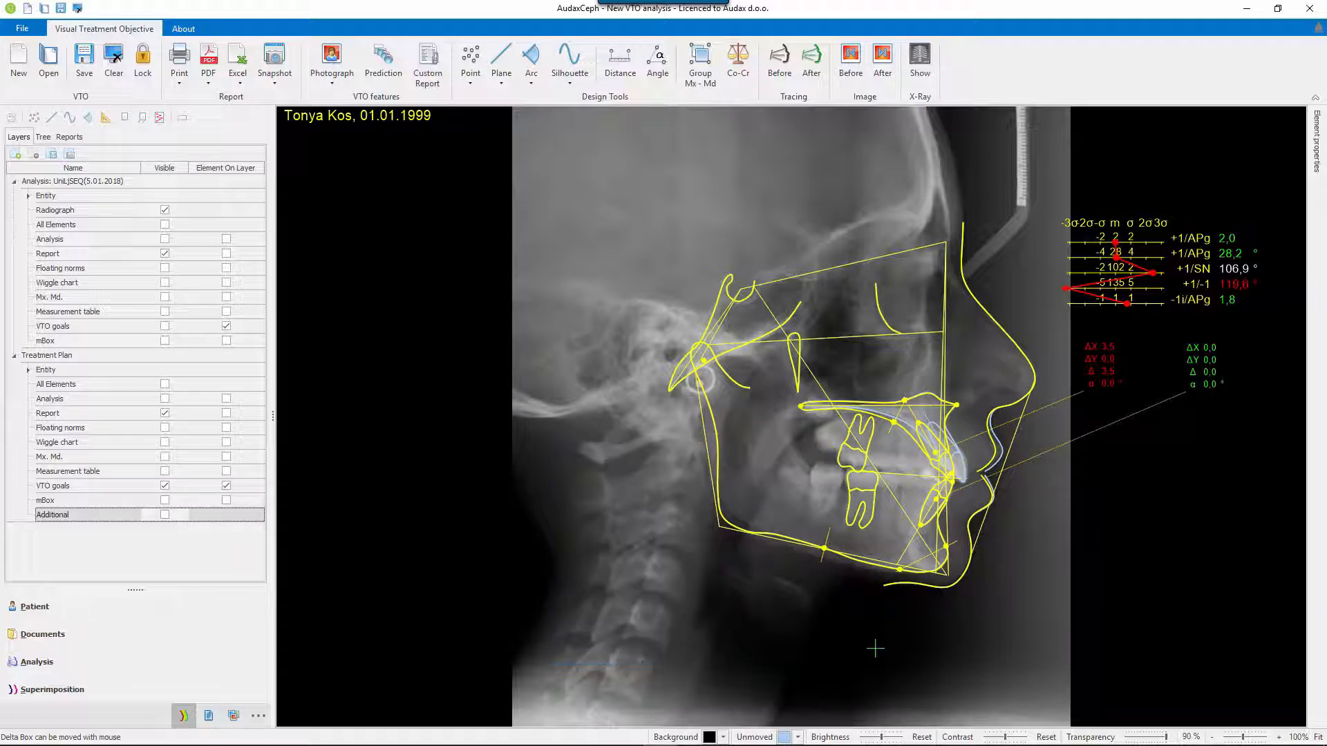
# Step: Set ΔX to 6,5 in the lower incisor's Delta Box
pyautogui.doubleClick(1203, 373)
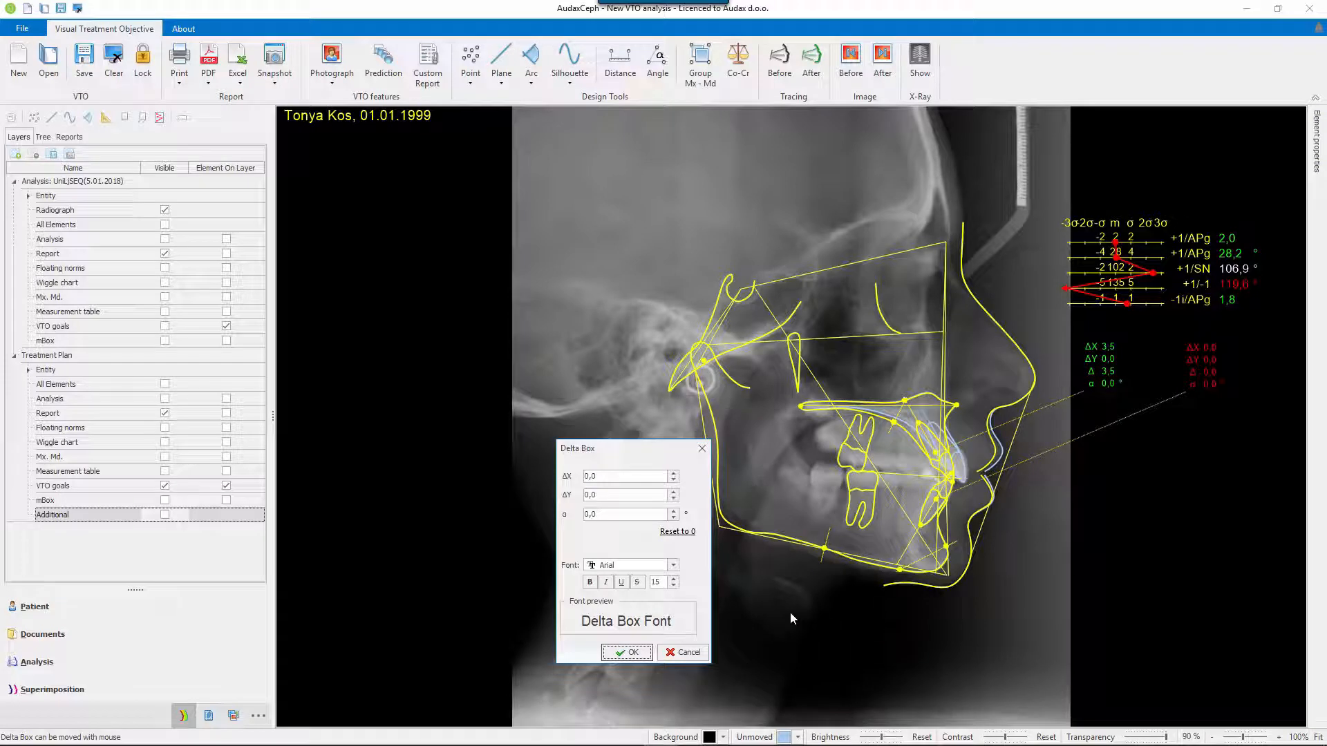
pyautogui.click(674, 474)
pyautogui.click(674, 474)
pyautogui.click(674, 474)
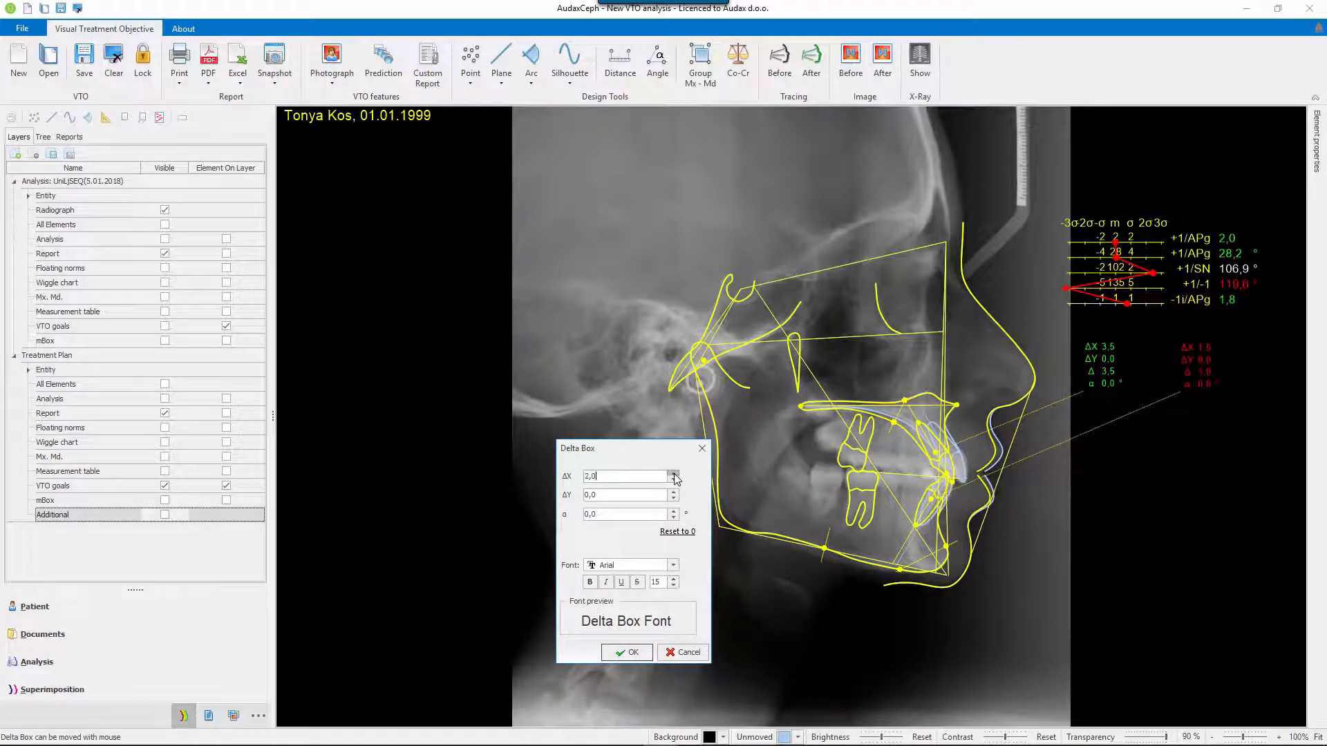
pyautogui.click(674, 475)
pyautogui.click(674, 474)
pyautogui.click(674, 474)
pyautogui.click(674, 474)
pyautogui.click(674, 474)
pyautogui.click(673, 474)
pyautogui.click(674, 474)
pyautogui.click(673, 474)
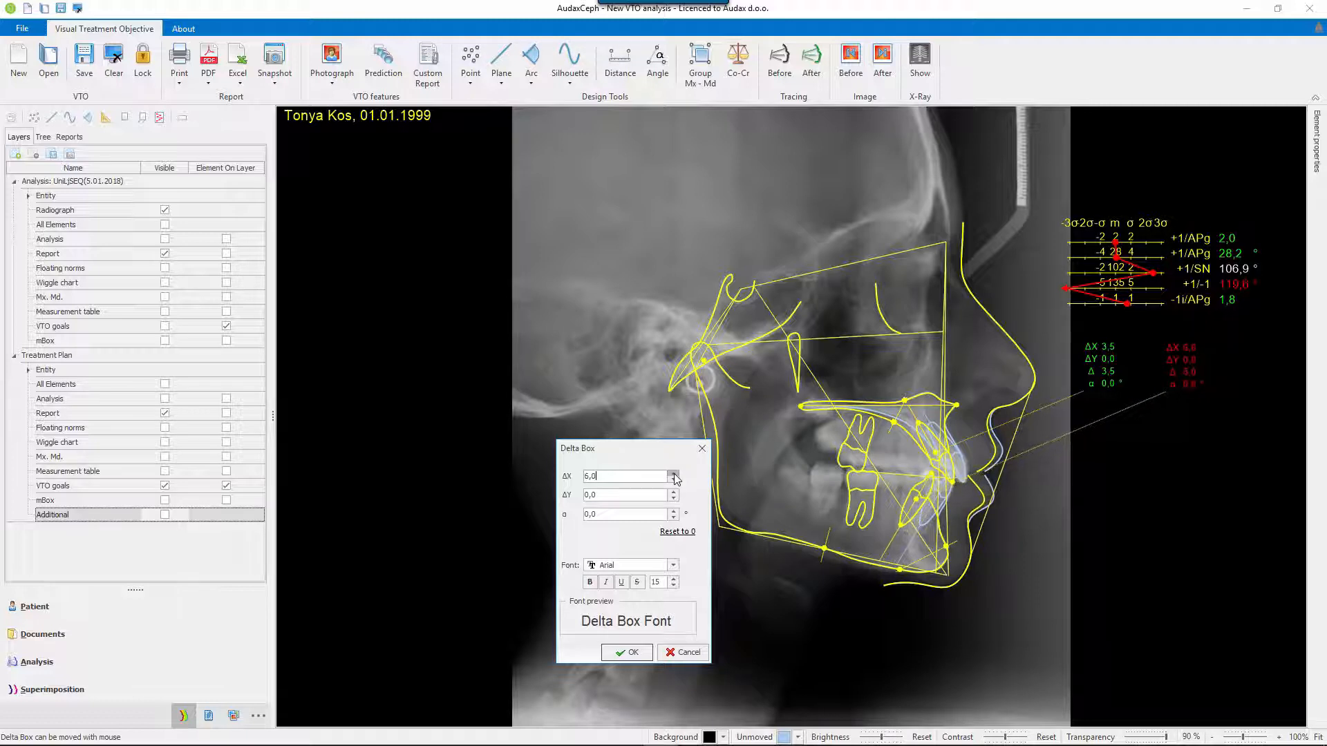
pyautogui.click(674, 474)
pyautogui.click(674, 474)
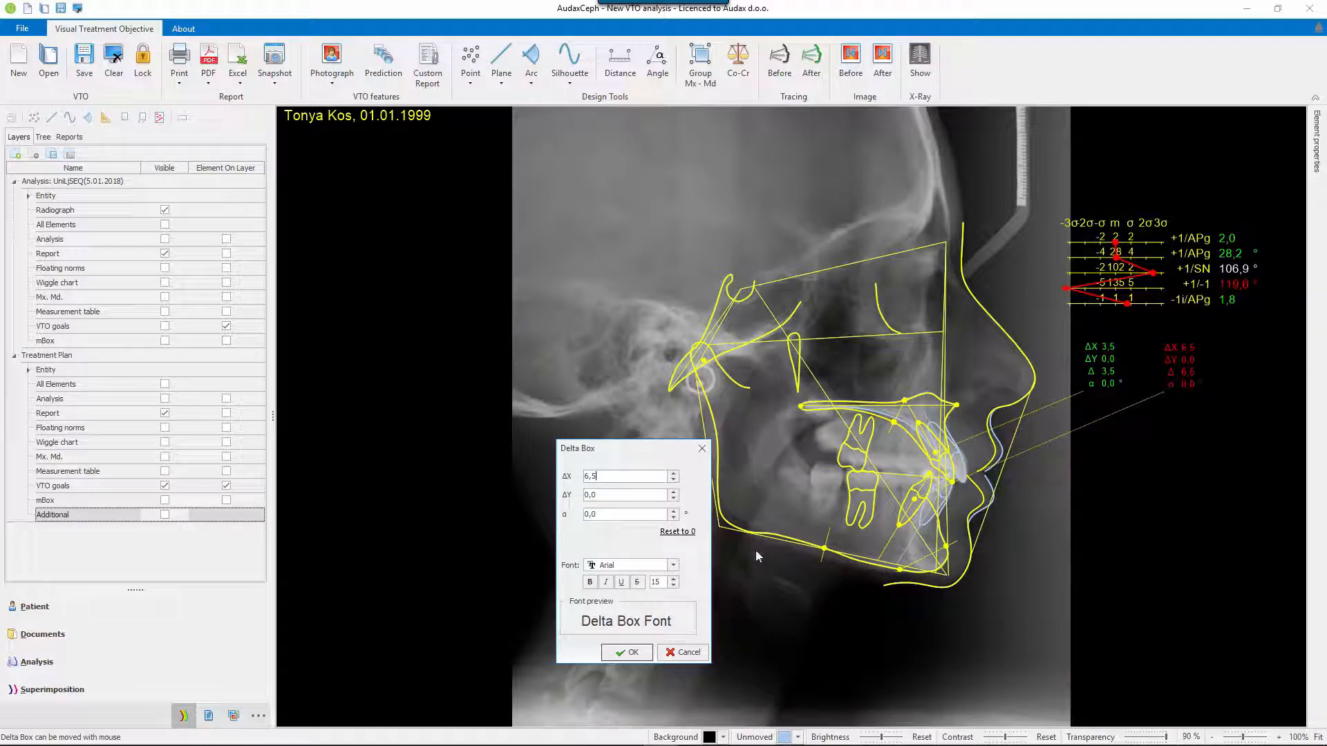
# Step: Set the lower incisor's angle α to -13,0° in its Delta Box and apply the changes
pyautogui.click(674, 511)
pyautogui.click(674, 511)
pyautogui.click(674, 512)
pyautogui.click(674, 518)
pyautogui.click(673, 517)
pyautogui.click(674, 518)
pyautogui.click(674, 518)
pyautogui.click(674, 518)
pyautogui.click(674, 517)
pyautogui.click(674, 518)
pyautogui.click(674, 518)
pyautogui.click(674, 518)
pyautogui.click(674, 518)
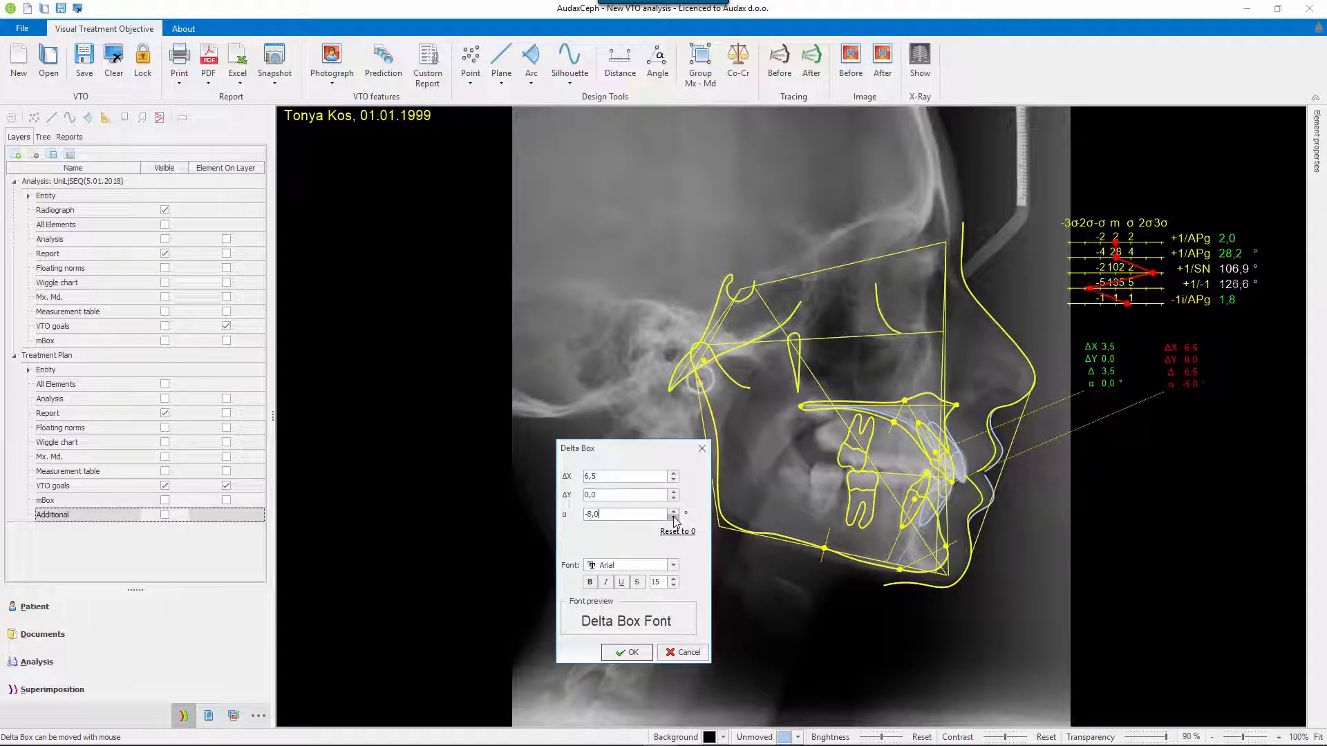
pyautogui.click(674, 518)
pyautogui.click(674, 518)
pyautogui.click(674, 518)
pyautogui.click(674, 518)
pyautogui.click(673, 518)
pyautogui.click(674, 518)
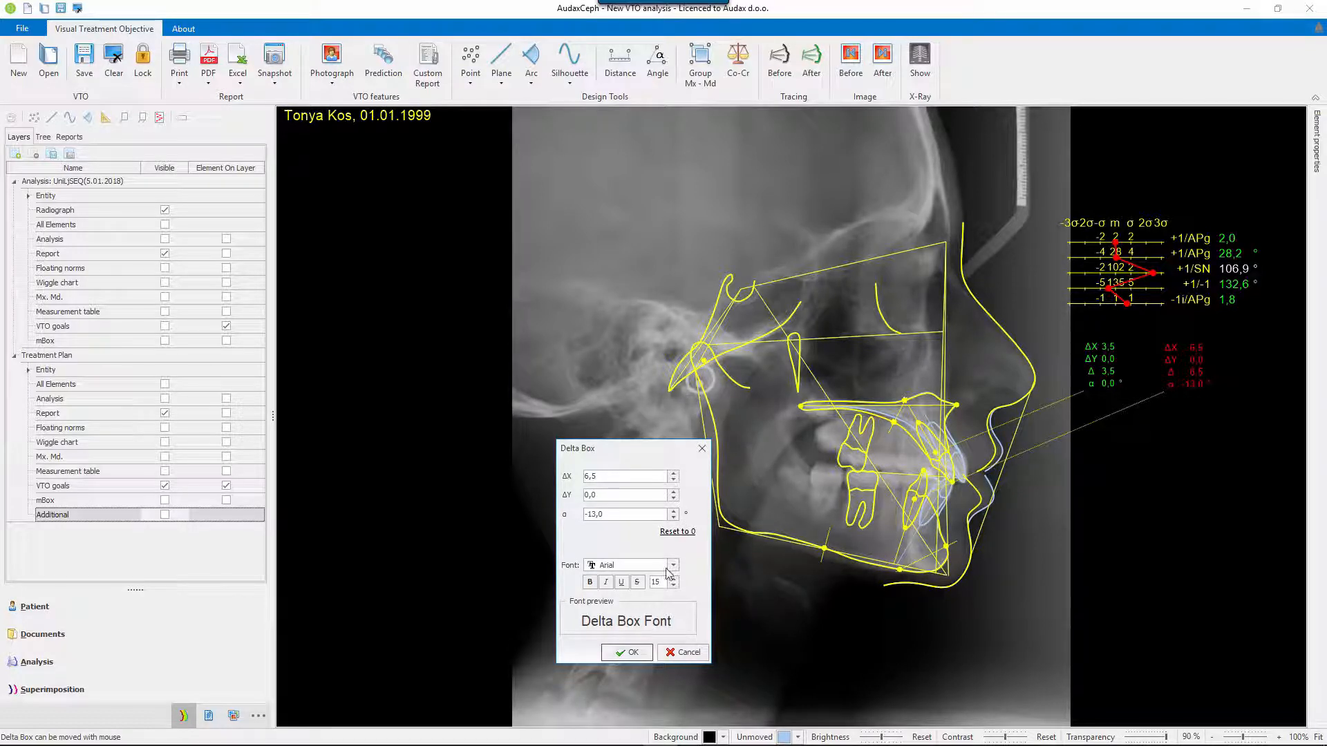
pyautogui.click(629, 653)
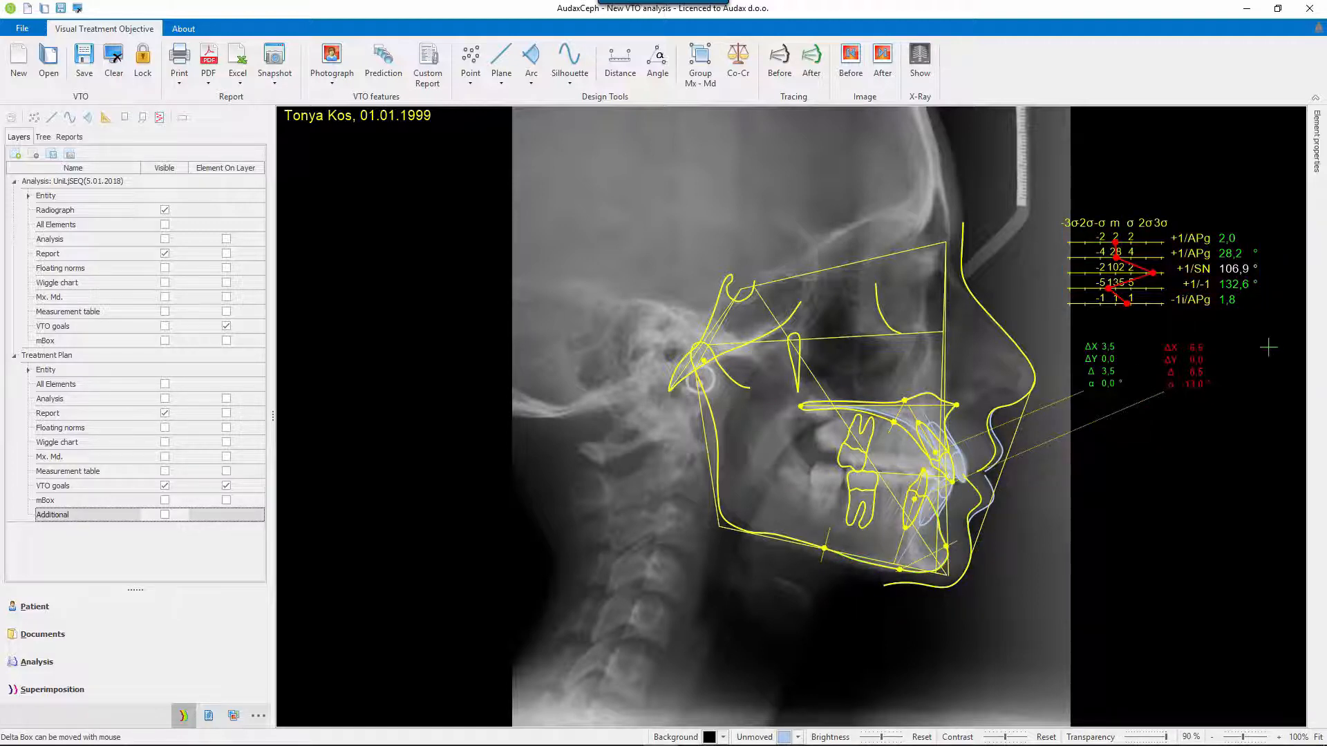
# Step: Set ΔX to 2,5 in the lower incisor's Delta Box and apply it
pyautogui.doubleClick(1188, 368)
pyautogui.click(673, 481)
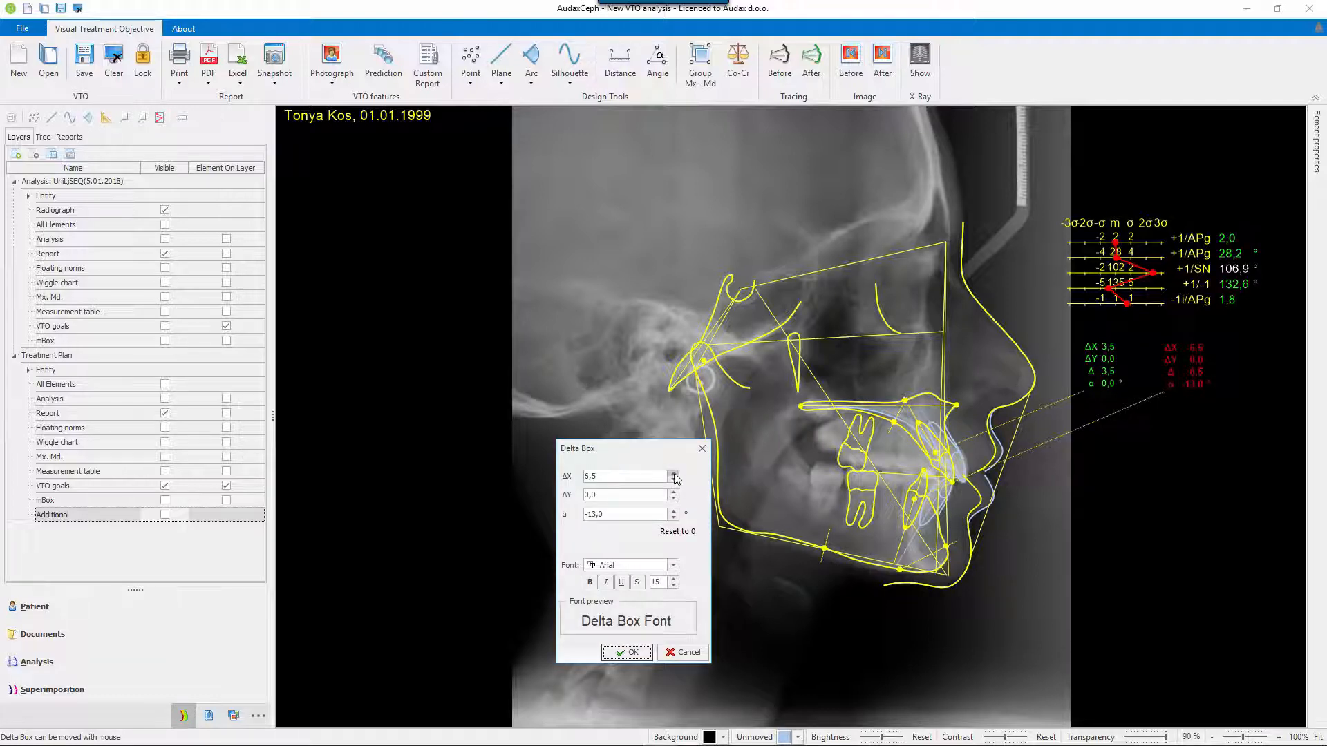
pyautogui.click(674, 480)
pyautogui.click(673, 480)
pyautogui.click(674, 480)
pyautogui.click(674, 480)
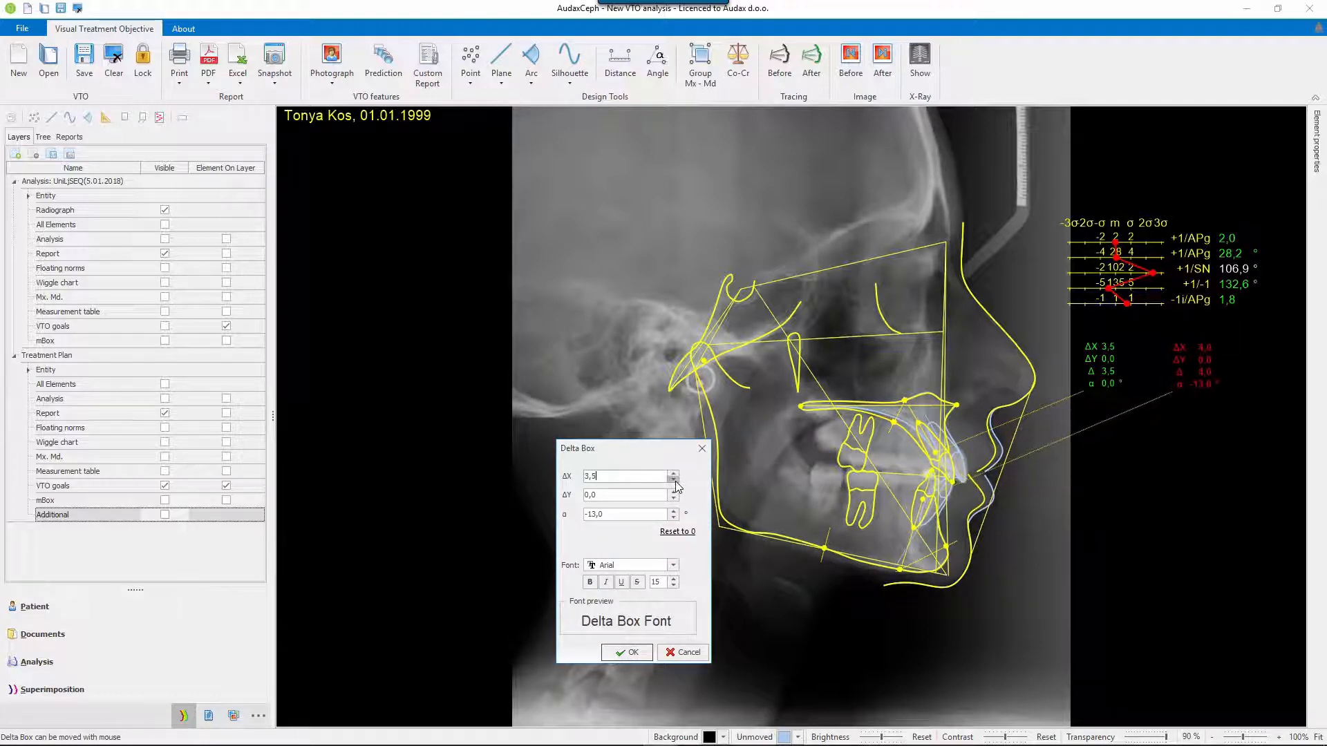
pyautogui.click(674, 480)
pyautogui.click(674, 480)
pyautogui.click(674, 480)
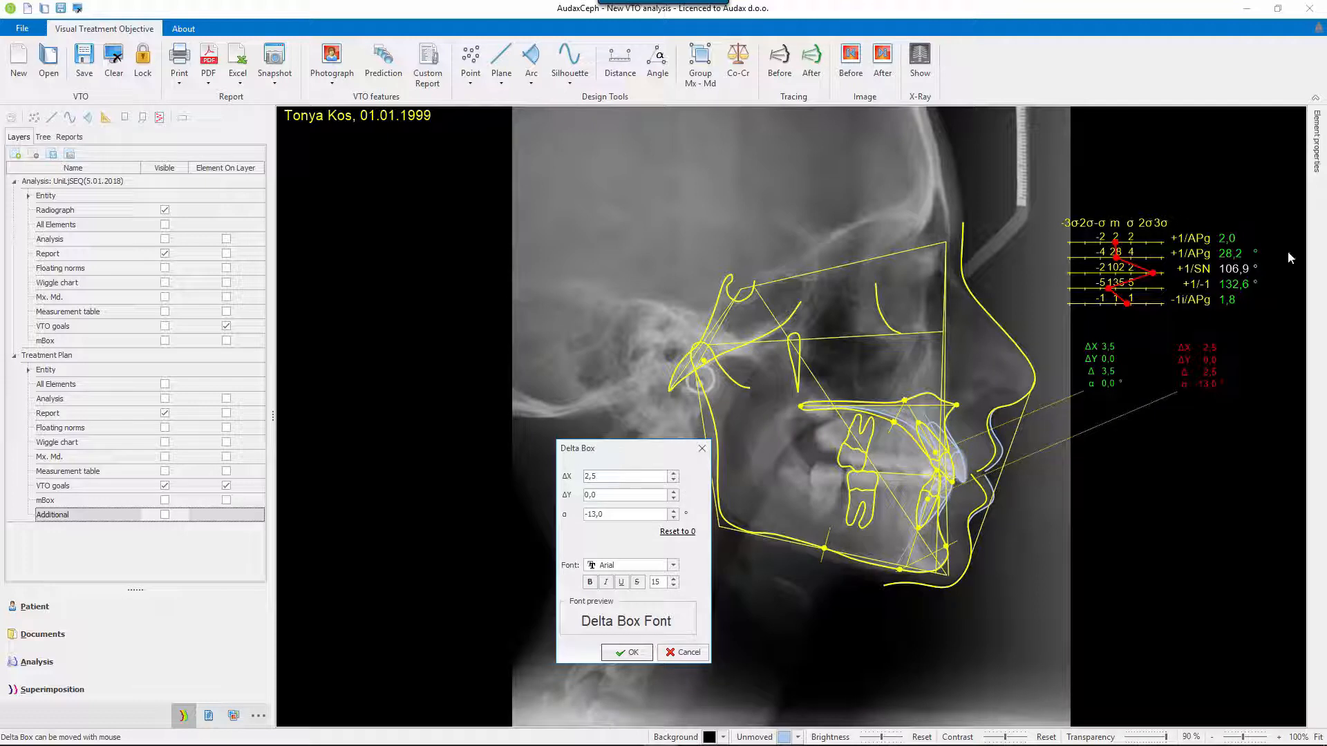
pyautogui.click(622, 652)
# Step: Set ΔX to 3,0 and the angle α to 3,0° in the upper incisor's Delta Box
pyautogui.doubleClick(1103, 360)
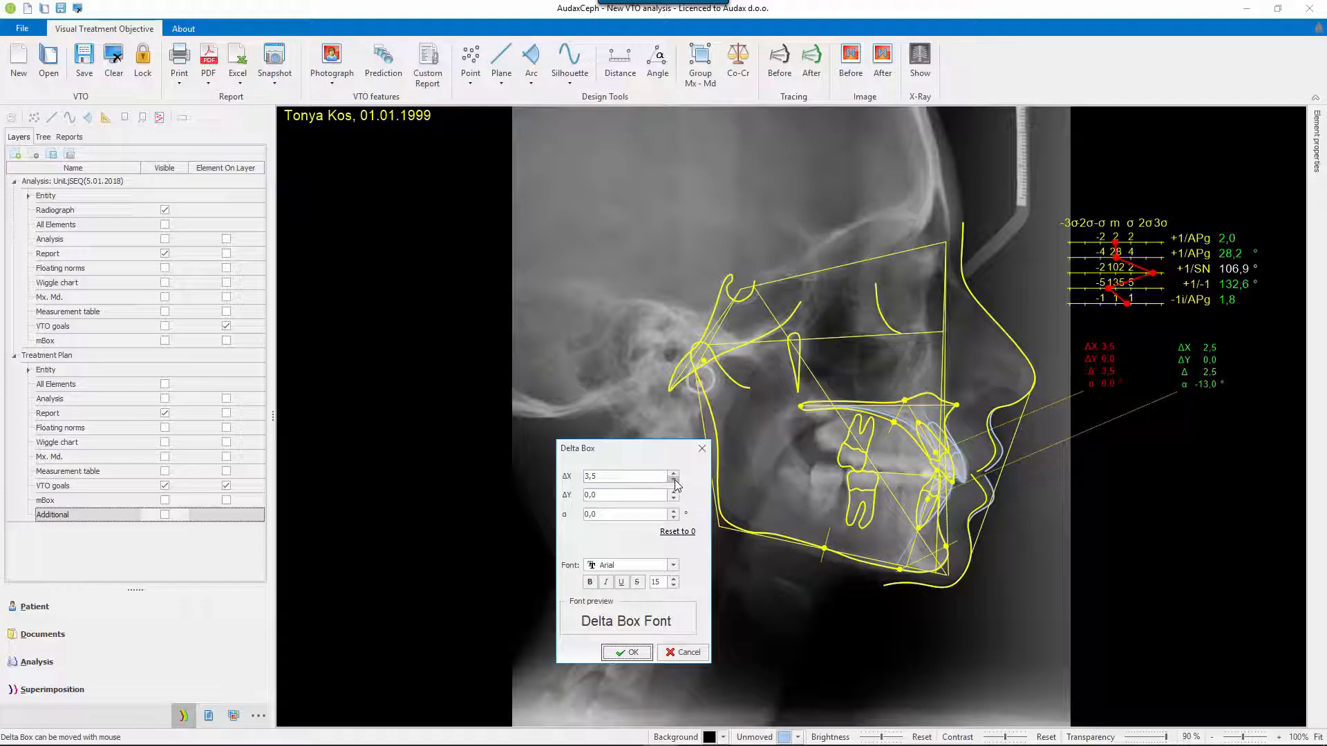
pyautogui.click(674, 480)
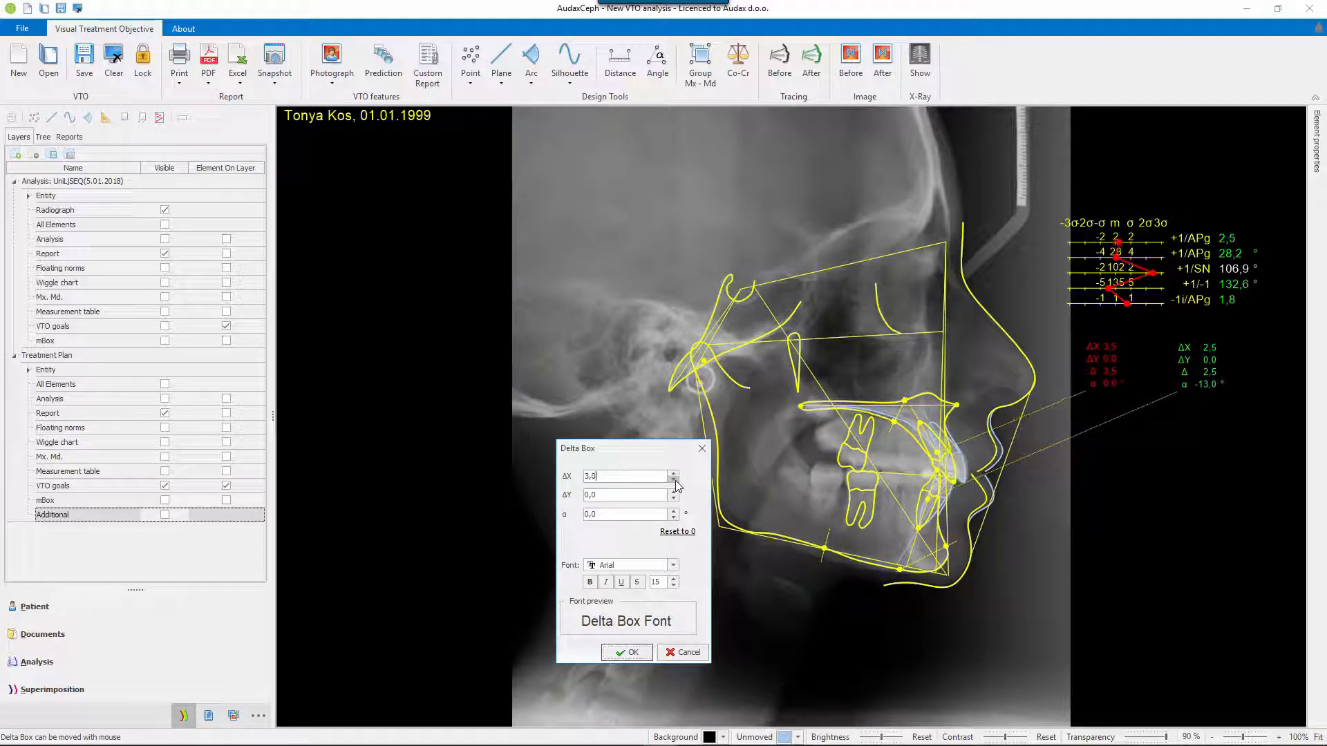
pyautogui.click(674, 481)
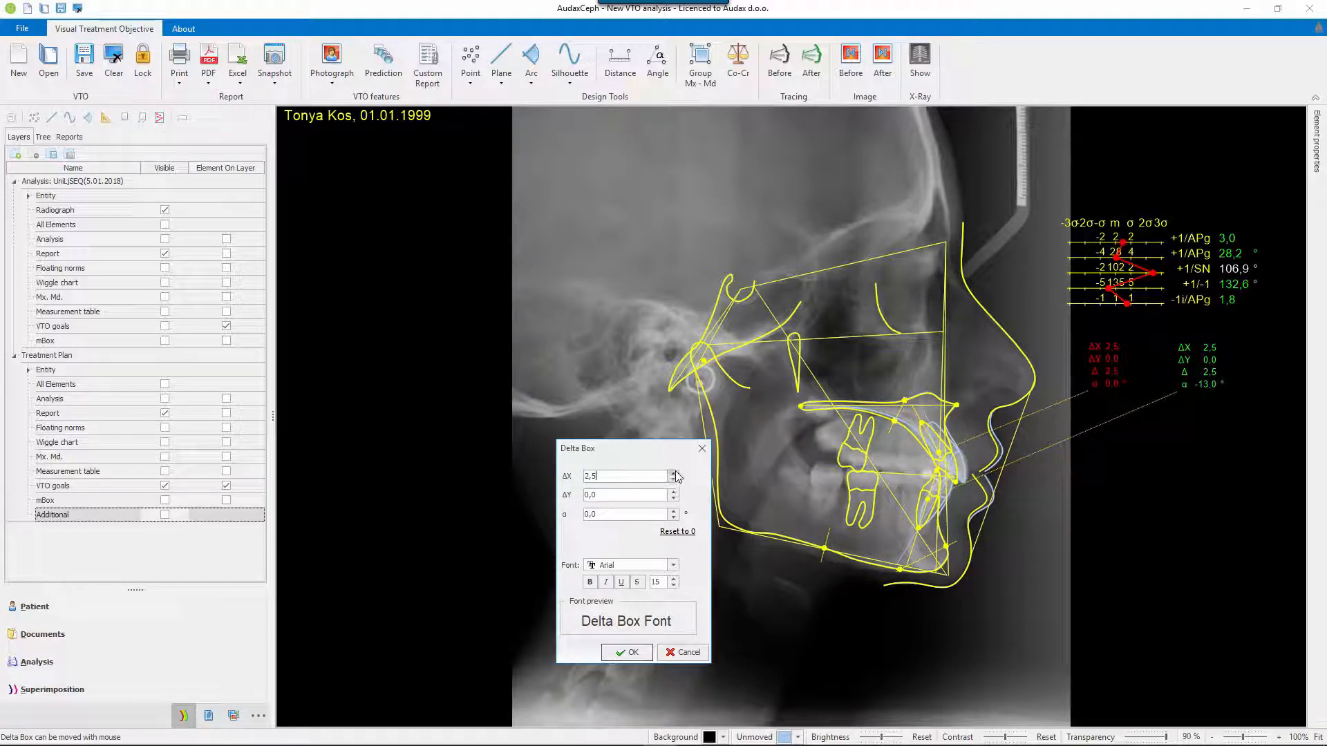
pyautogui.click(674, 474)
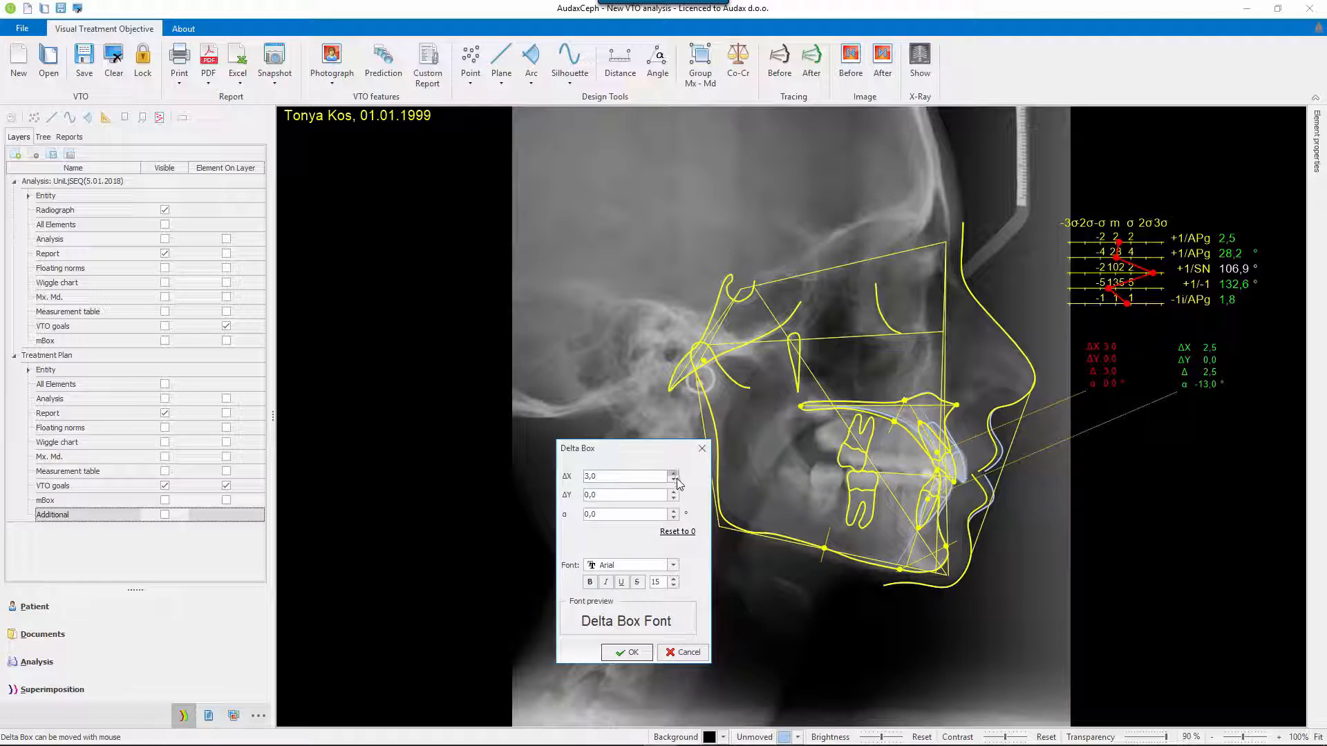
pyautogui.click(674, 512)
pyautogui.click(674, 512)
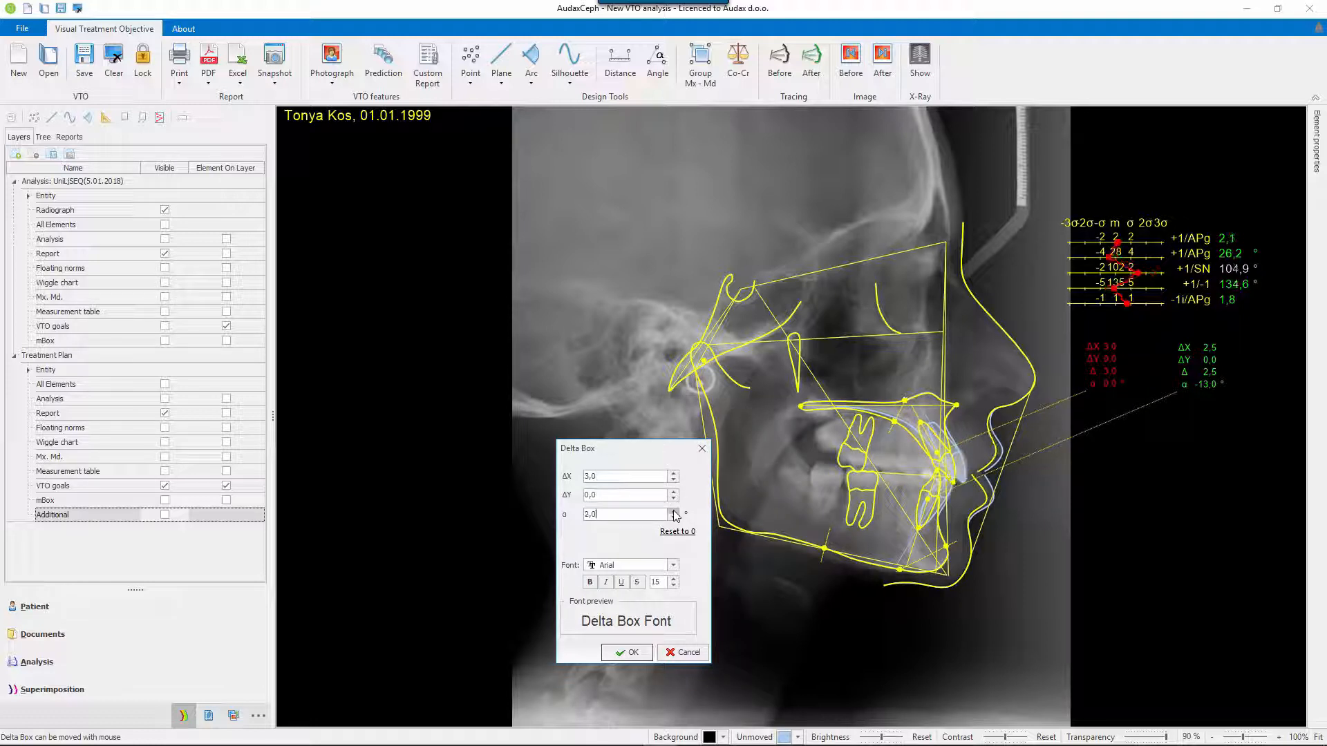
pyautogui.click(674, 511)
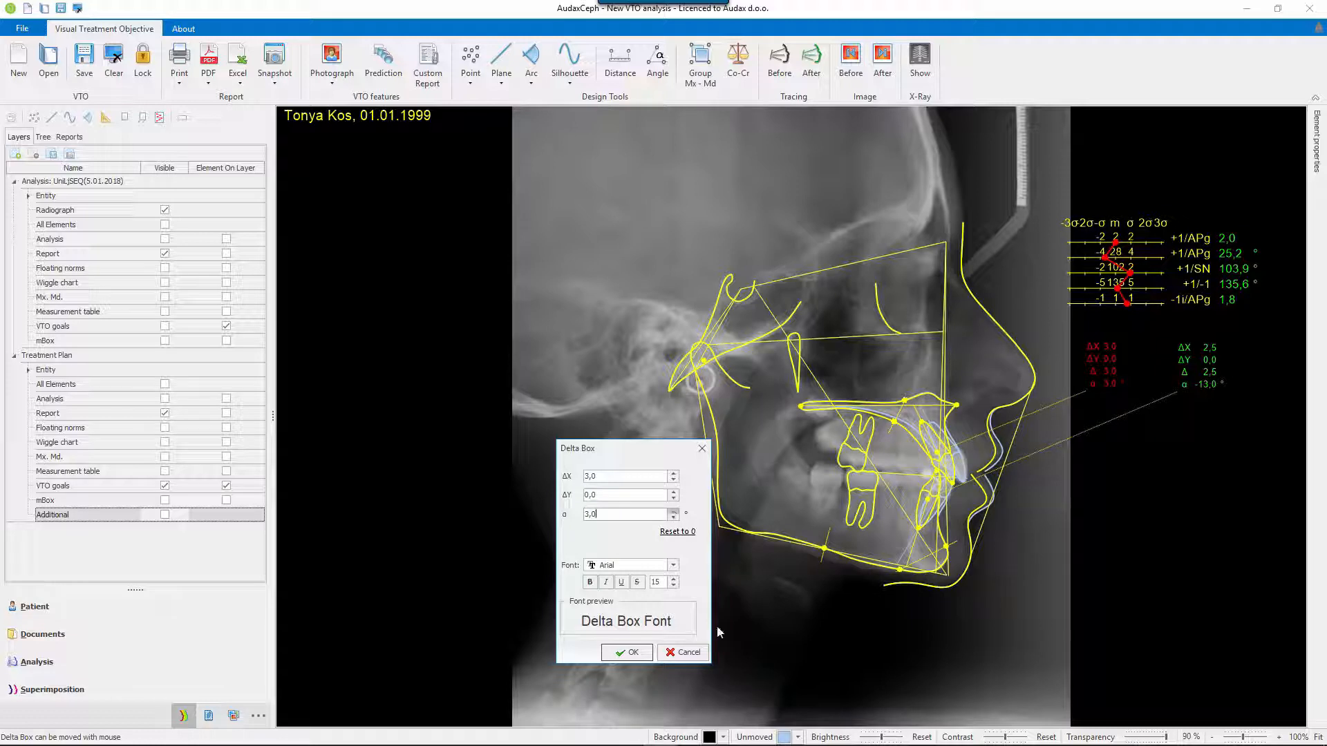
pyautogui.click(626, 653)
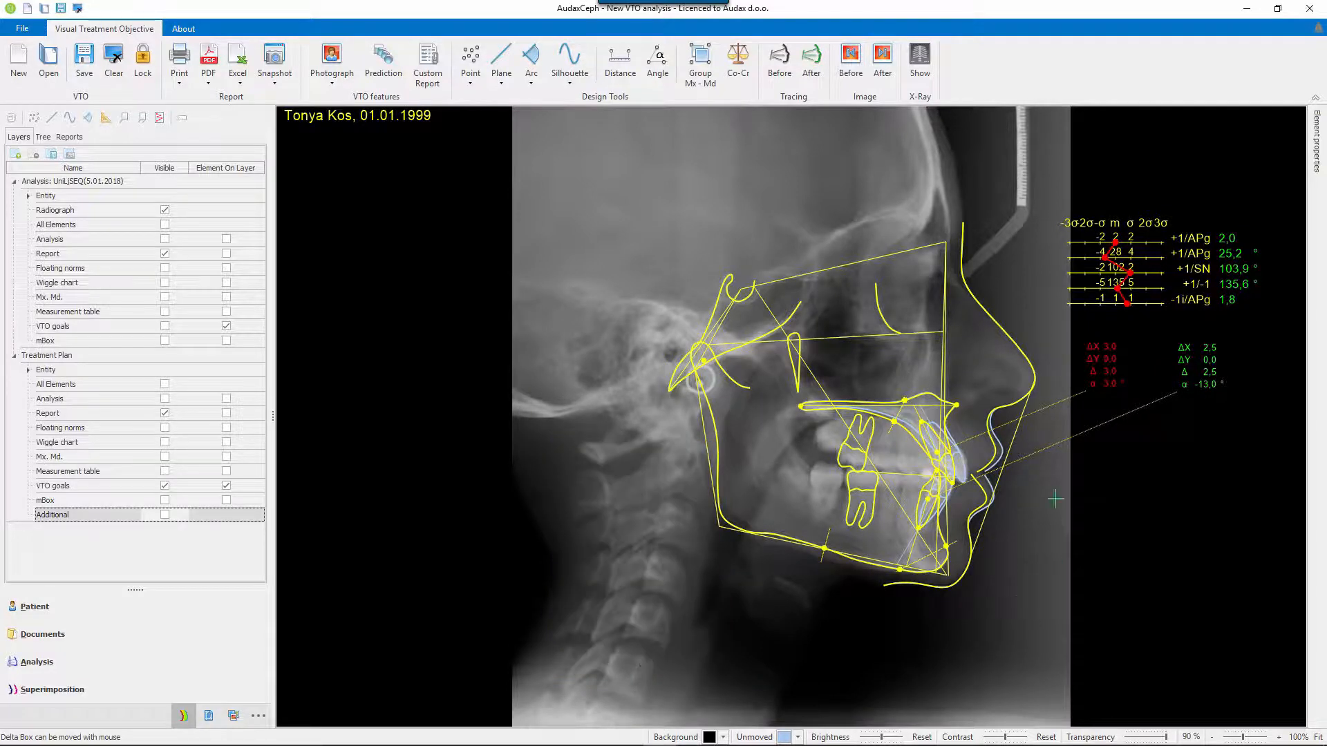
# Step: Set ΔY to -1,5 and ΔX to 1,0 in the lower incisor's Delta Box
pyautogui.click(1120, 293)
pyautogui.click(1133, 329)
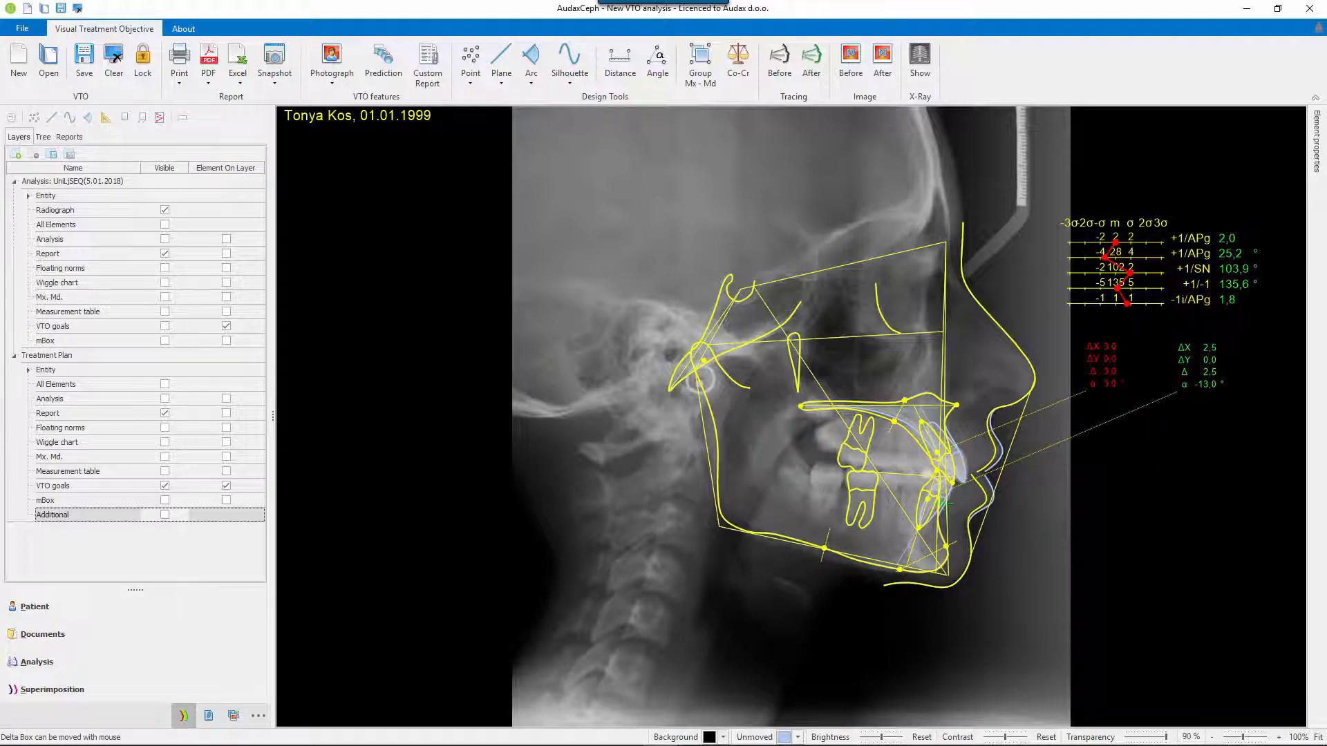
pyautogui.doubleClick(1211, 361)
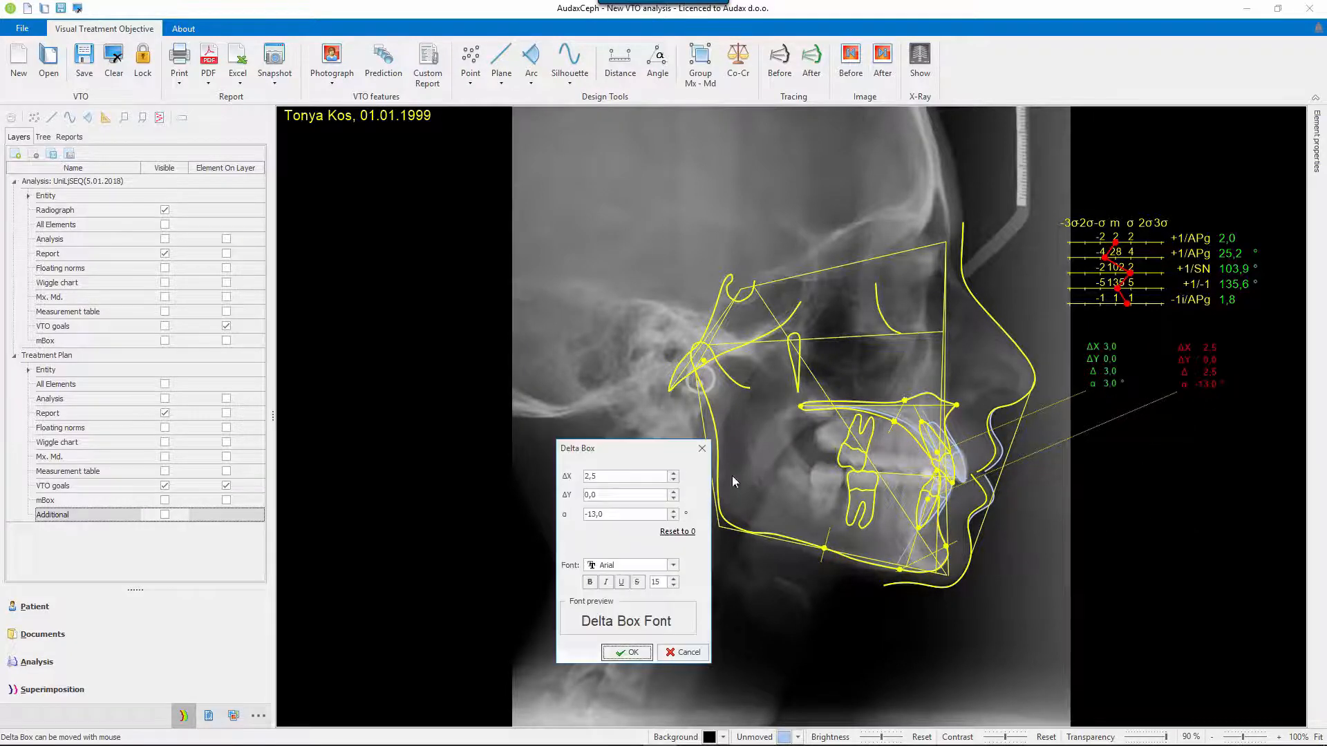
pyautogui.click(674, 498)
pyautogui.click(674, 499)
pyautogui.click(674, 499)
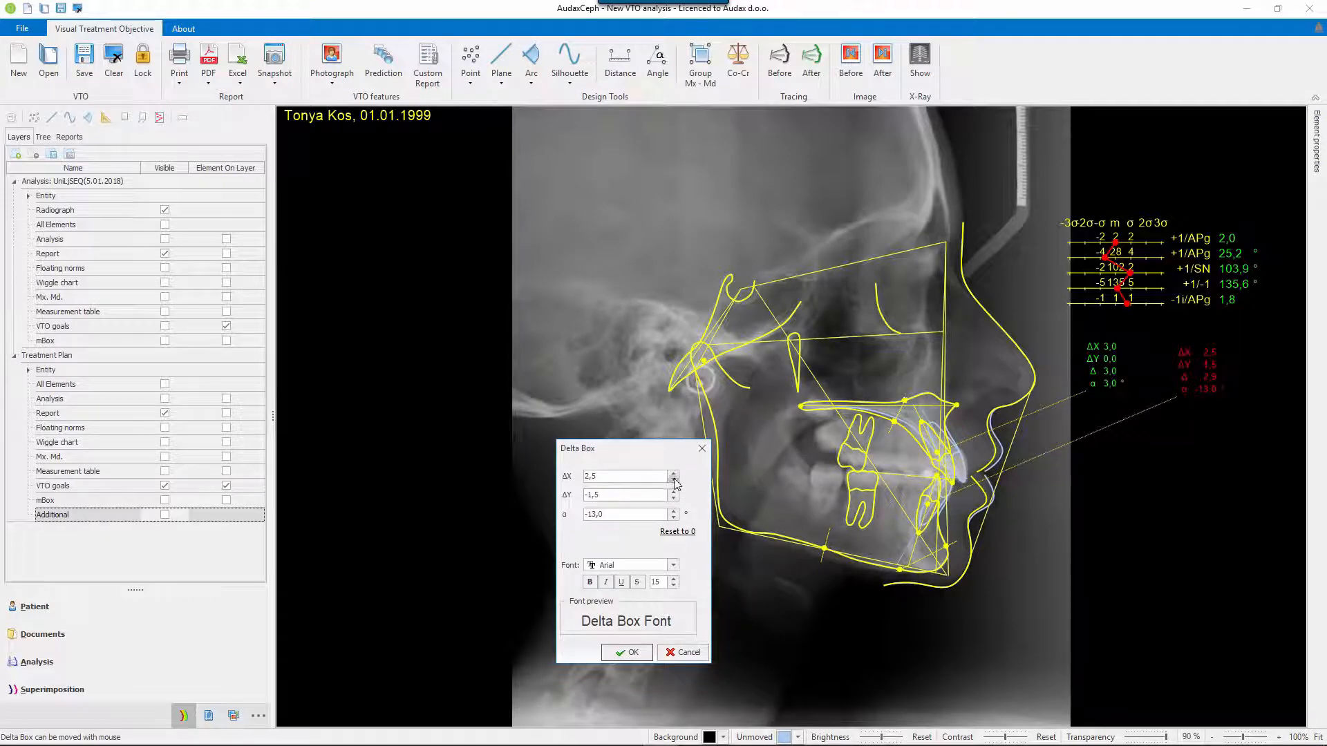
pyautogui.click(674, 475)
pyautogui.click(674, 481)
pyautogui.click(674, 481)
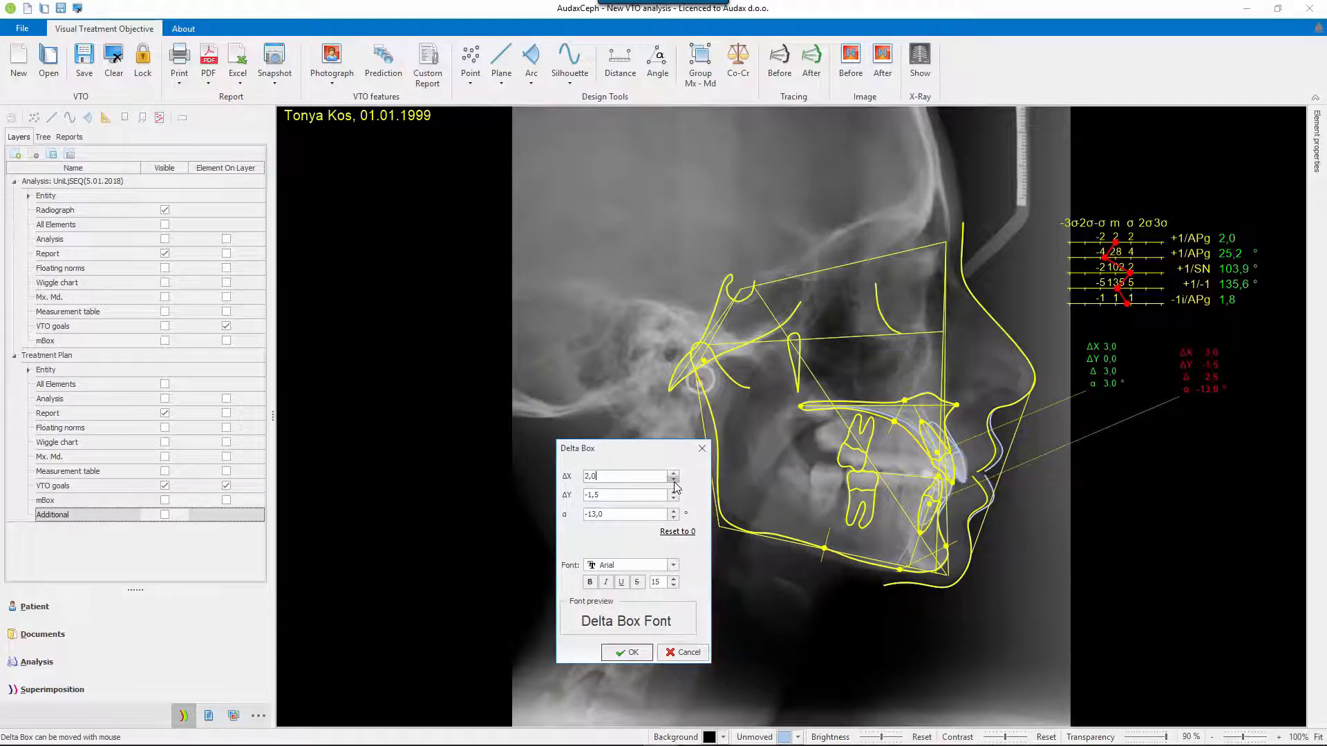
pyautogui.click(674, 481)
pyautogui.click(674, 481)
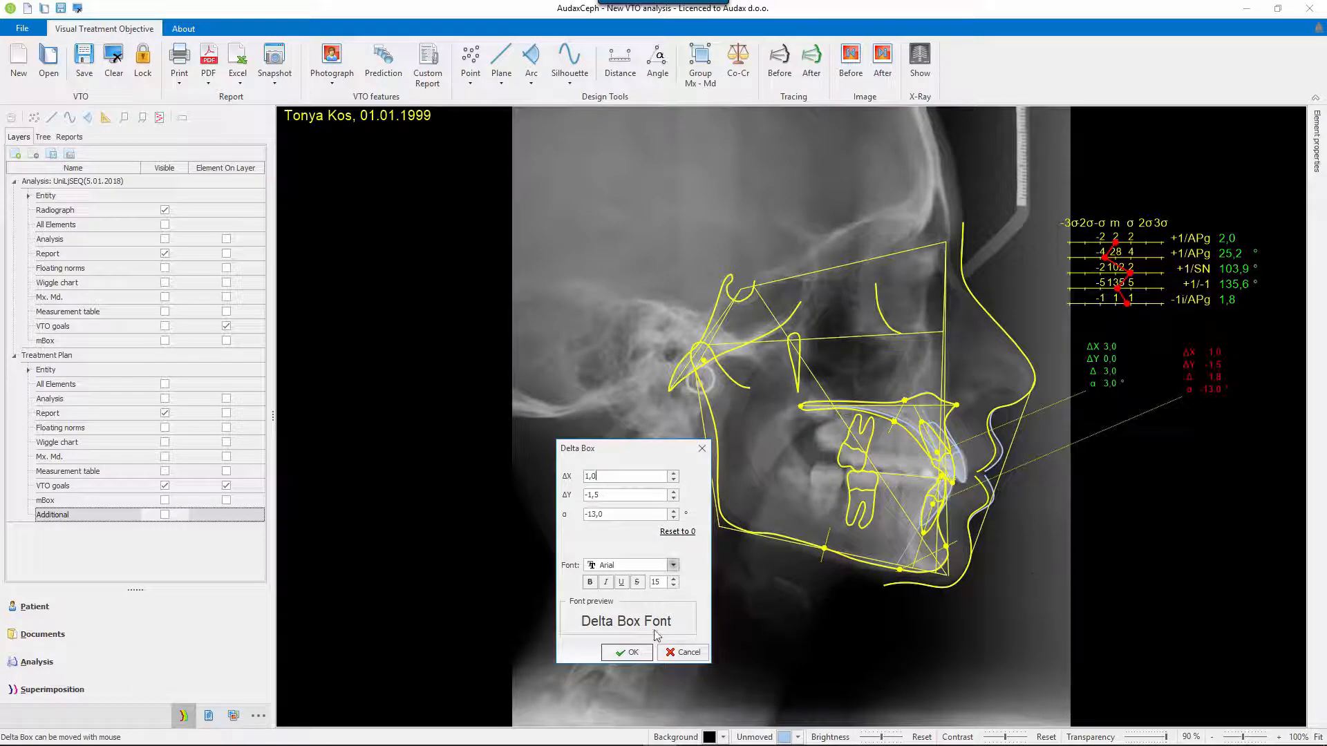
pyautogui.click(627, 652)
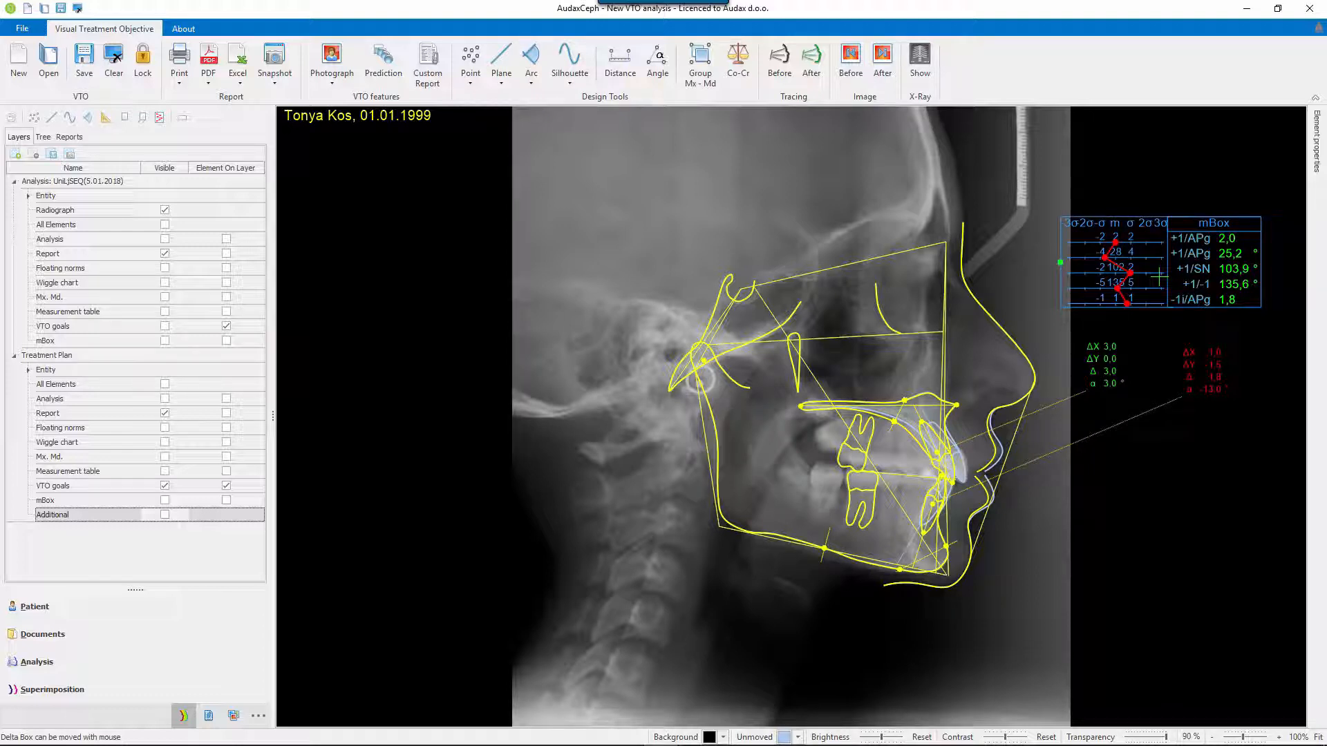
# Step: Move the VTO goals info box onto the skull area of the radiograph and stack the Delta Boxes beside the lips
pyautogui.moveTo(1181, 271); pyautogui.dragTo(695, 198)
pyautogui.moveTo(1108, 364); pyautogui.dragTo(1038, 515)
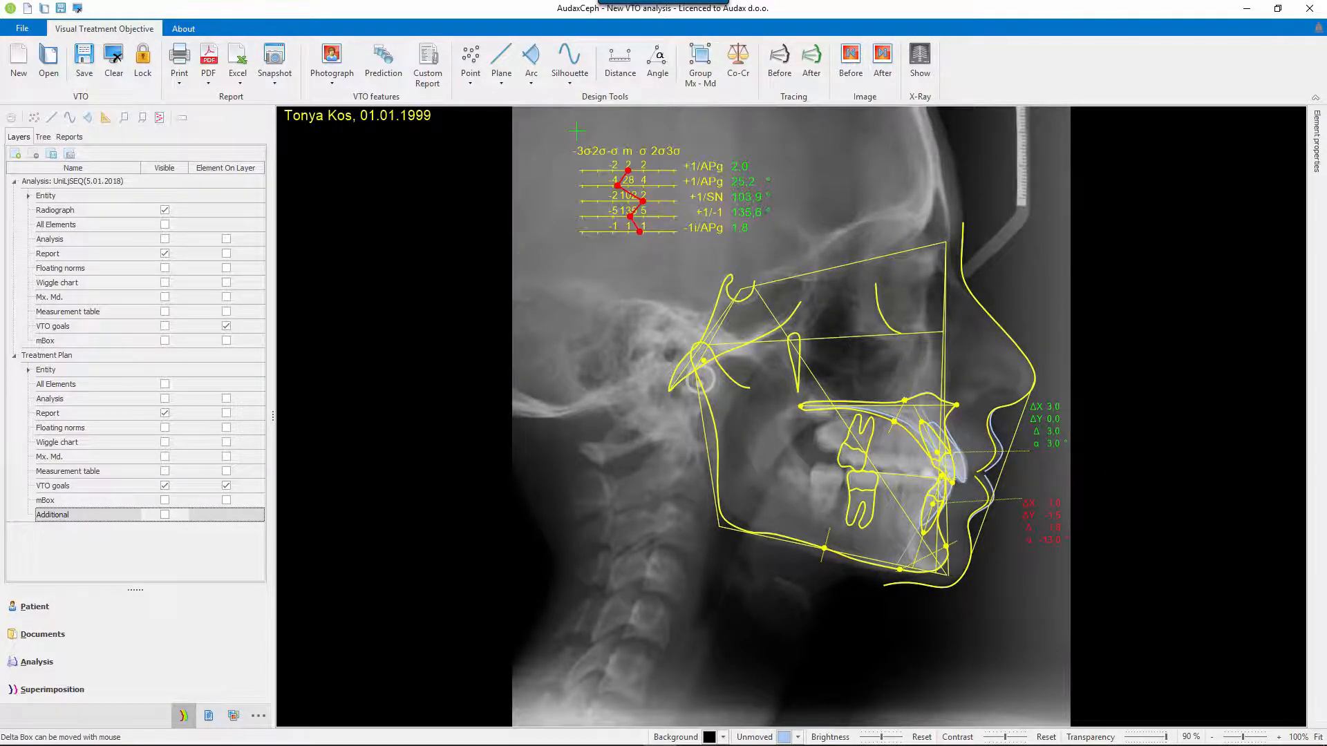
# Step: Create a custom report named "my report" from the current view and save the VTO
pyautogui.click(69, 136)
pyautogui.click(14, 154)
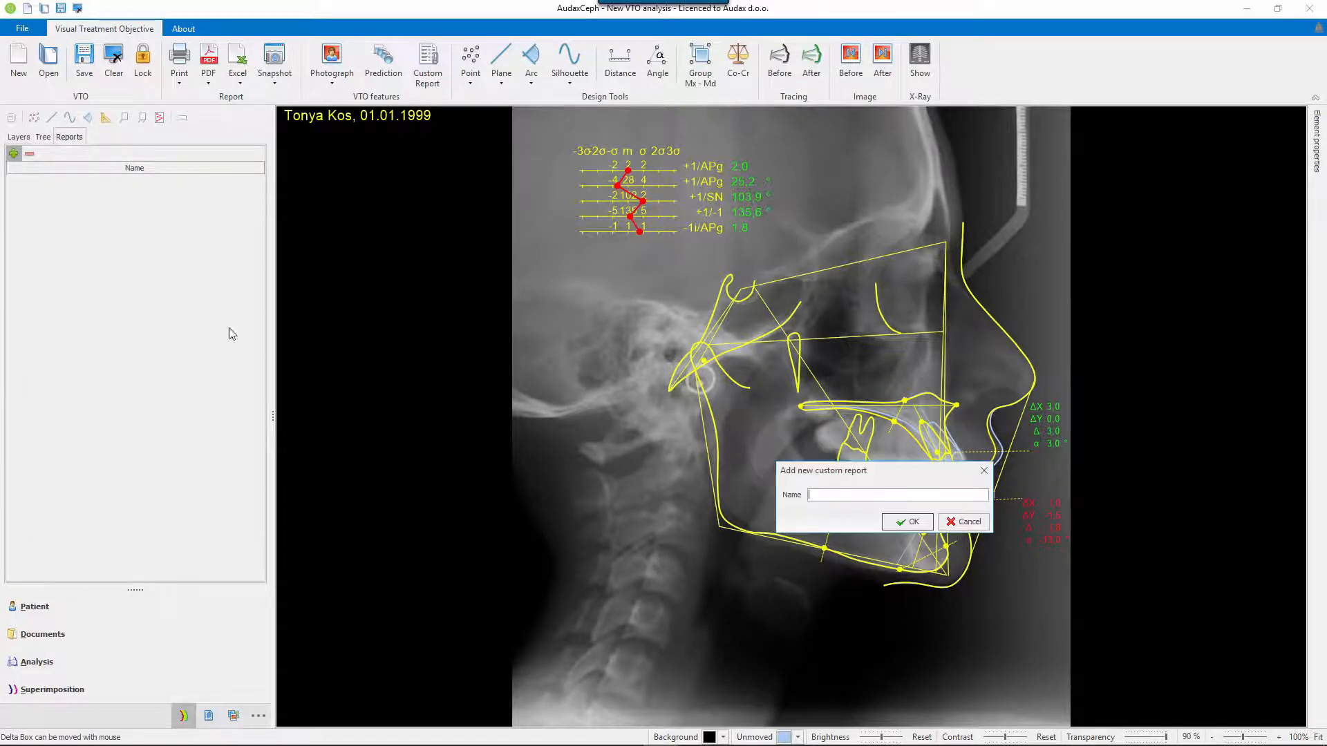
pyautogui.write('my report')
pyautogui.click(899, 523)
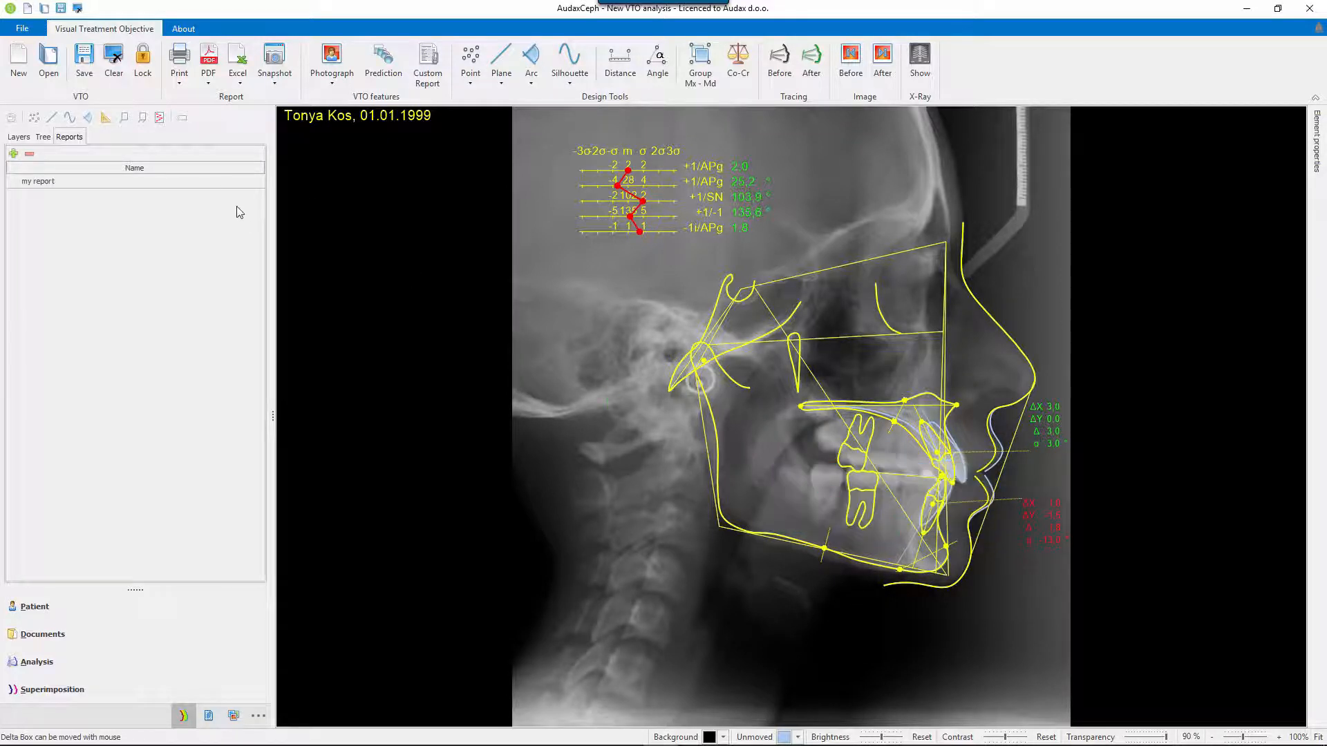
pyautogui.click(95, 58)
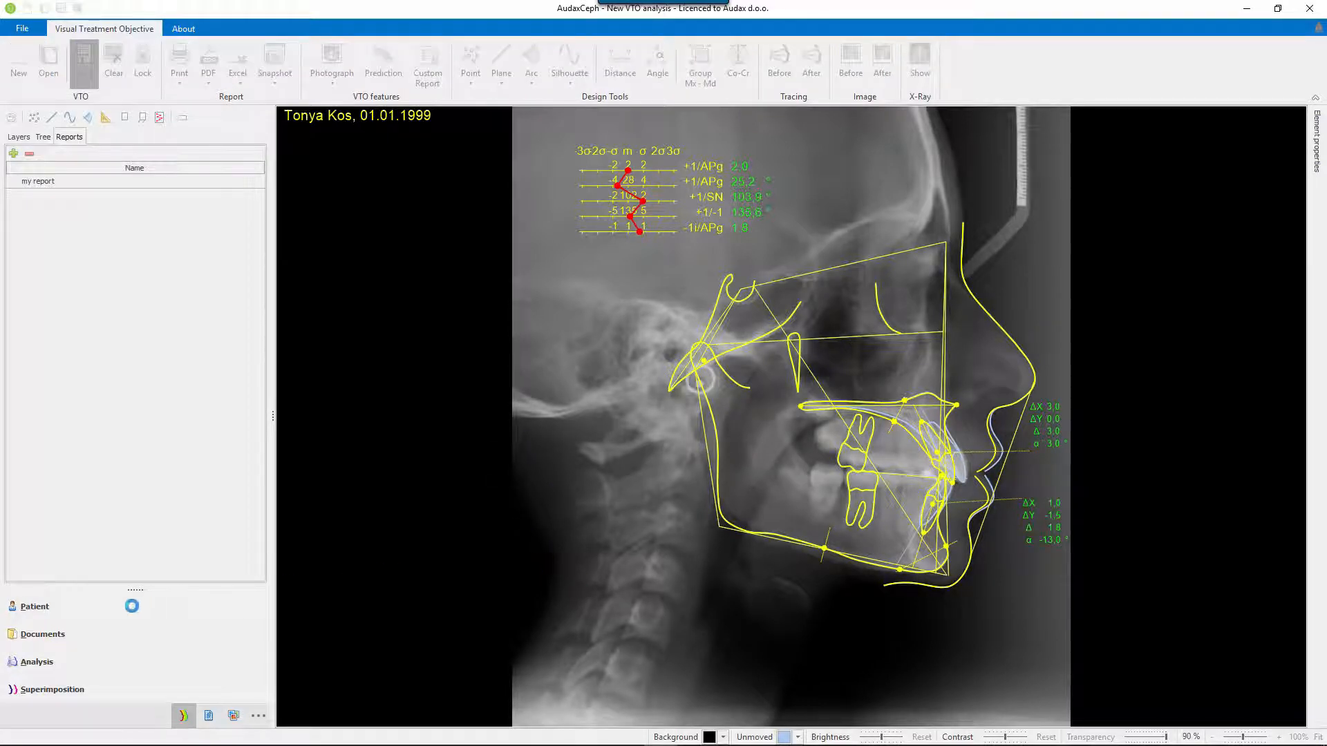
# Step: Open the saved VTO's "my report" from the patient's documents and examine it enlarged
pyautogui.click(48, 634)
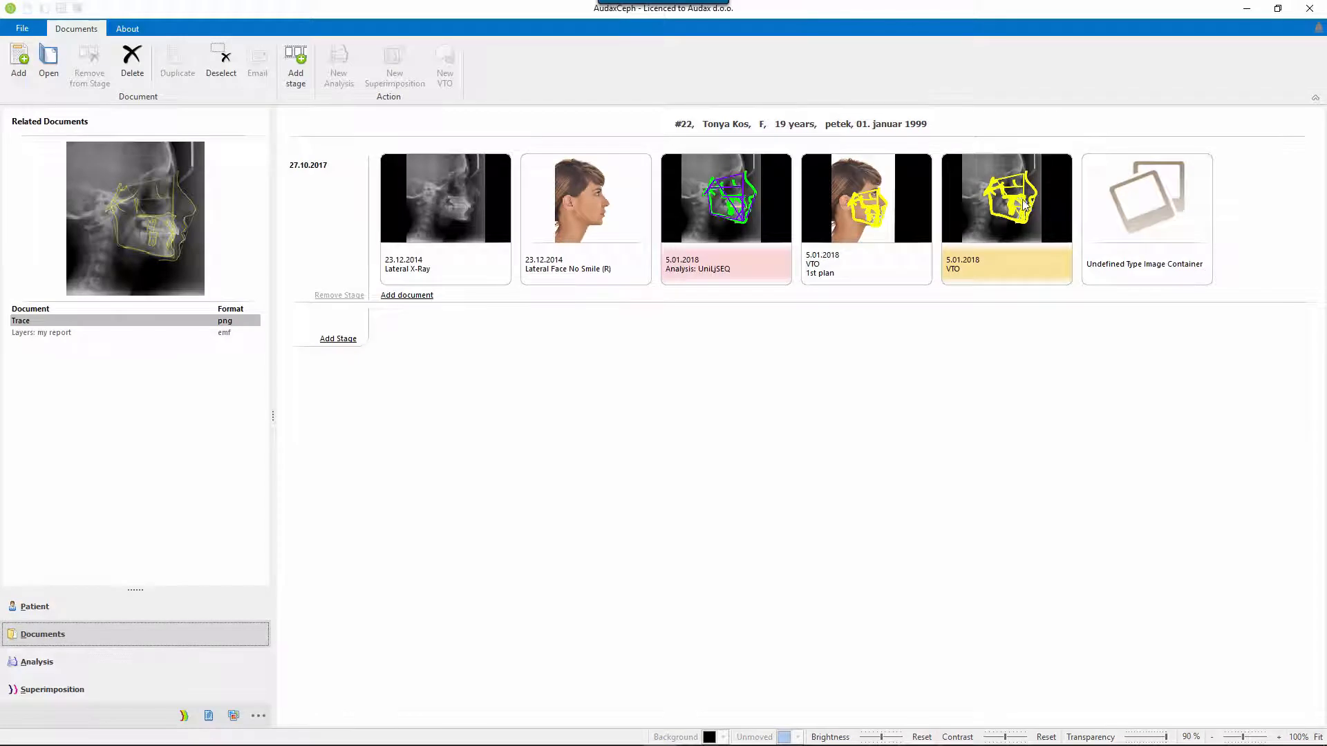
pyautogui.click(68, 335)
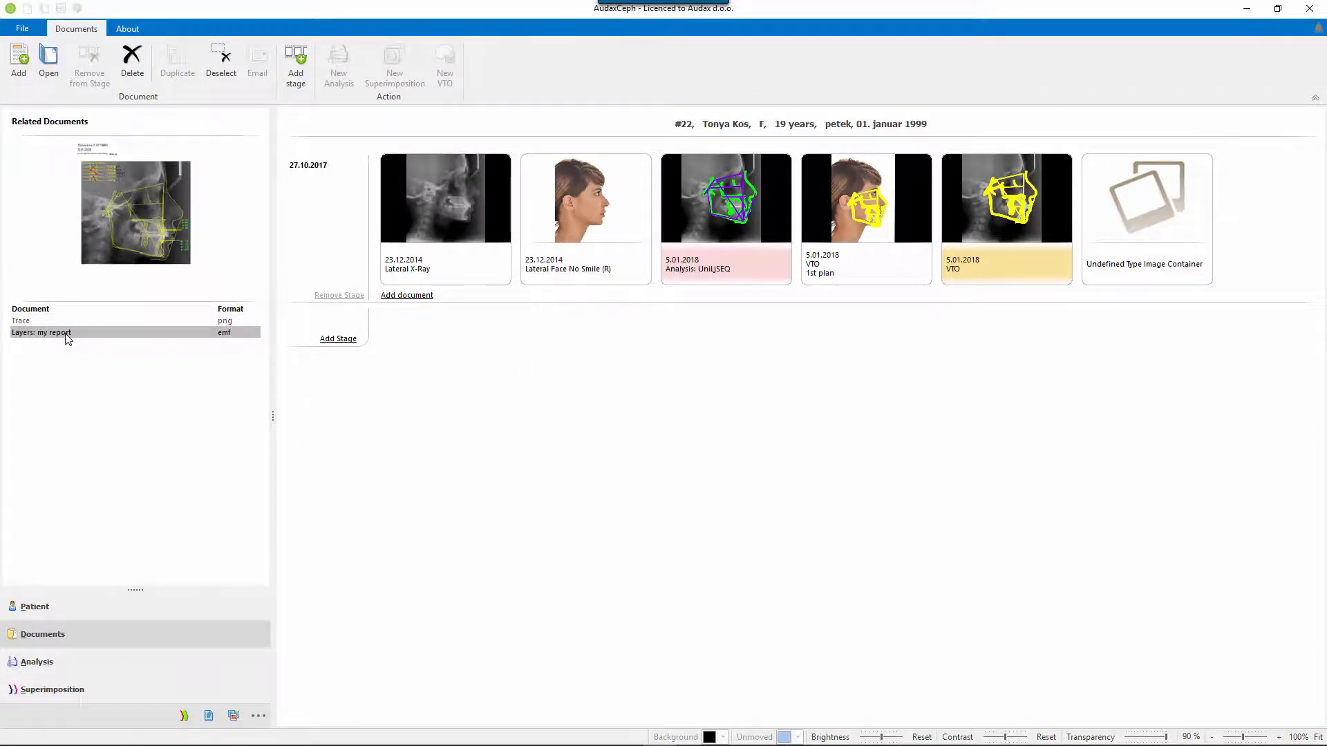
pyautogui.doubleClick(67, 335)
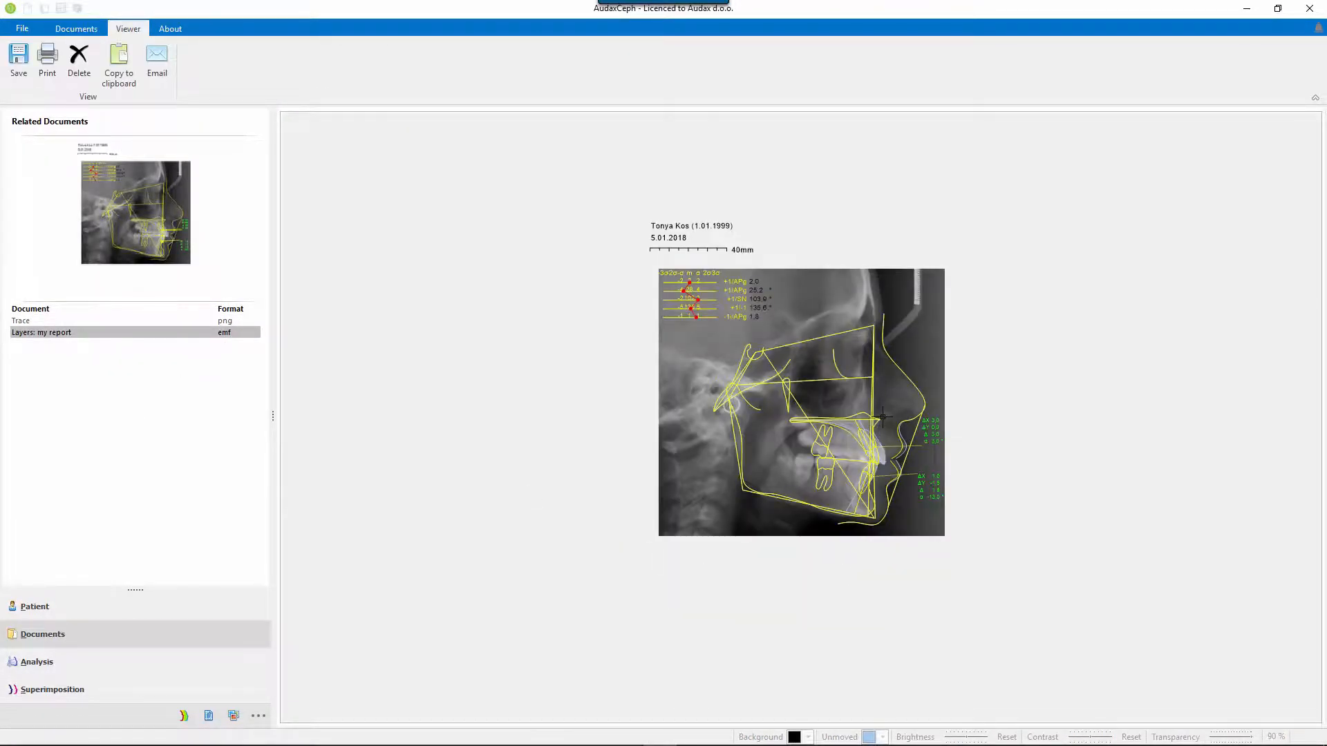
pyautogui.scroll(4, 884, 417)
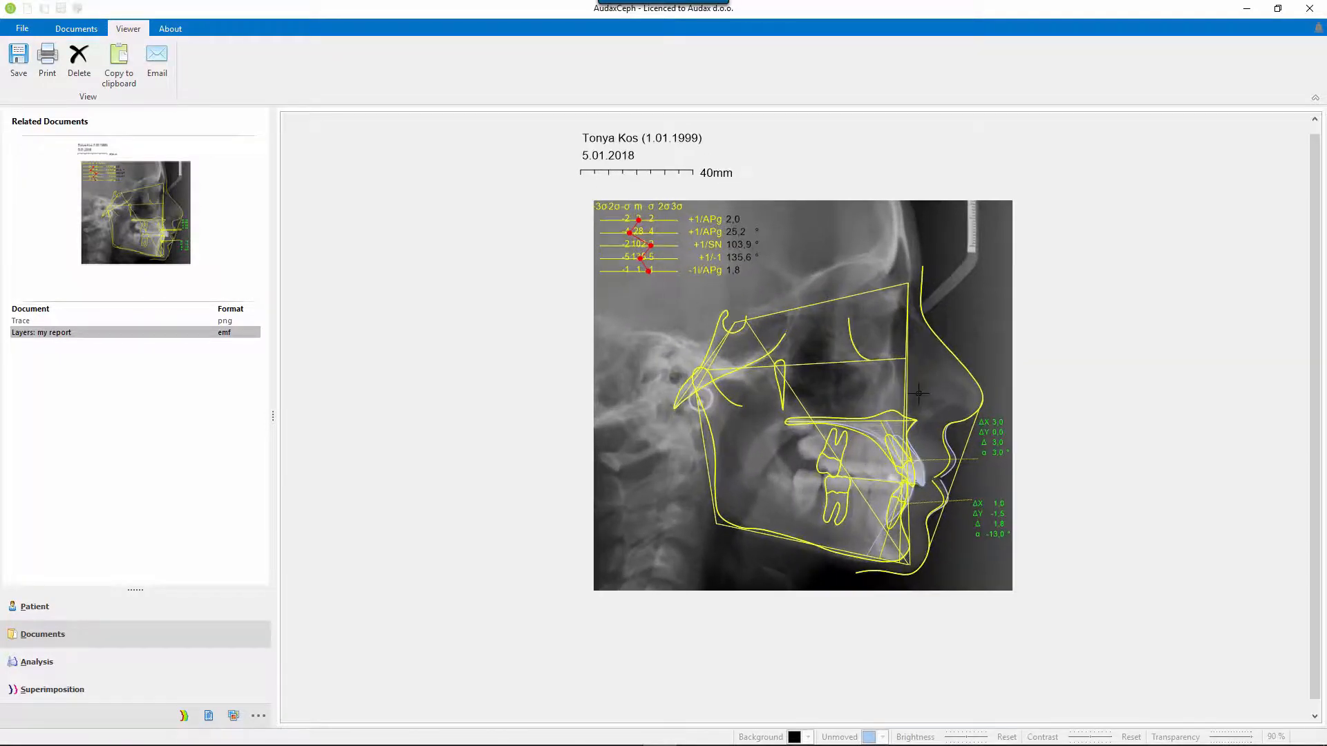
pyautogui.scroll(2, 919, 394)
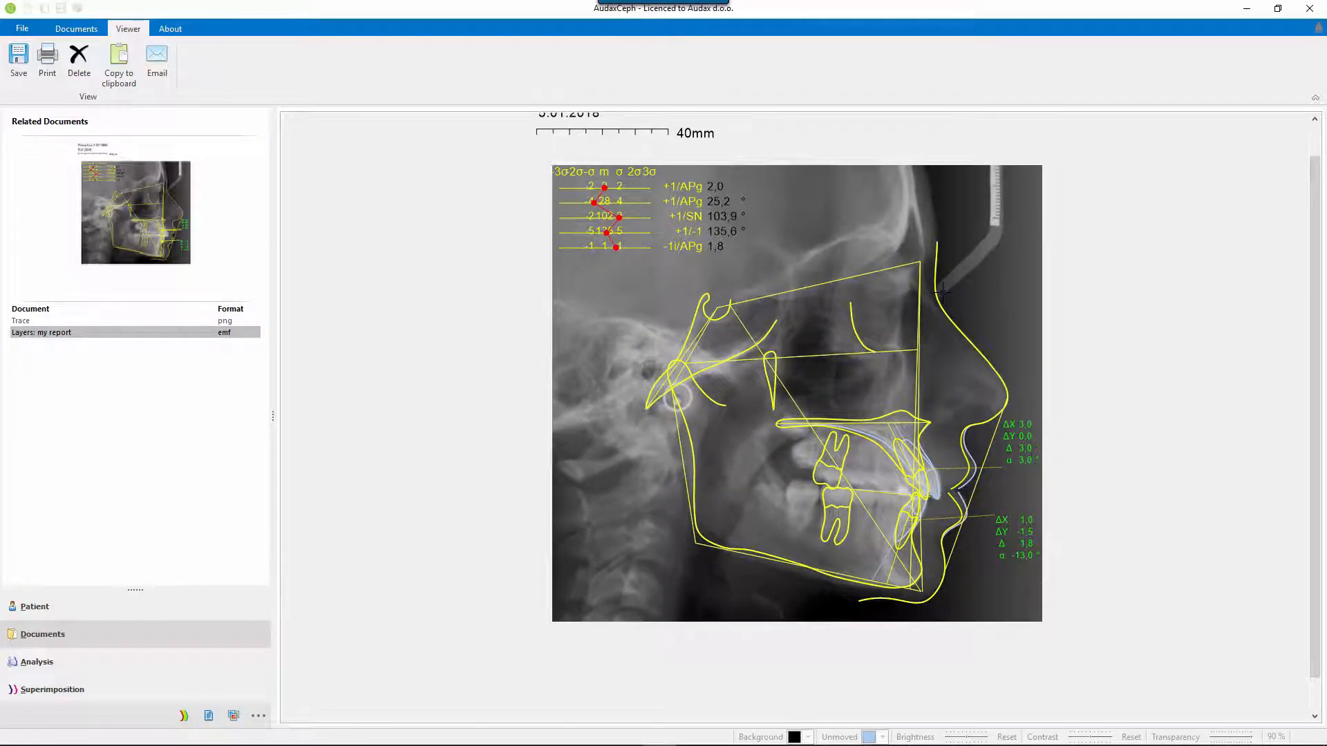
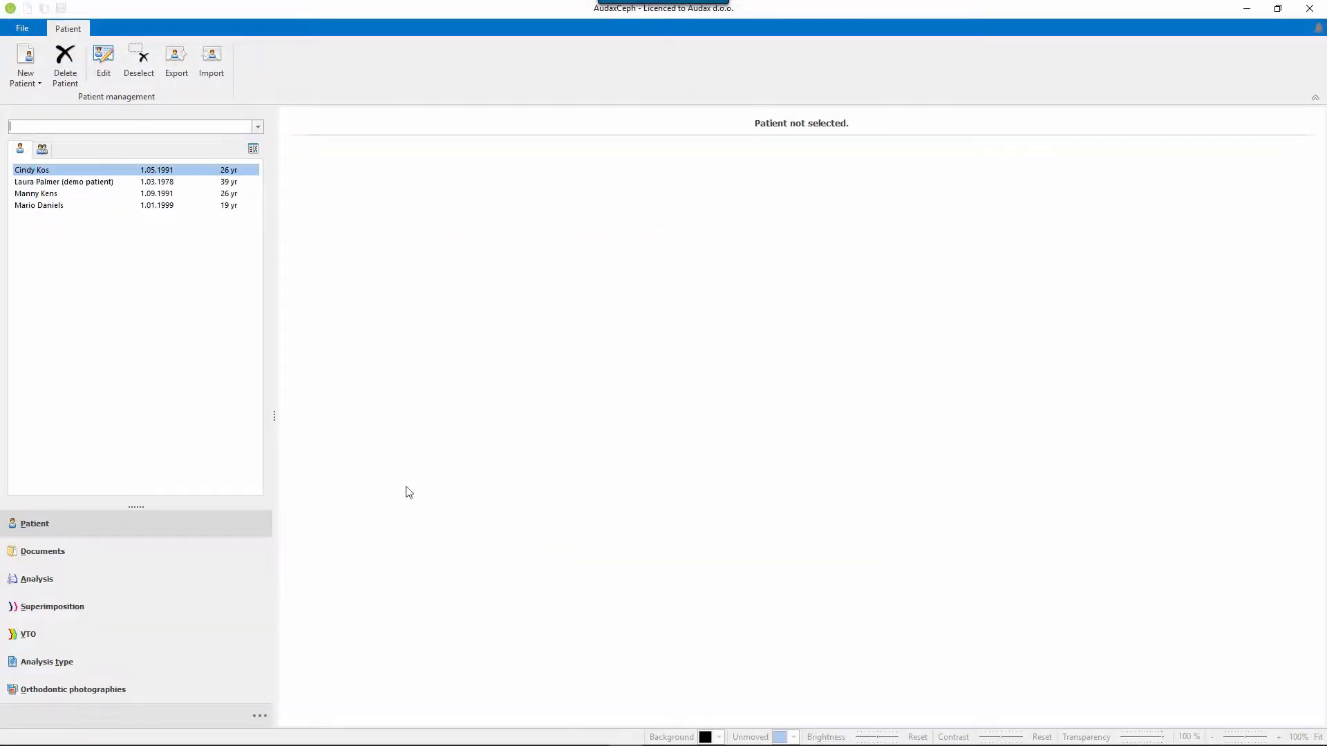
# Step: Select the demo patient and open the Ricketts_Oppermann analysis dated 7.09.2017
pyautogui.click(88, 187)
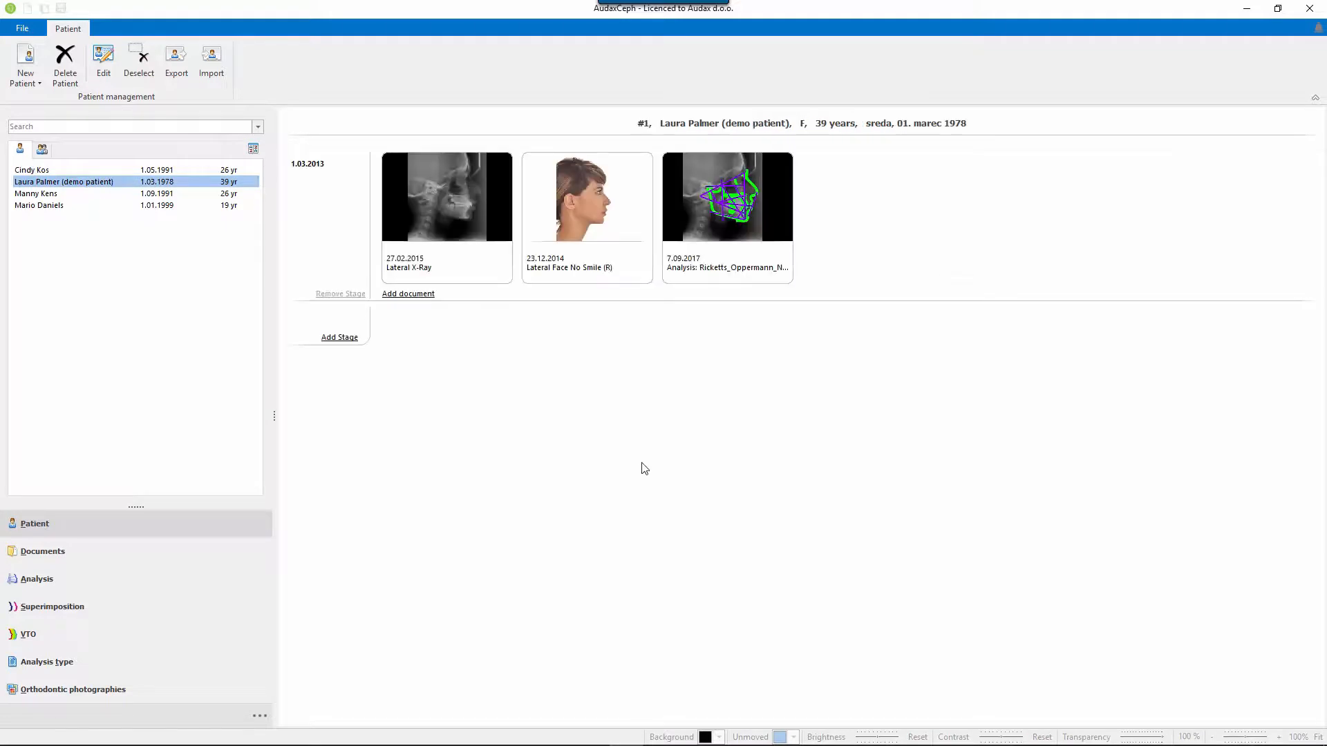
pyautogui.doubleClick(744, 213)
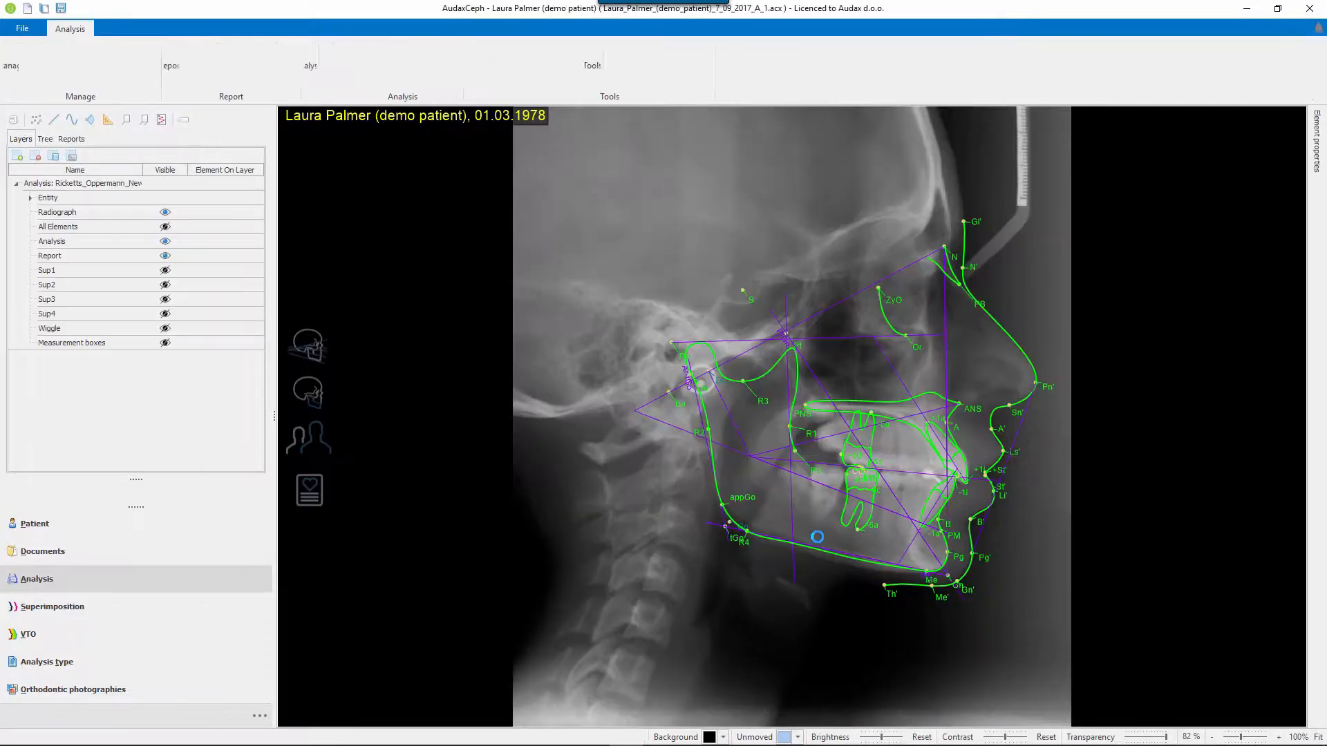
# Step: Try fitting the upper soft-tissue profile to the radiograph between its points
pyautogui.click(1023, 360)
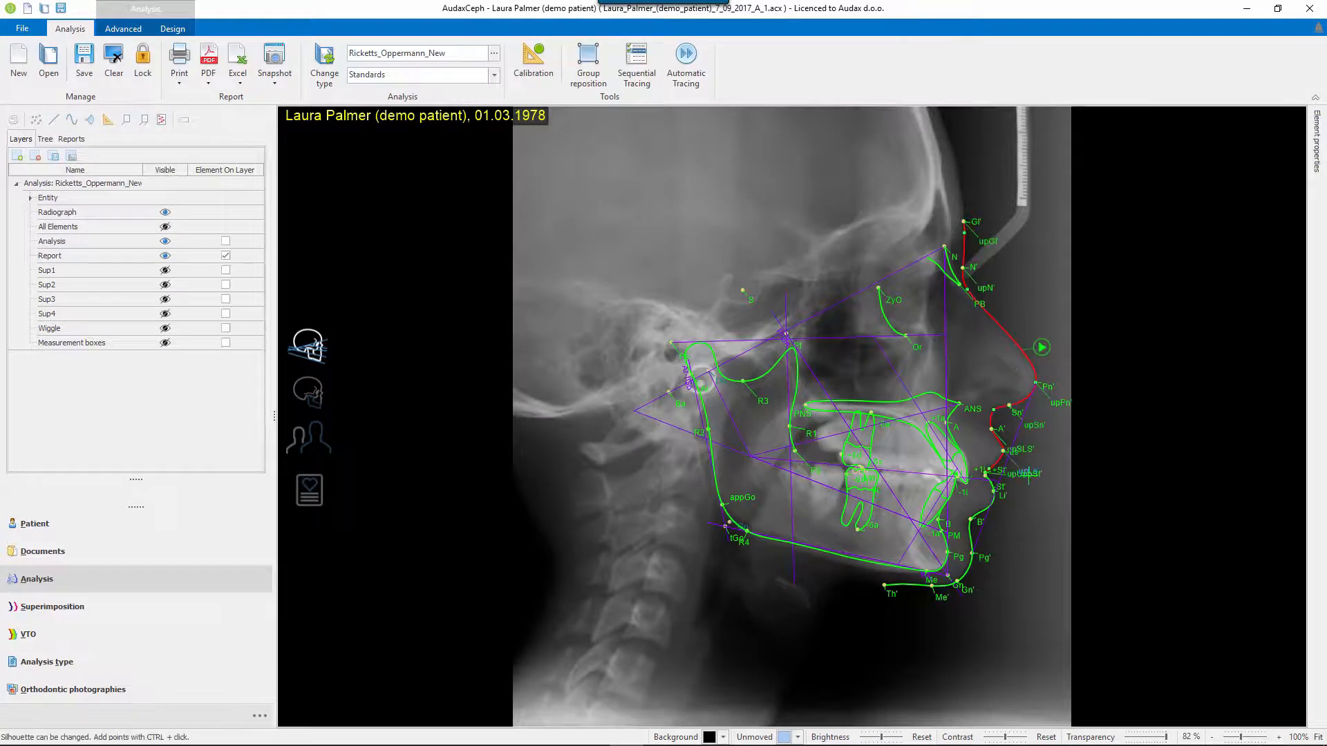
pyautogui.click(1041, 348)
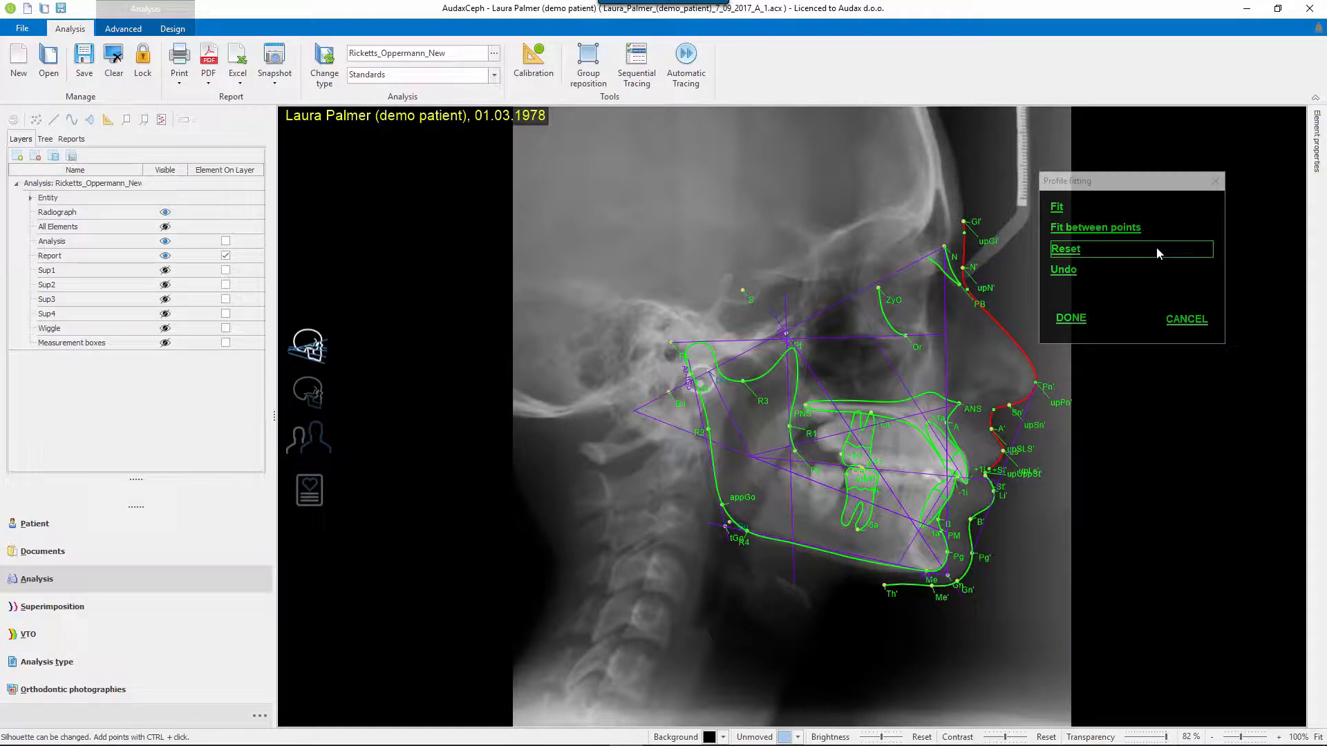
pyautogui.click(1121, 235)
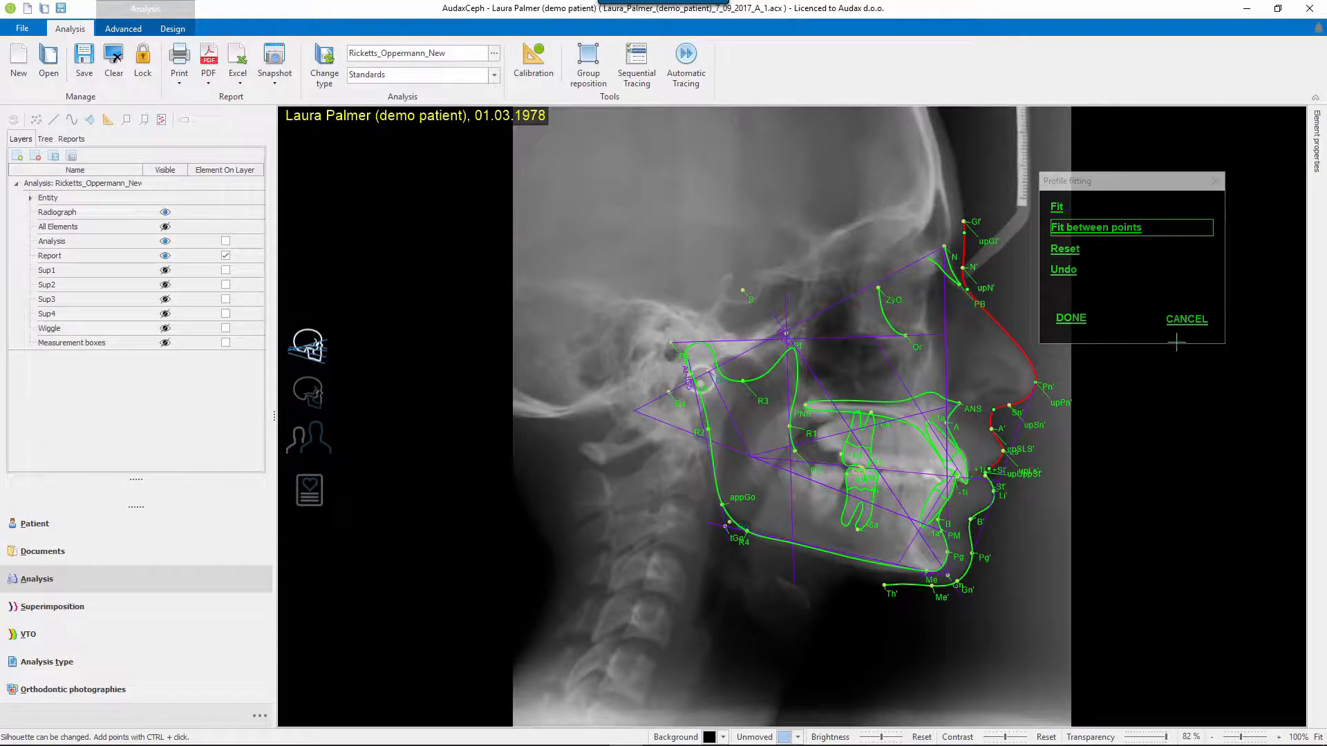
pyautogui.click(1187, 320)
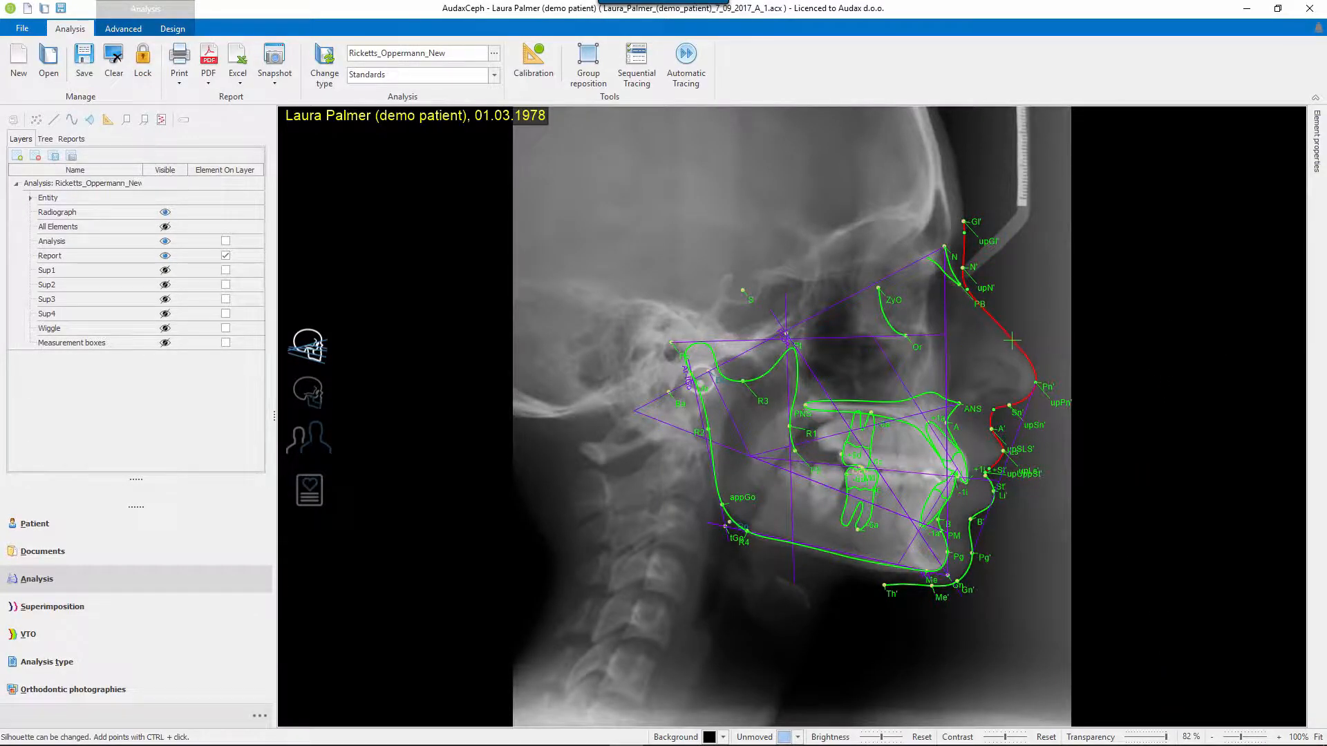
# Step: Pull the nose-bridge point of the upper profile far off the face, refit the profile between its points and accept the fit
pyautogui.moveTo(1008, 336); pyautogui.dragTo(1188, 271)
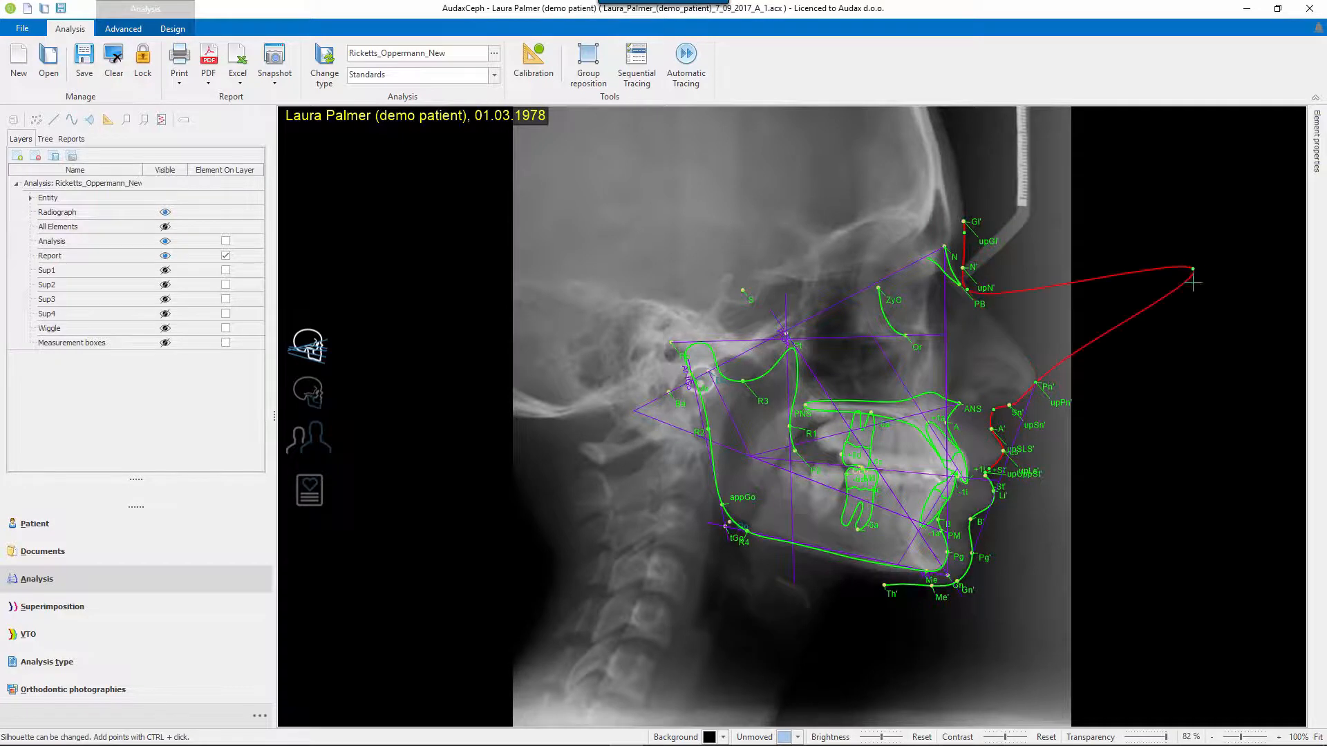
pyautogui.click(1222, 380)
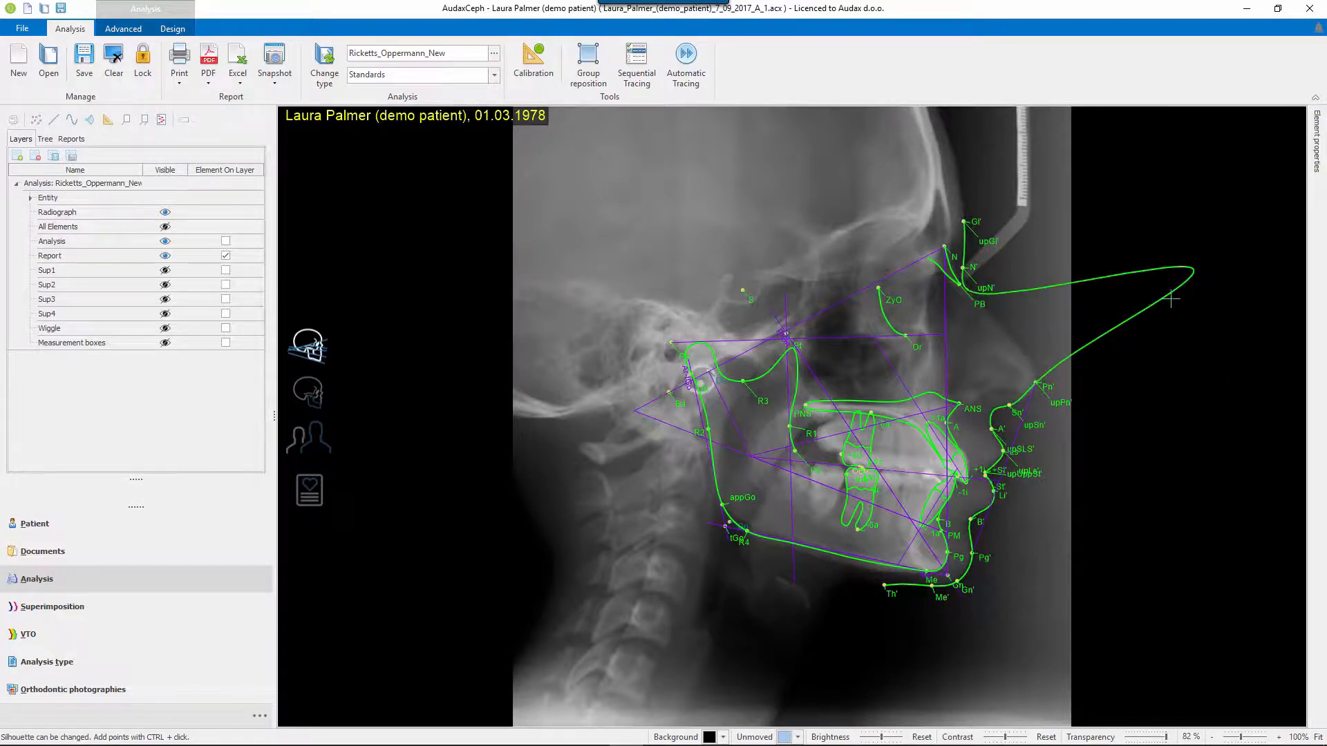
pyautogui.click(1172, 296)
pyautogui.click(1189, 291)
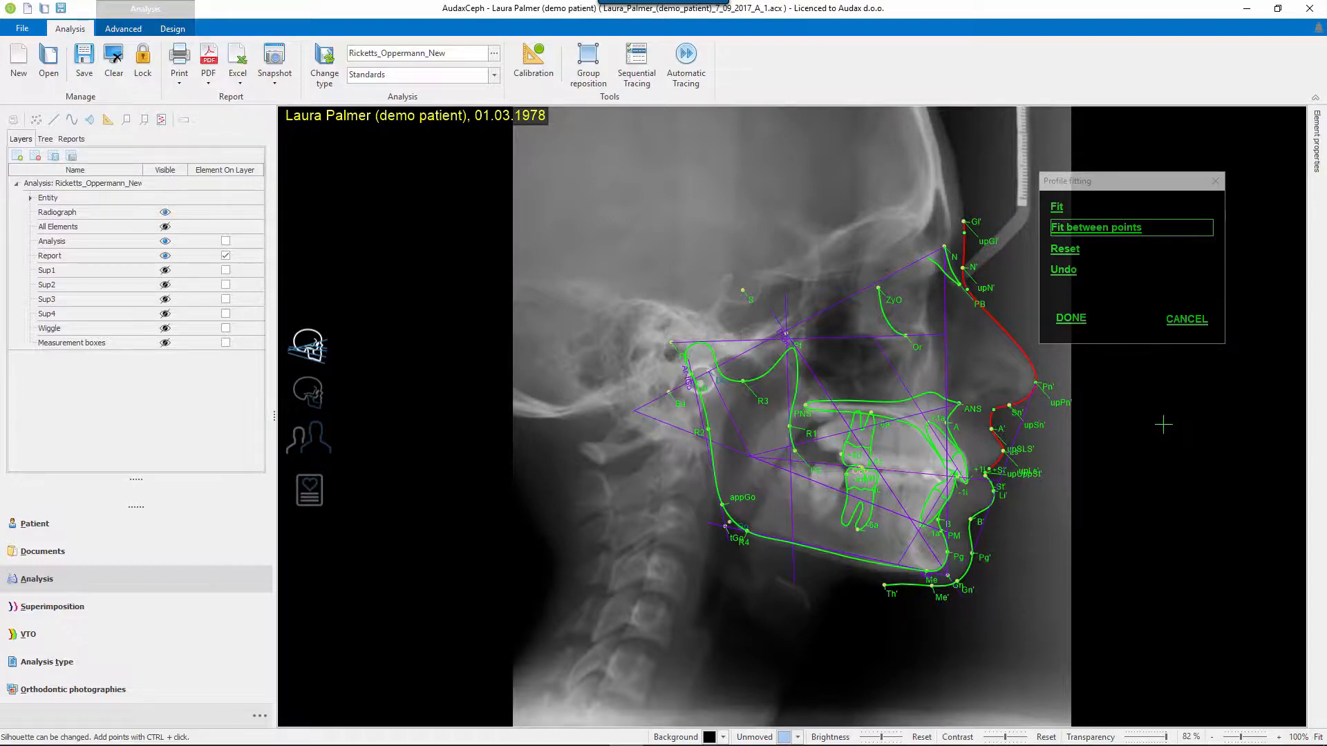
pyautogui.click(1069, 318)
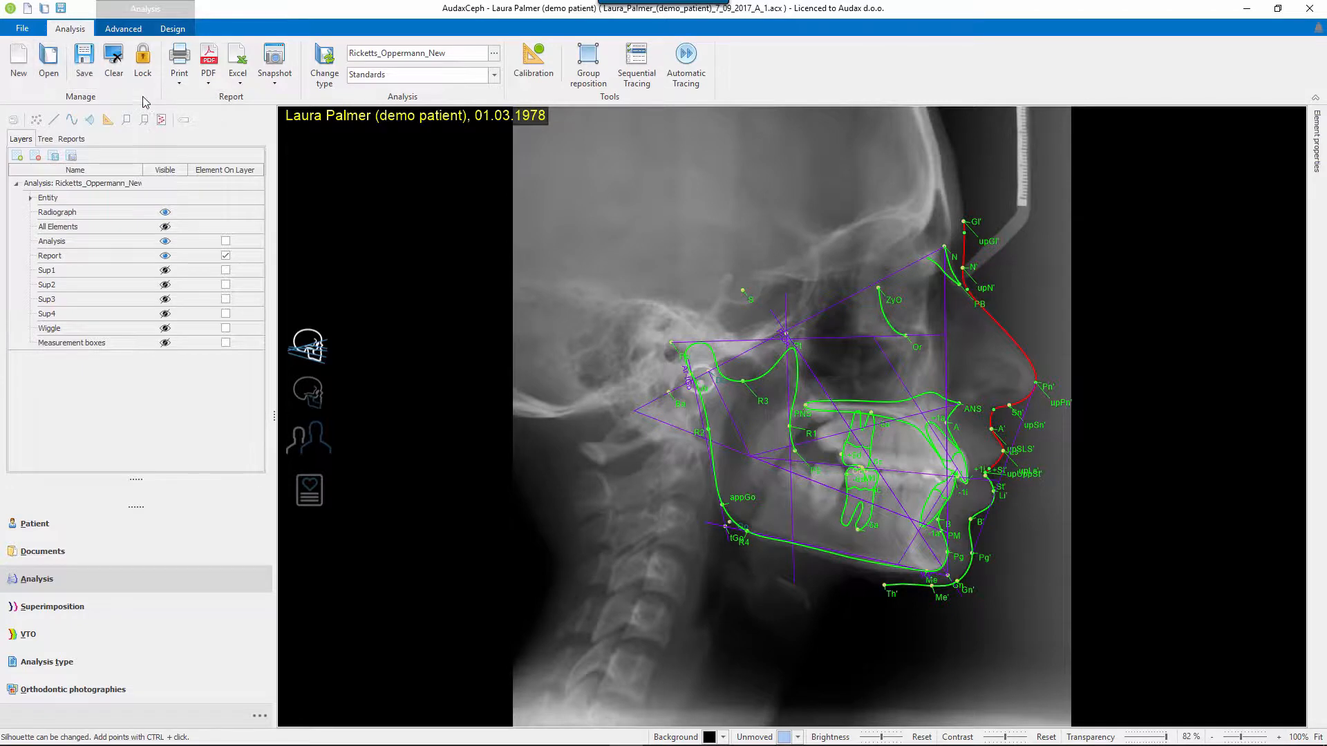
pyautogui.click(123, 29)
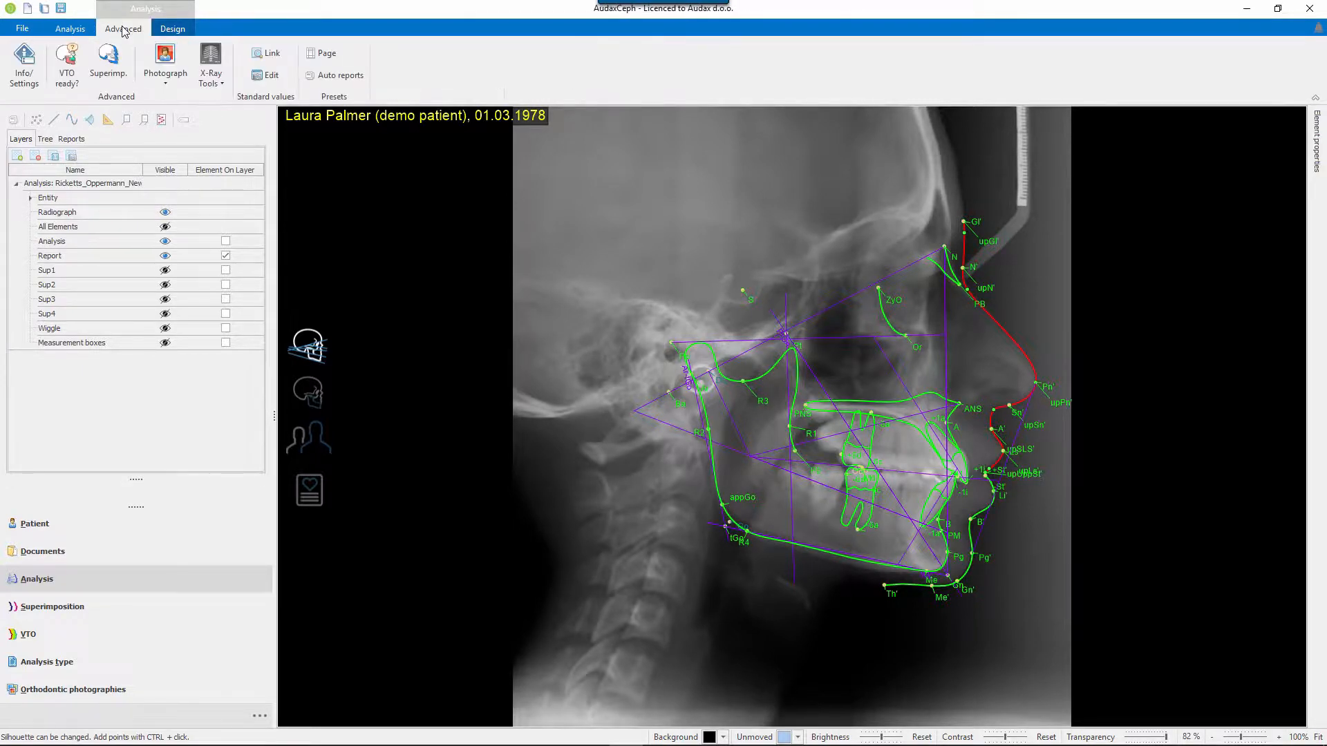
pyautogui.click(172, 31)
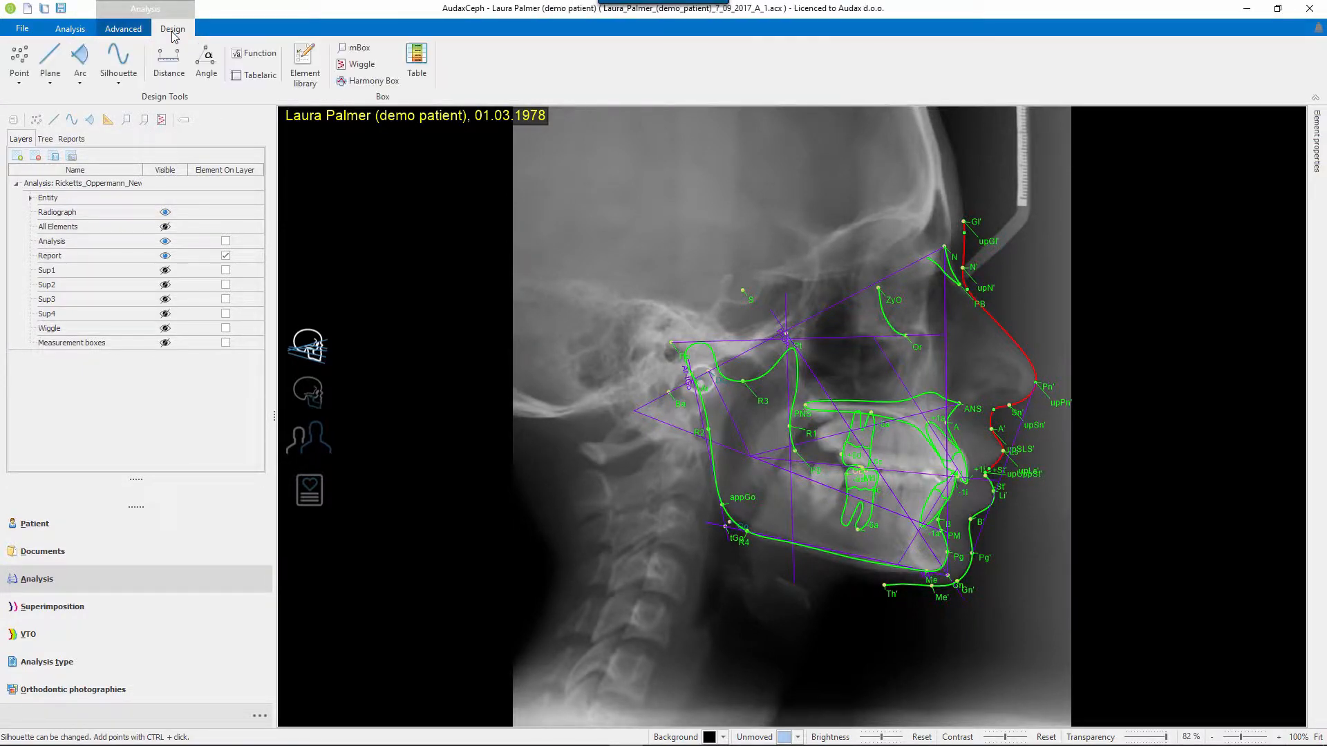
pyautogui.click(75, 31)
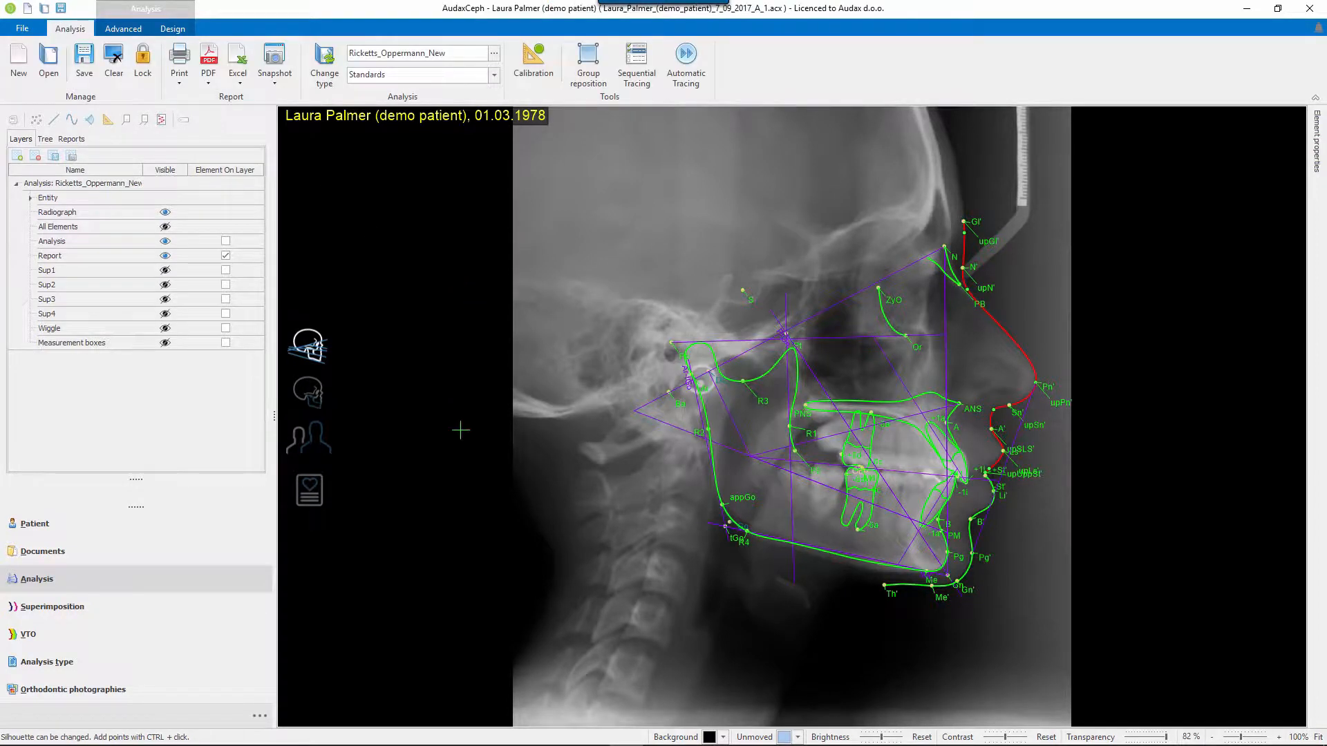
# Step: Hide the Analysis layer of the Ricketts_Oppermann analysis and deselect the profile silhouette
pyautogui.click(164, 241)
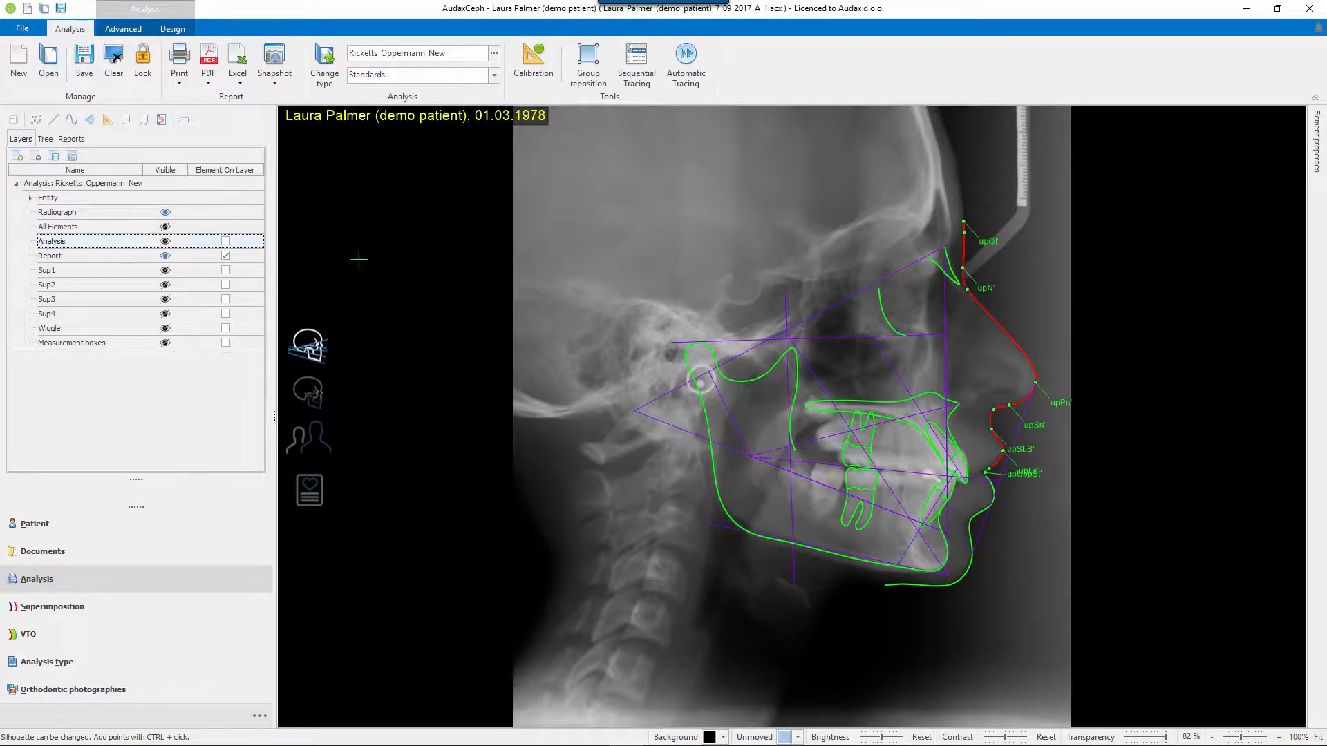
pyautogui.click(365, 247)
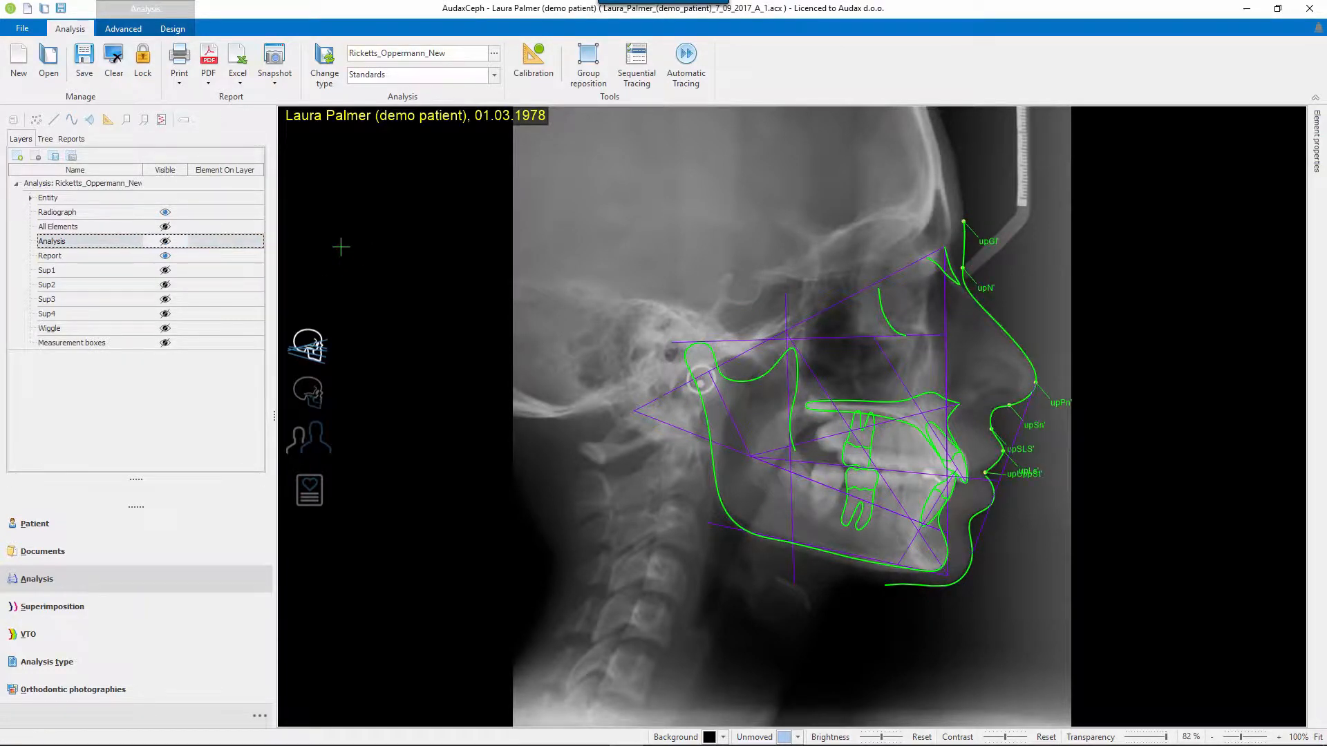
pyautogui.click(166, 242)
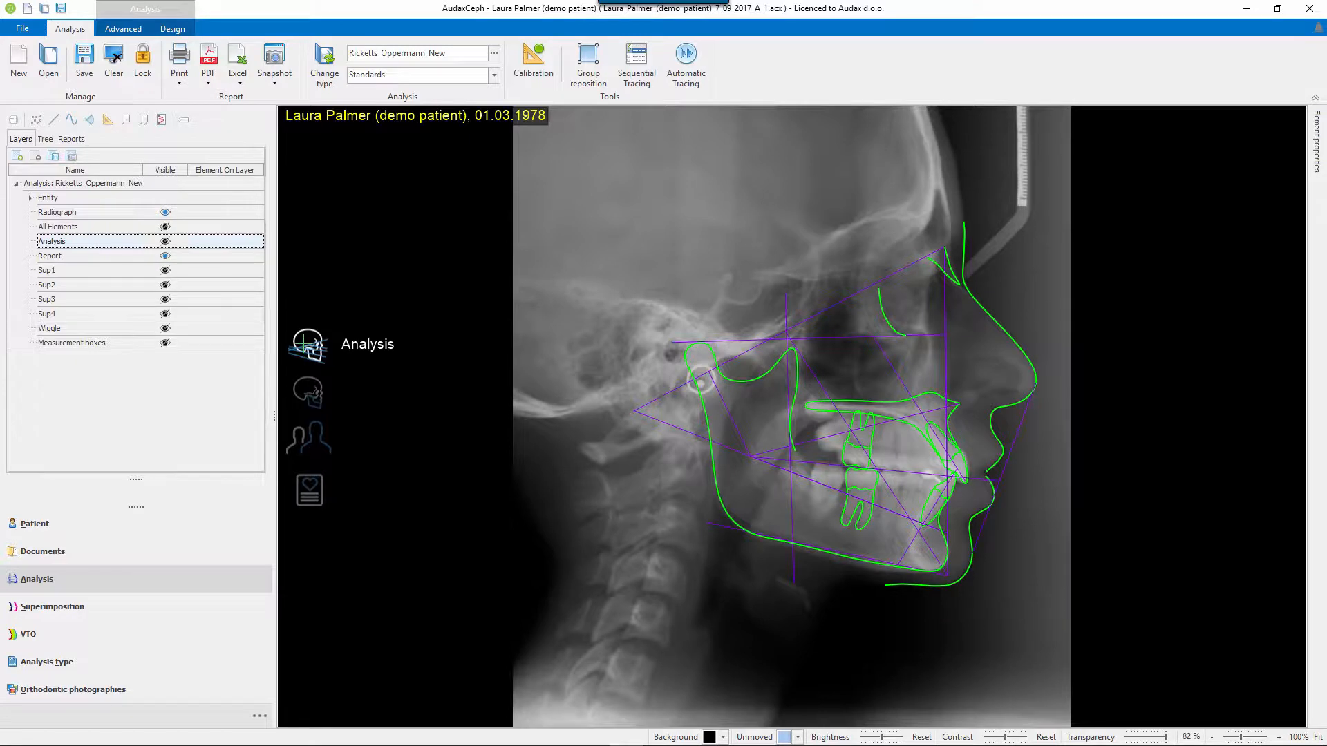
# Step: Open the Growth stage, set the skeletal age to 10 and calculate the growth forecast
pyautogui.click(309, 437)
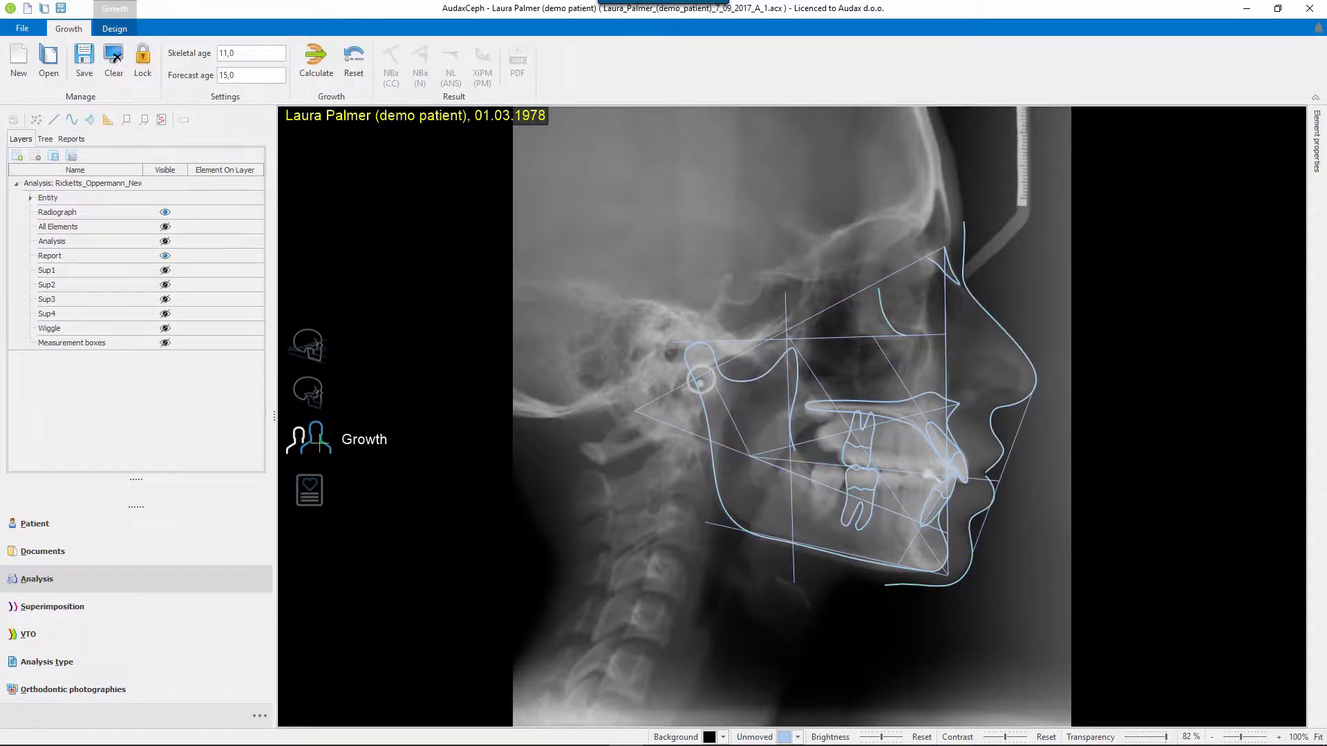
pyautogui.doubleClick(244, 53)
pyautogui.write('10')
pyautogui.click(318, 57)
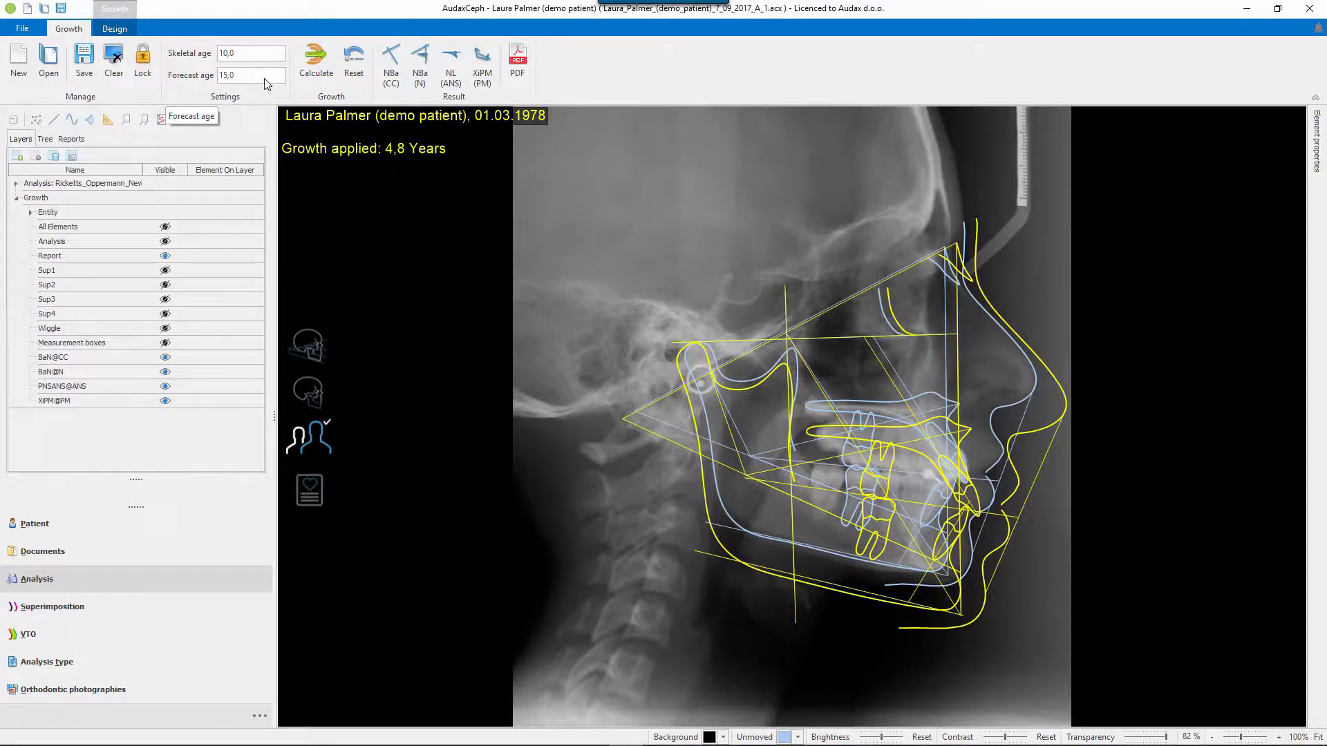
# Step: Examine the growth superimpositions on NBa (CC), NBa (N), NL (ANS) and XiPM (PM), and return to the full growth tracing
pyautogui.click(51, 184)
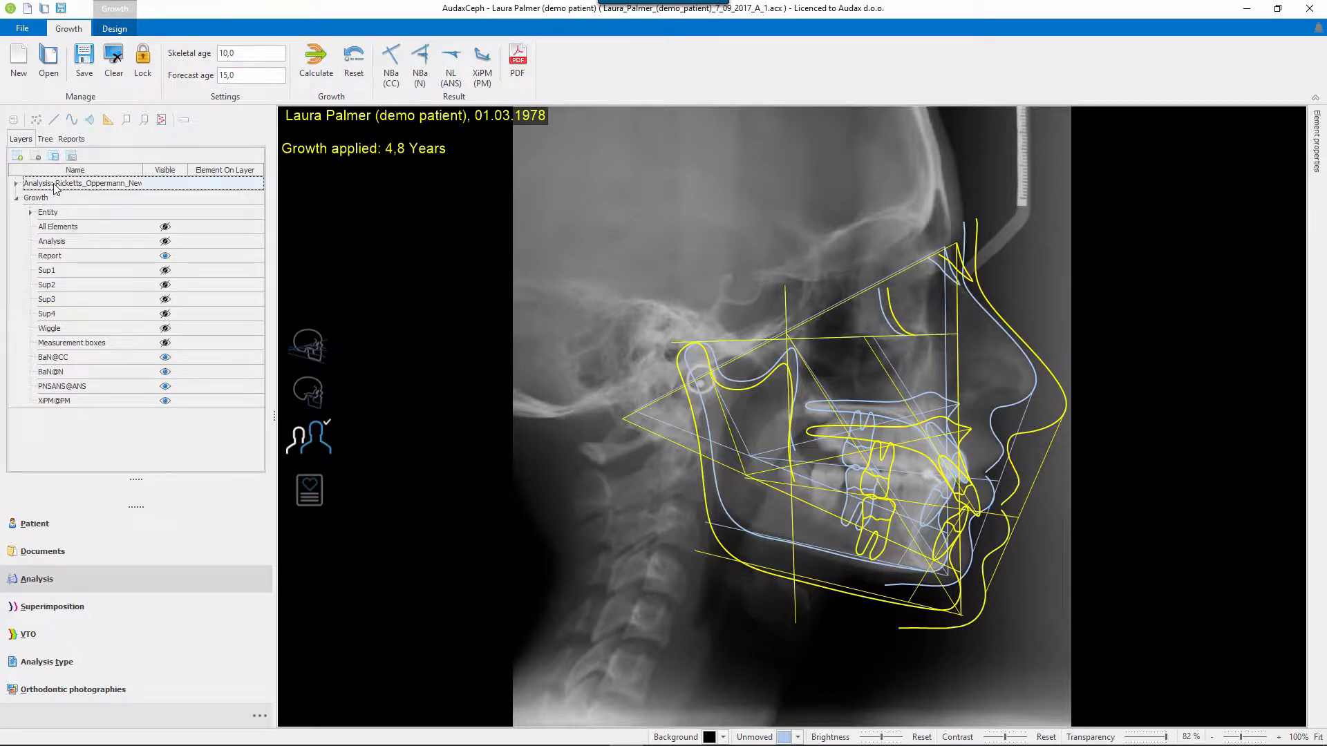
pyautogui.click(47, 199)
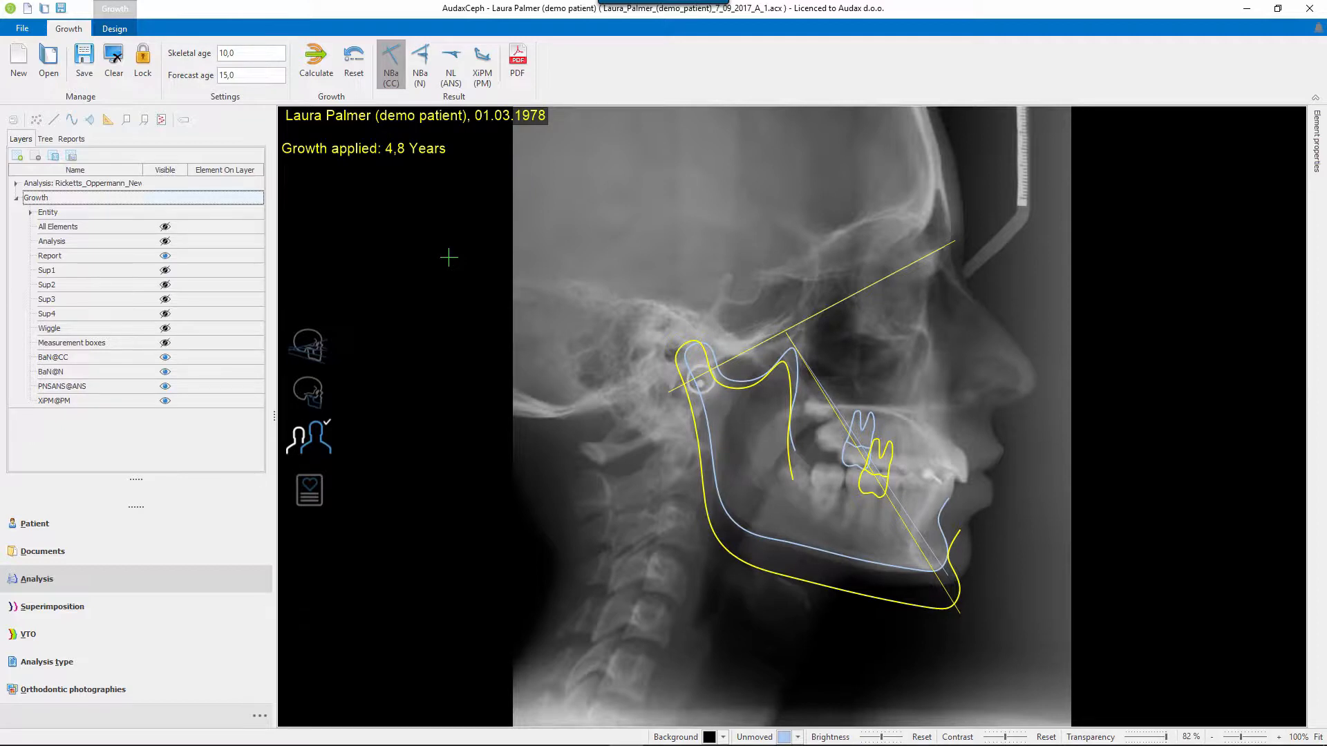
pyautogui.click(419, 60)
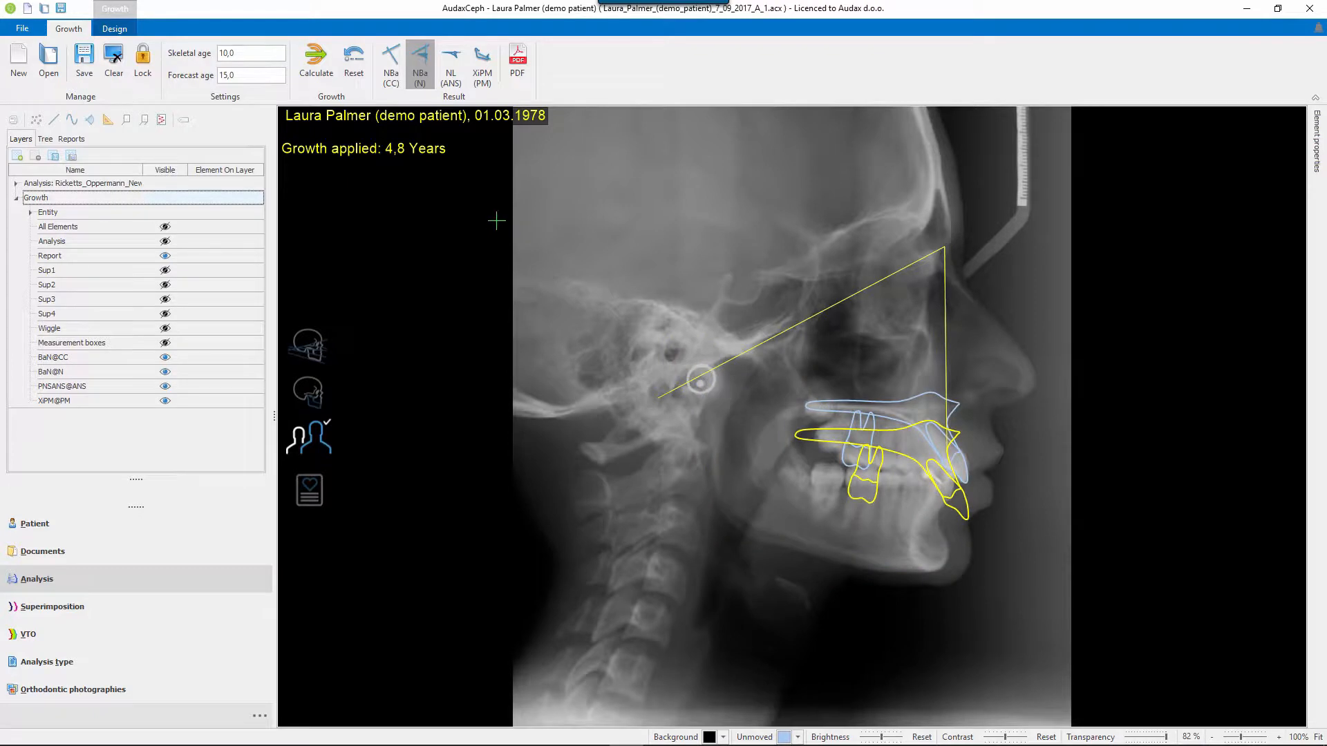
pyautogui.click(450, 61)
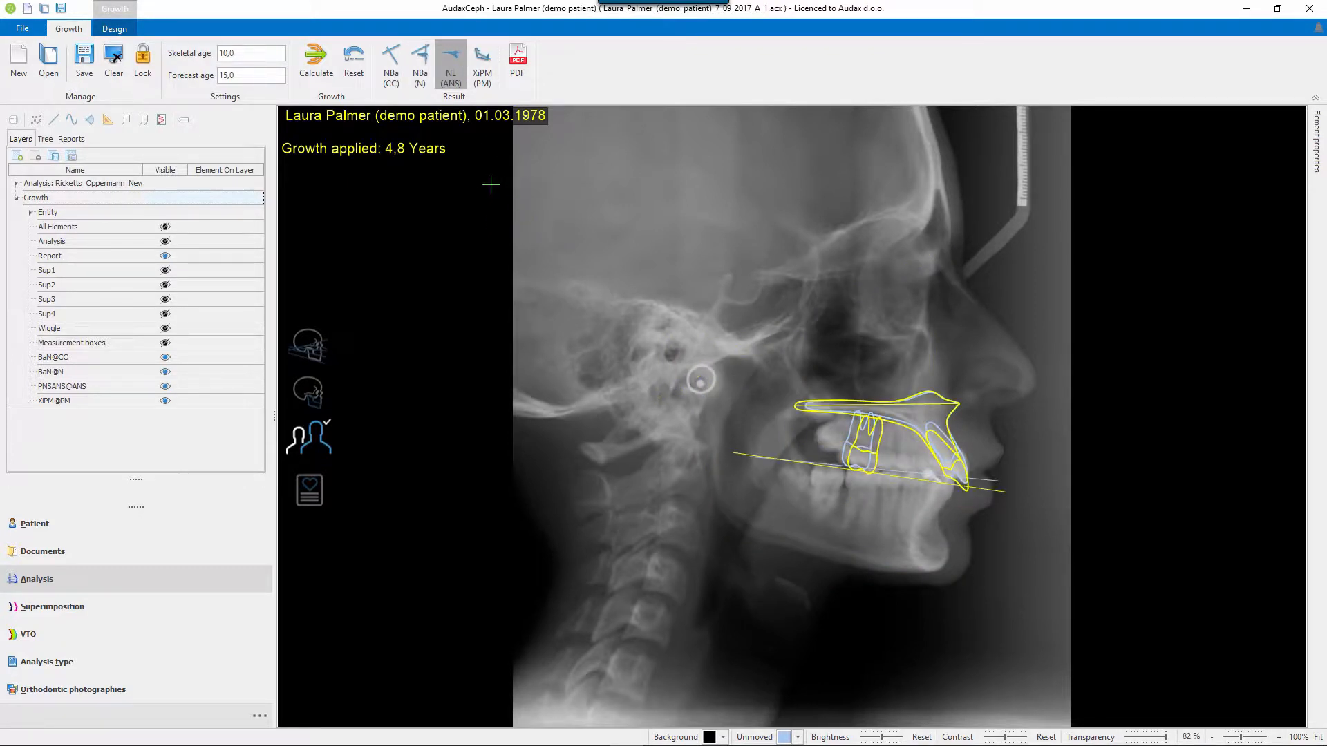
pyautogui.click(483, 63)
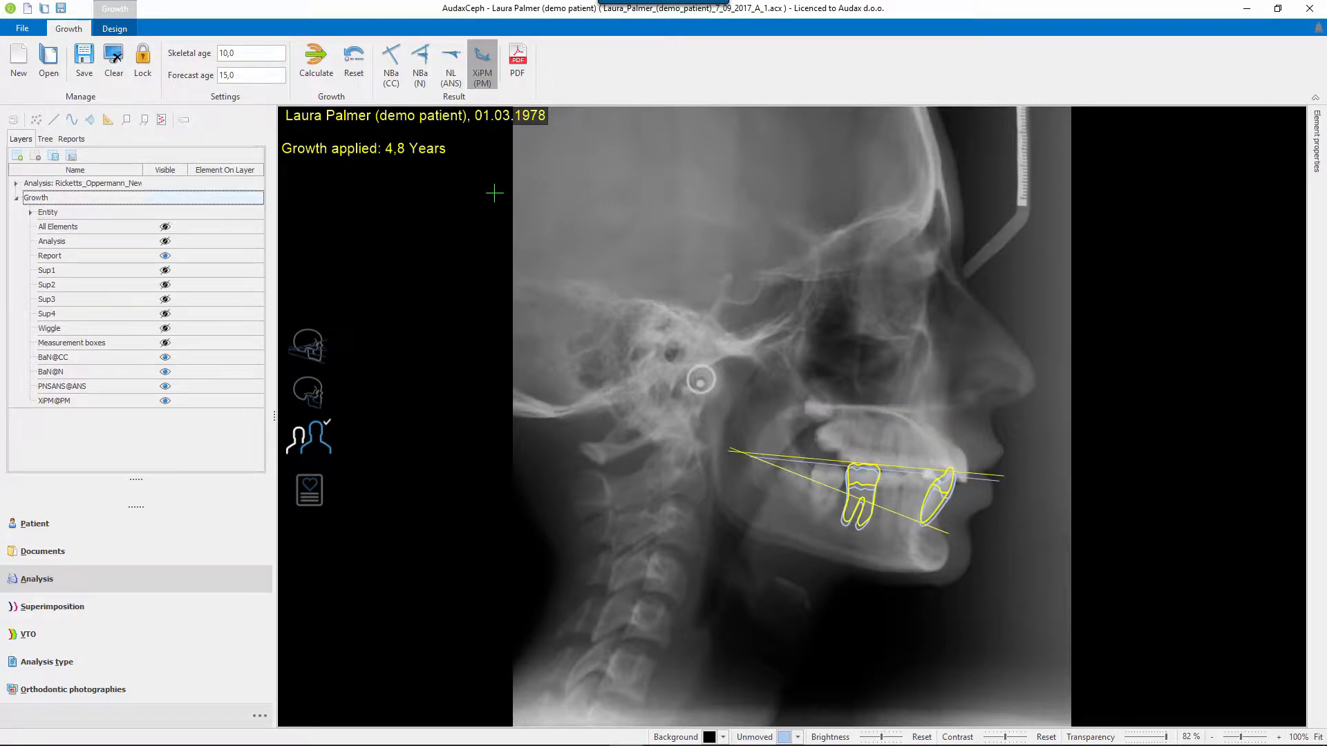
pyautogui.click(489, 73)
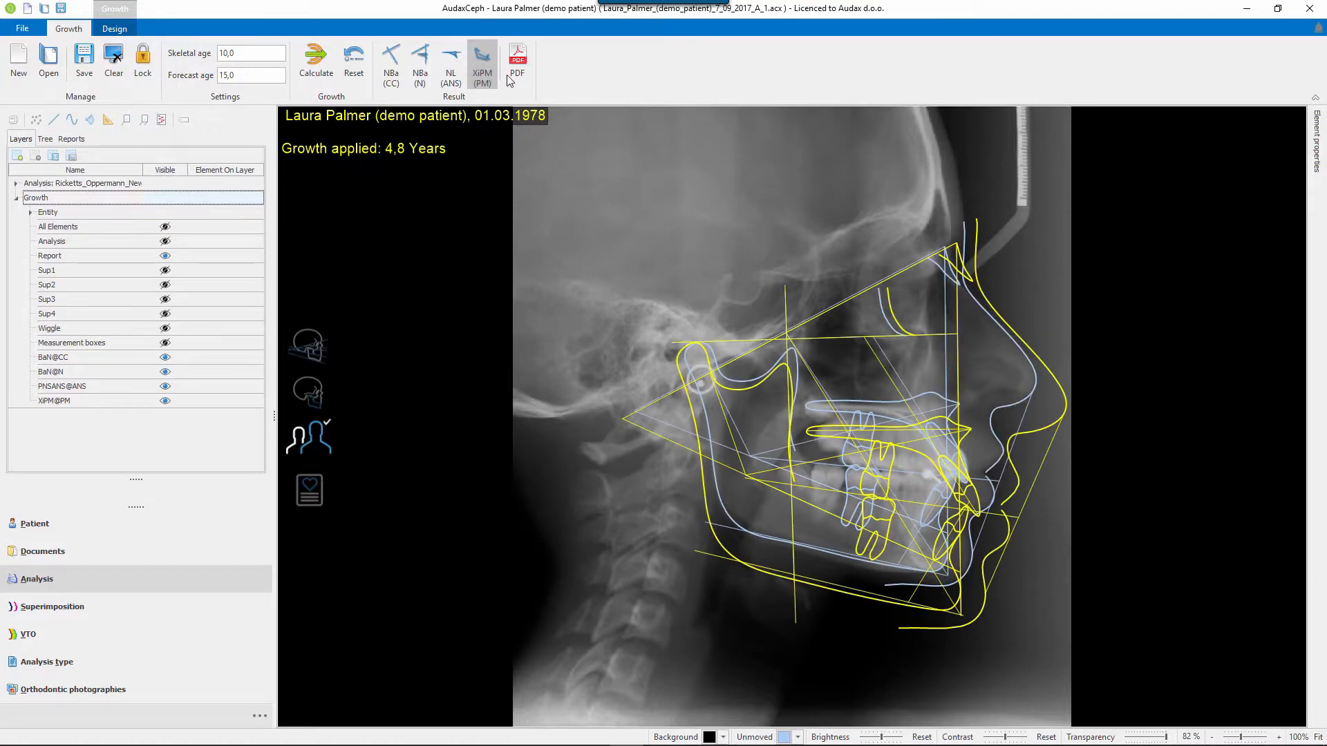
# Step: Generate the growth forecast as a PDF and look through all the superimpositions on its page
pyautogui.click(518, 65)
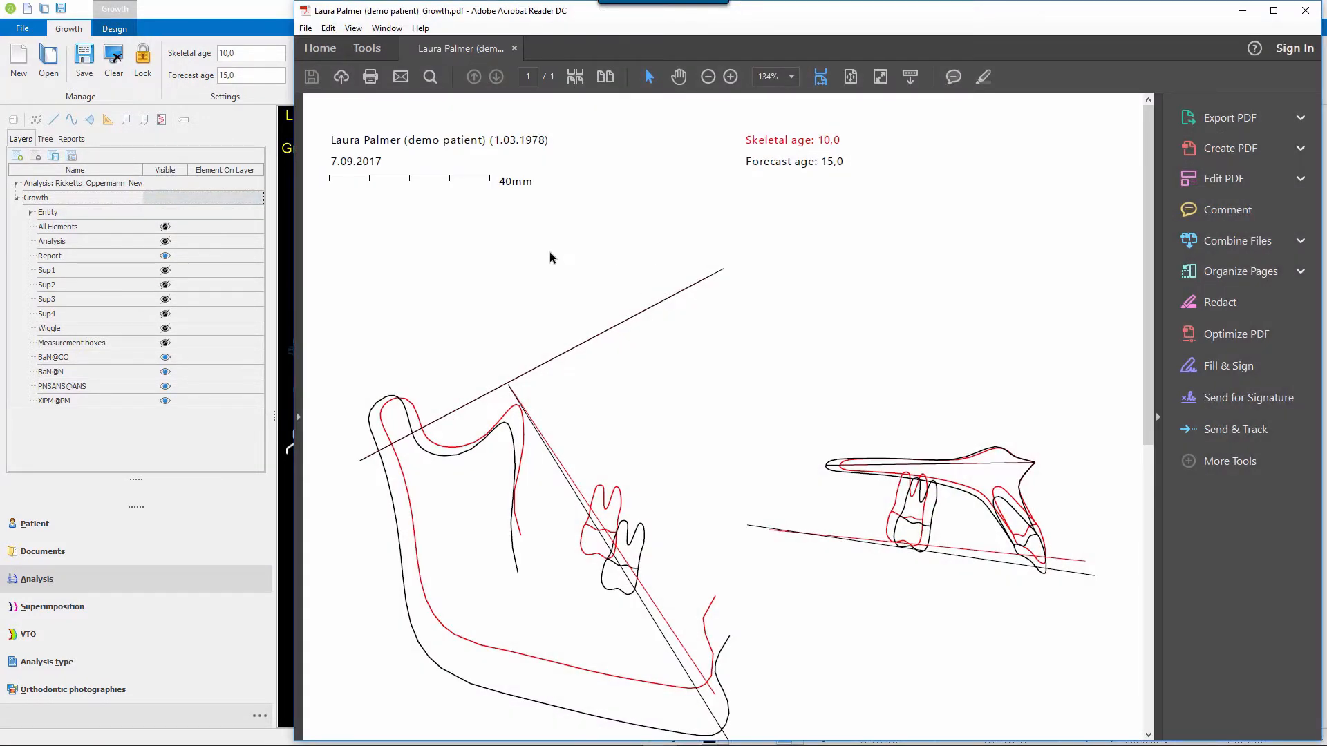
pyautogui.scroll(-6, 554, 252)
pyautogui.scroll(6, 554, 242)
pyautogui.scroll(-6, 788, 249)
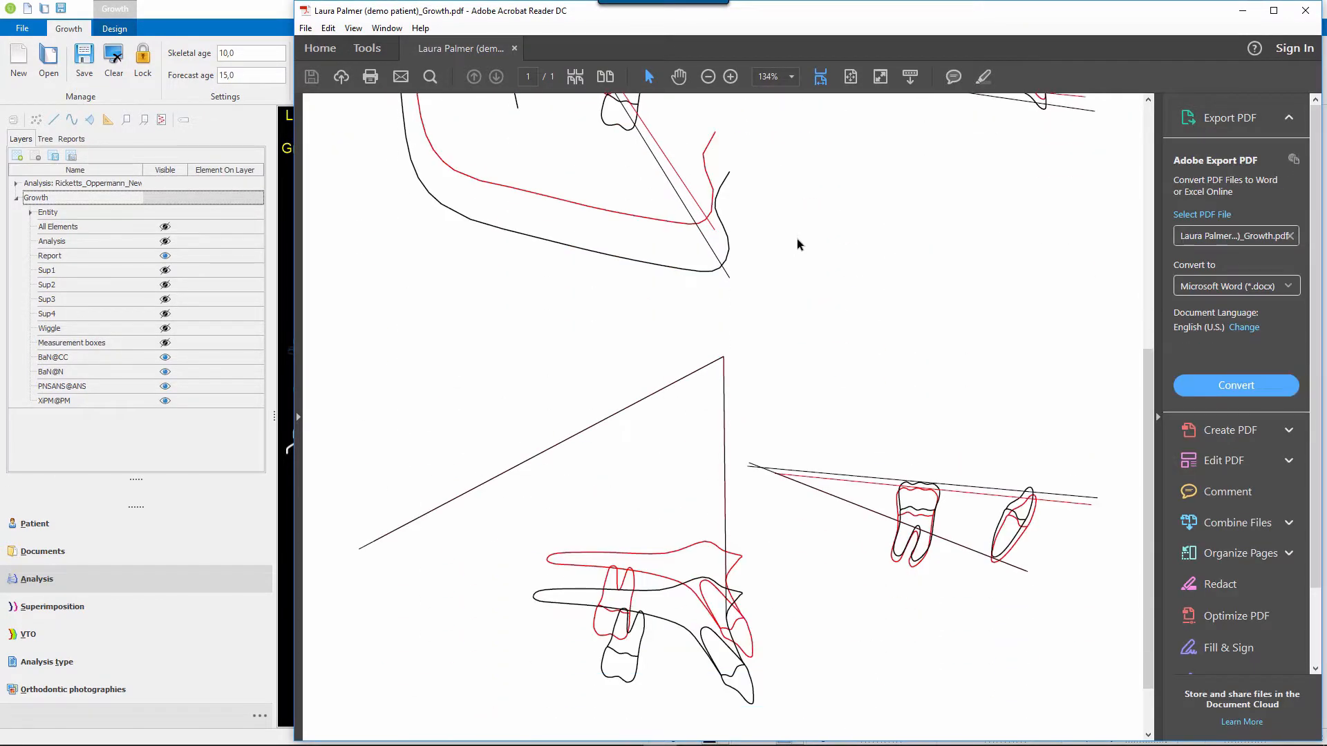
pyautogui.scroll(6, 799, 237)
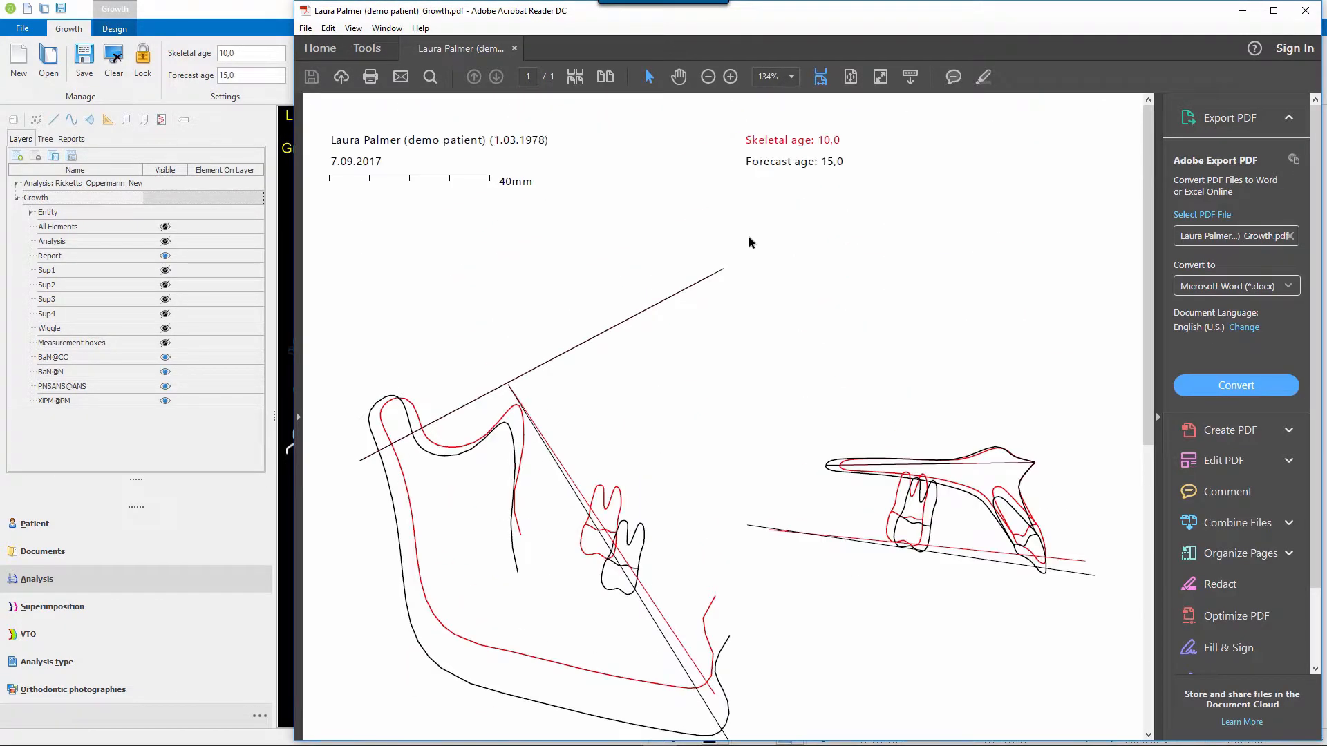
# Step: Set up the growth PDF to print at actual size, cancel the printing and close the document
pyautogui.click(305, 28)
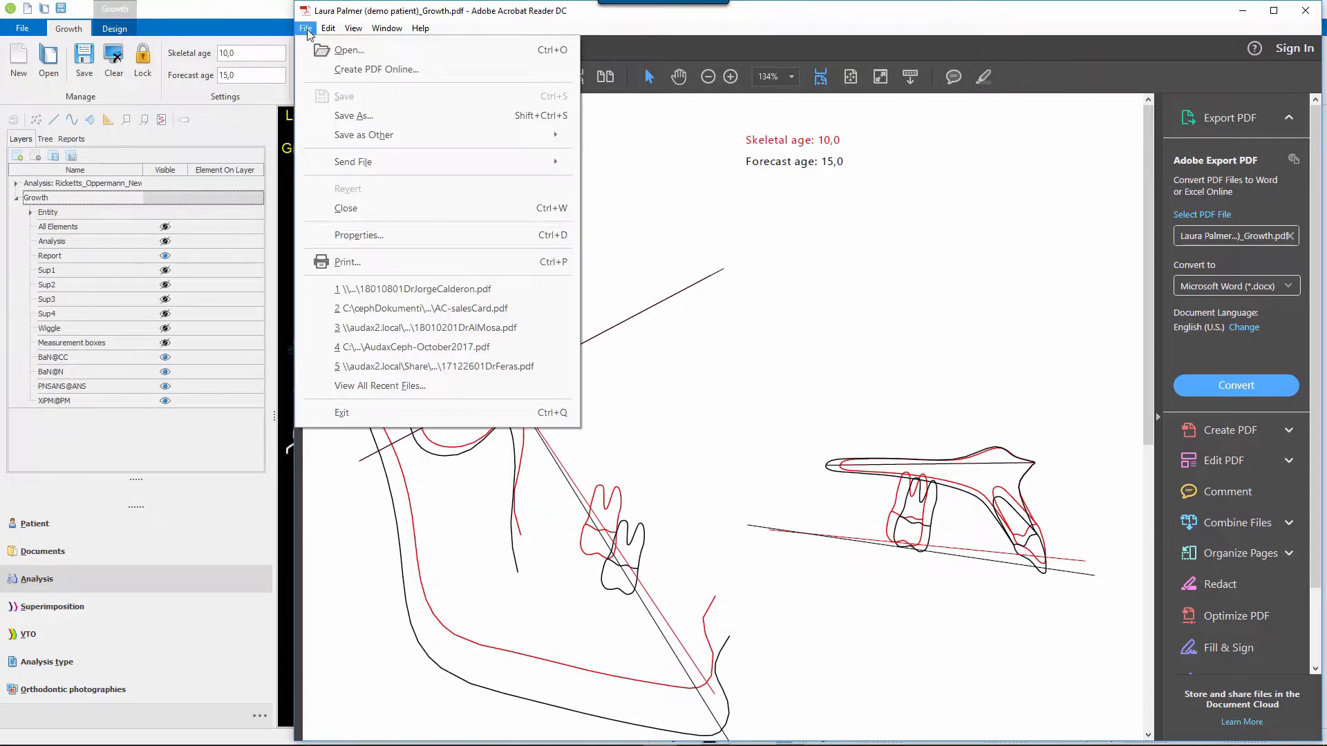
pyautogui.click(376, 262)
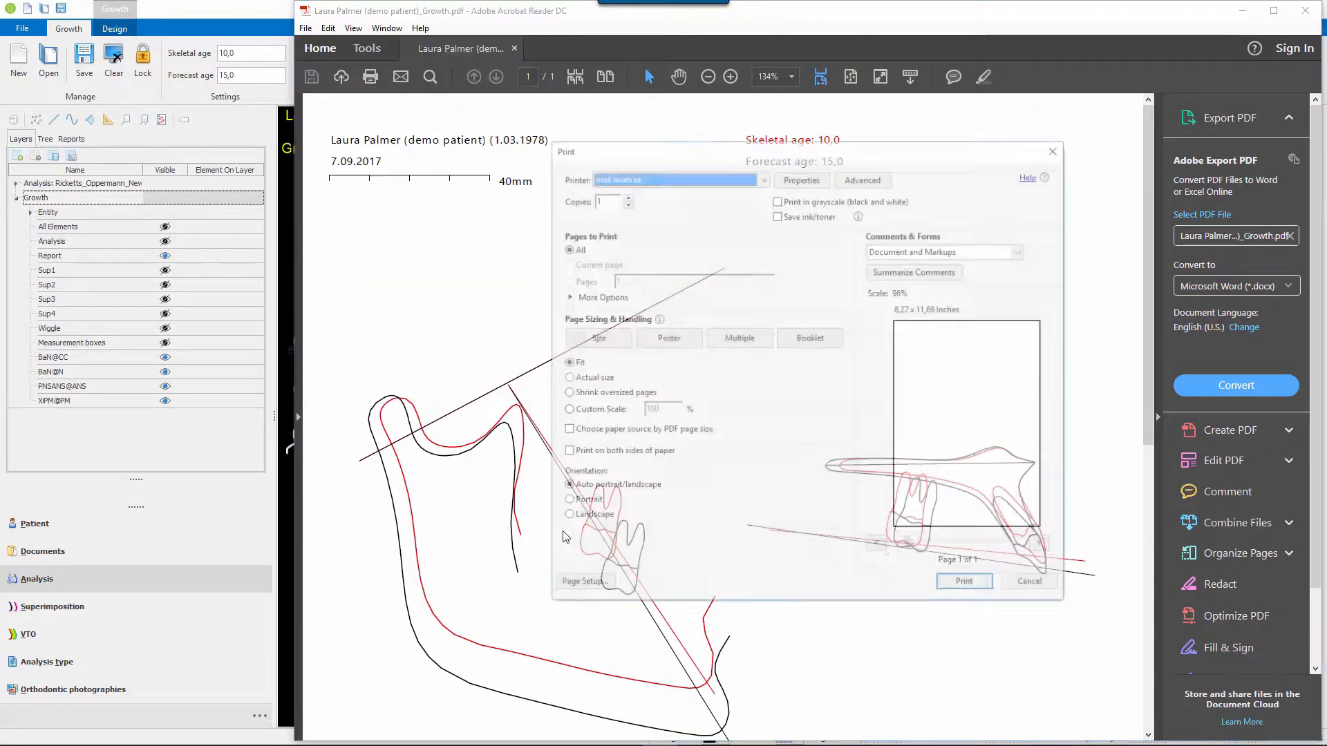
pyautogui.click(586, 380)
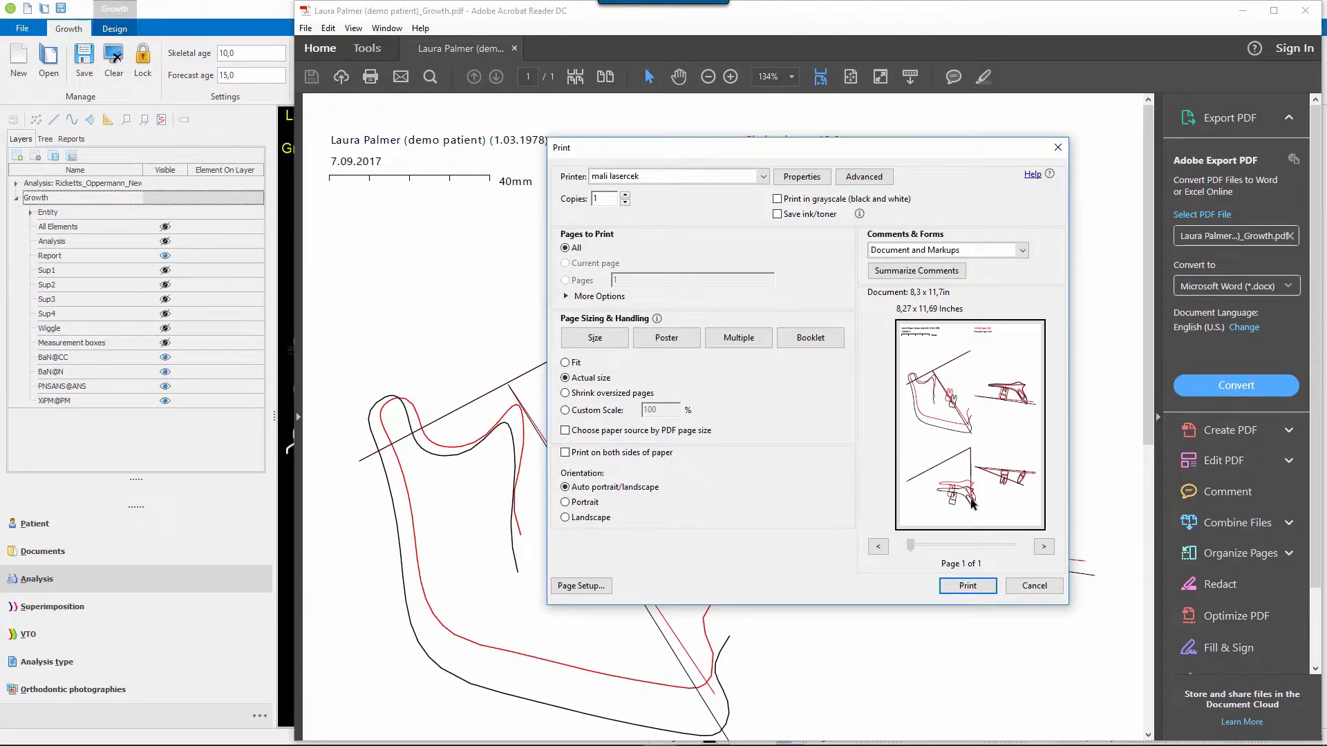
pyautogui.click(984, 593)
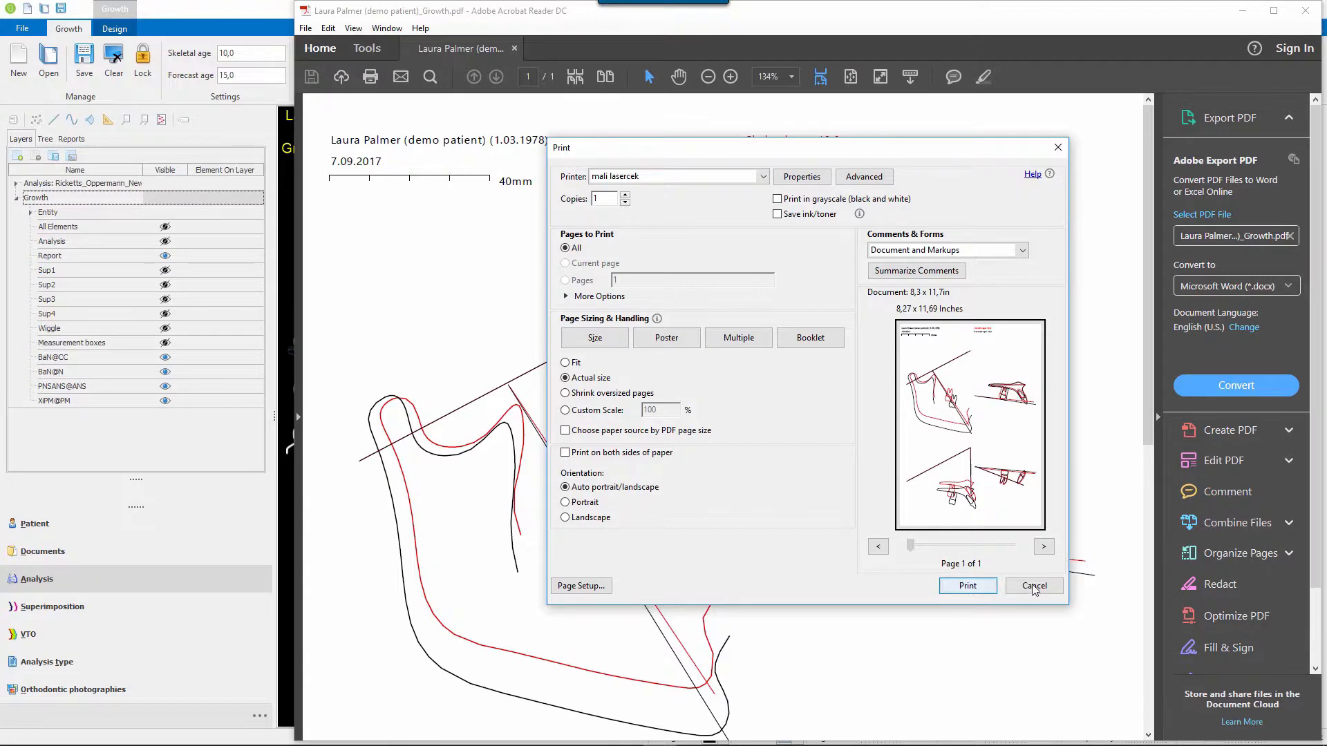
pyautogui.click(1306, 11)
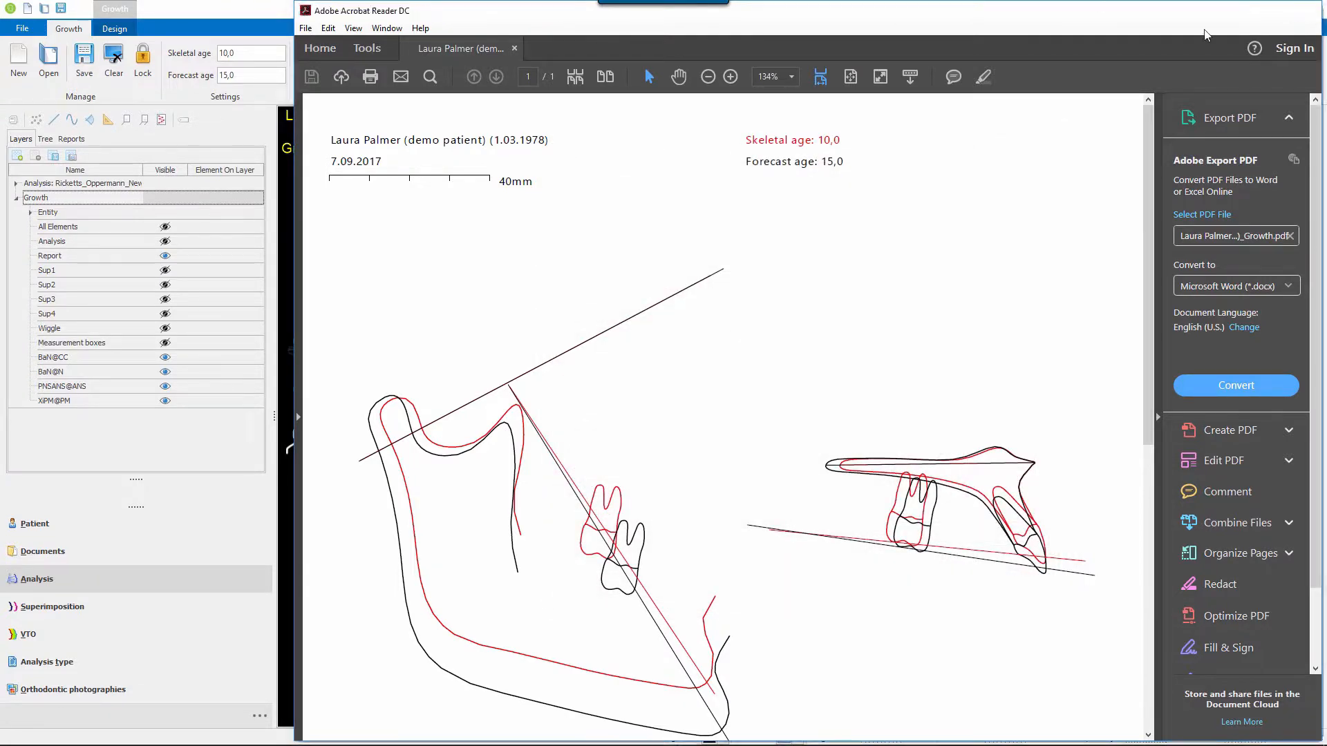
# Step: Move the mandible in the VTO by about ΔX -3.3 and ΔY -4.0, and display only the growth and VTO tracings
pyautogui.click(486, 65)
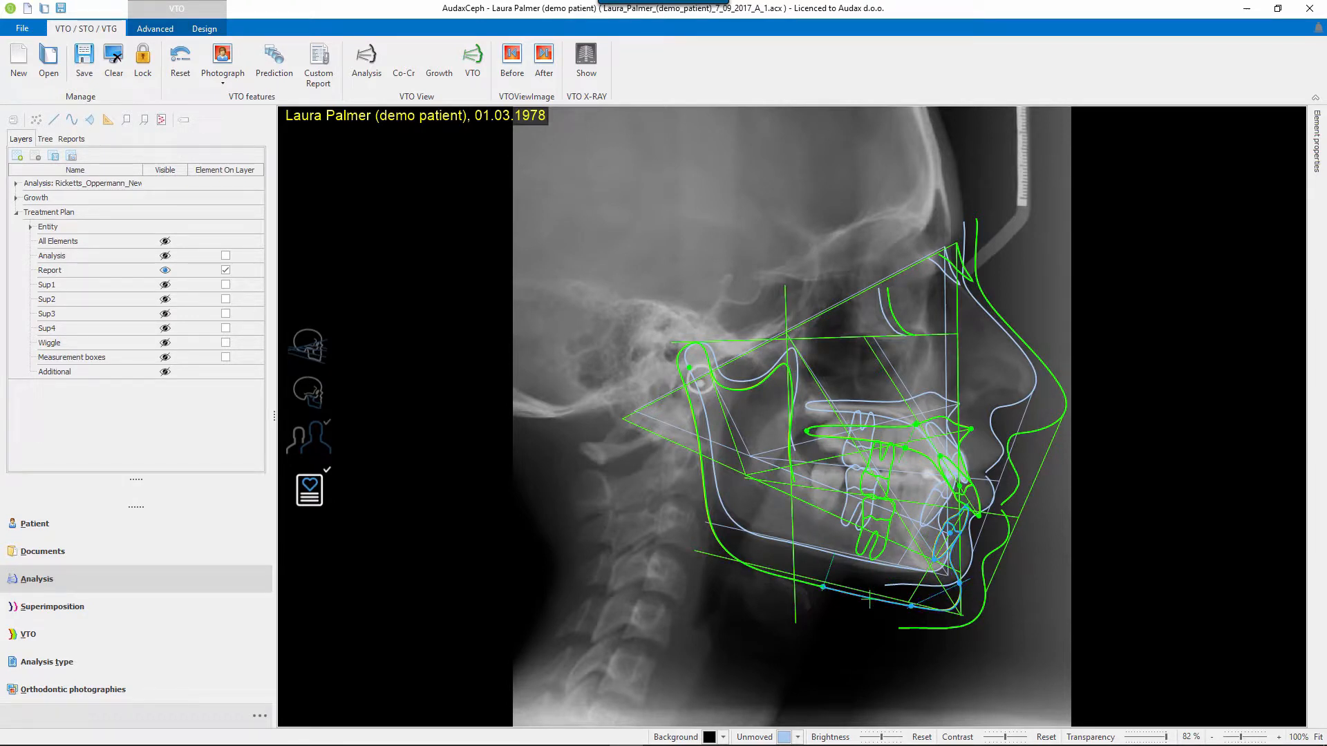
pyautogui.moveTo(872, 601); pyautogui.dragTo(880, 616)
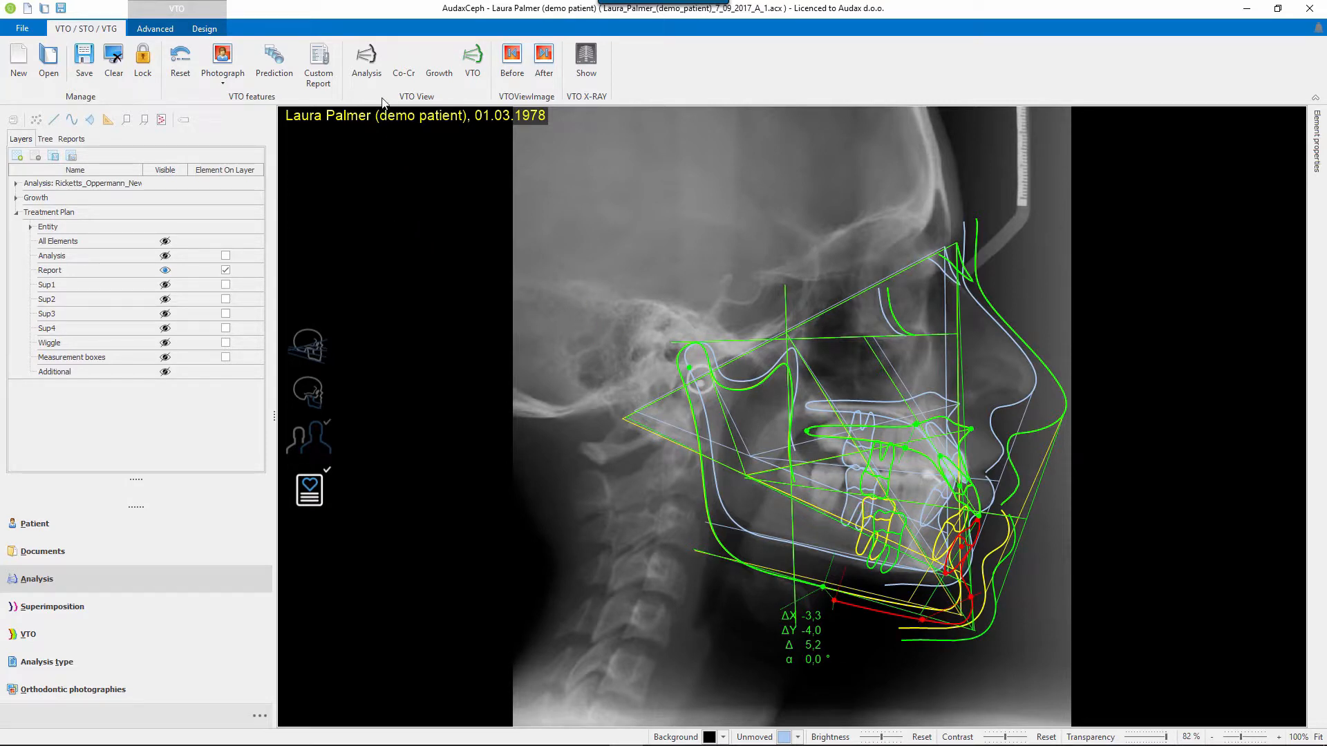
pyautogui.click(365, 54)
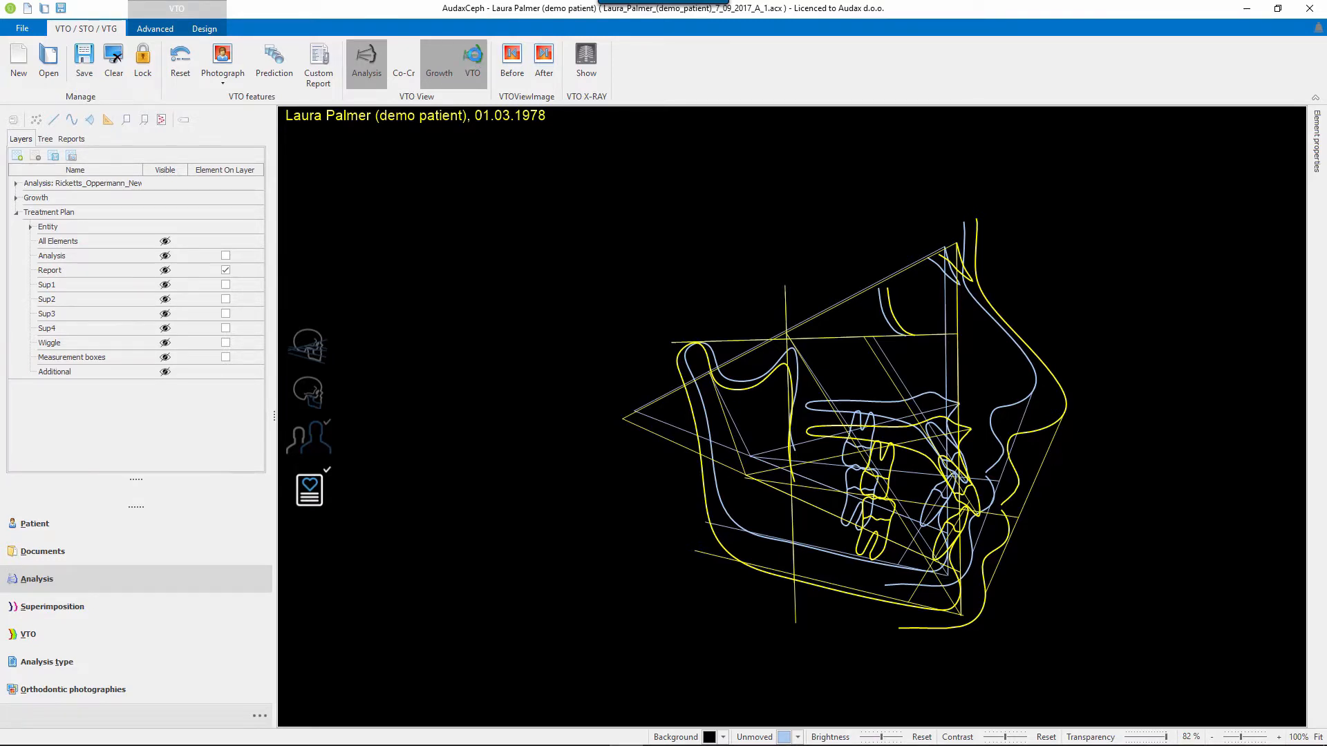
pyautogui.click(165, 270)
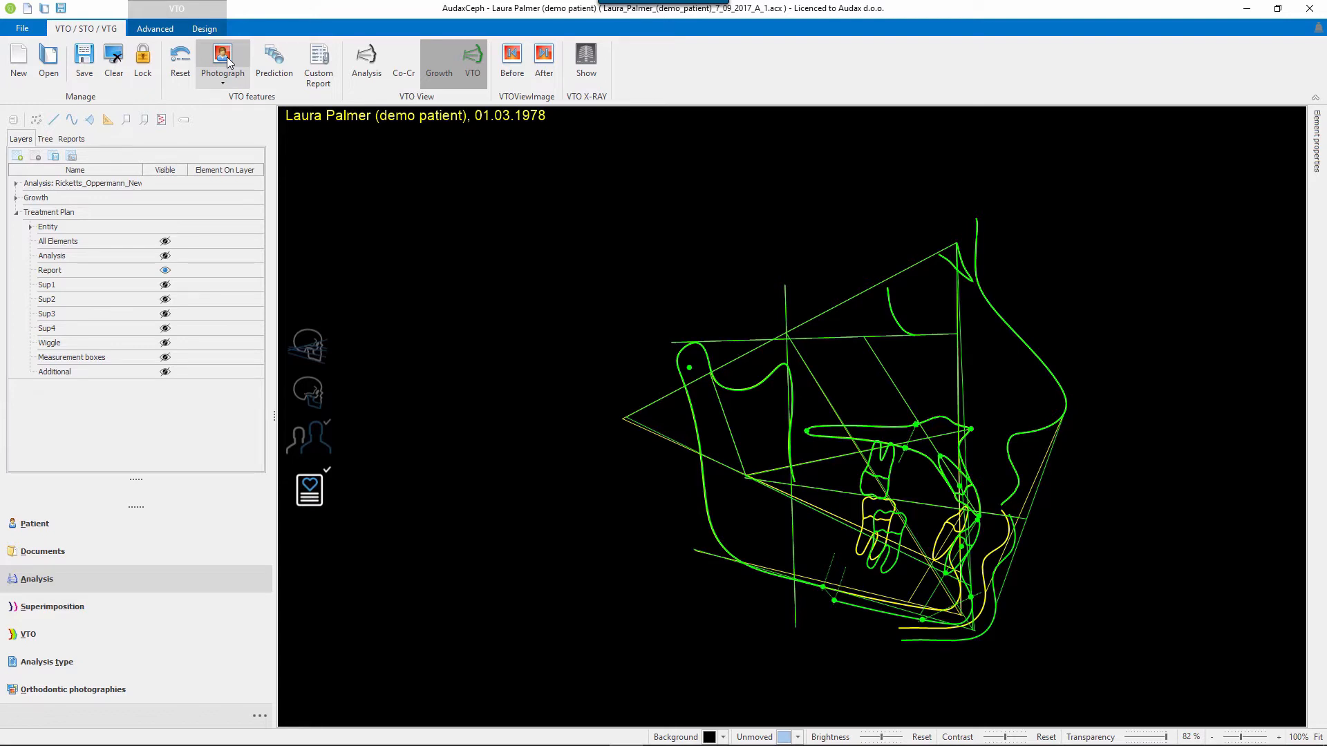
# Step: Go back through the Growth stage to the Analysis stage and show the analysis's Report layer
pyautogui.click(321, 441)
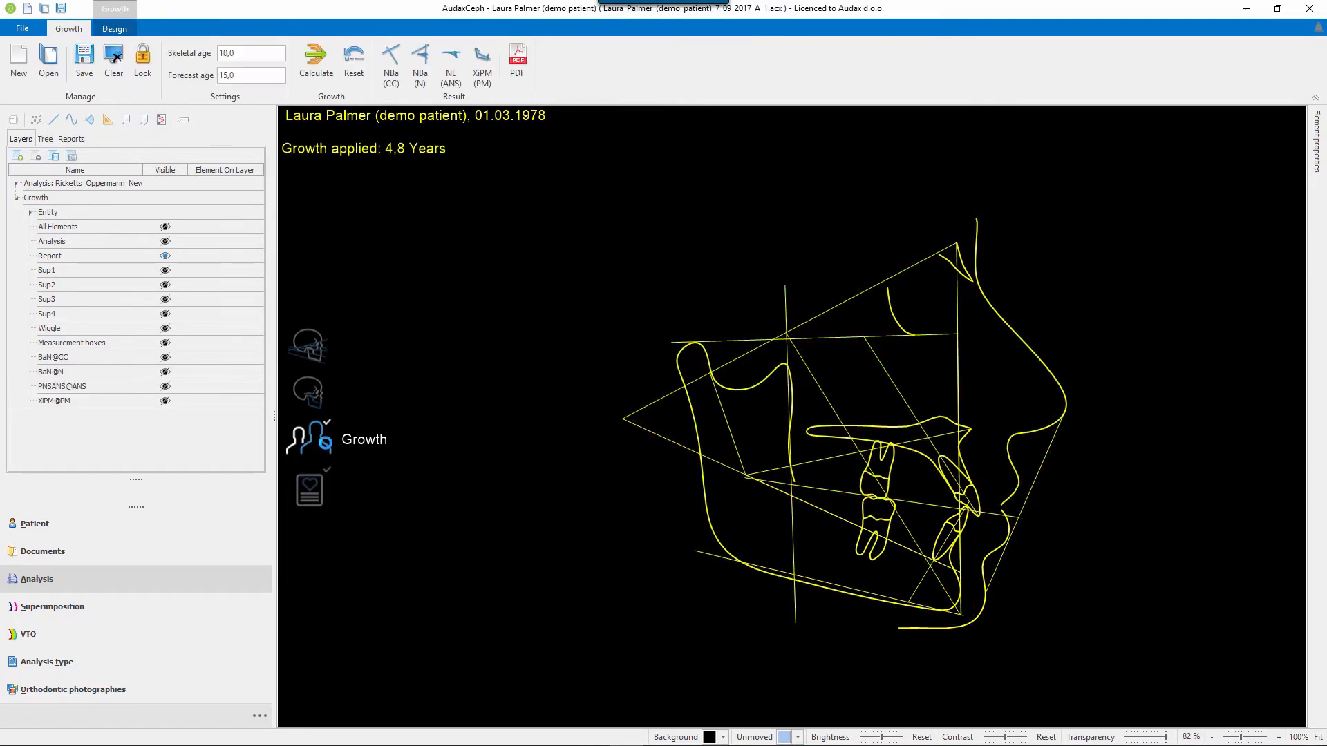
pyautogui.click(308, 346)
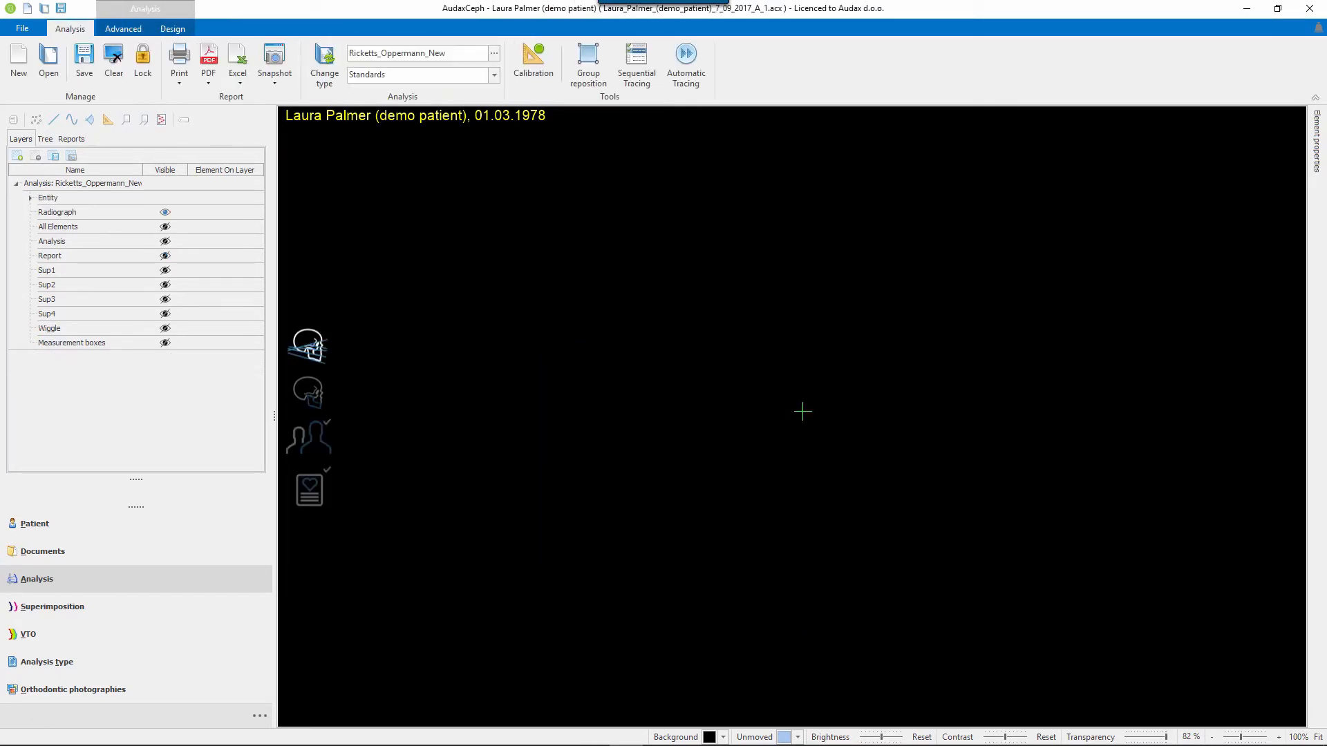
pyautogui.click(165, 257)
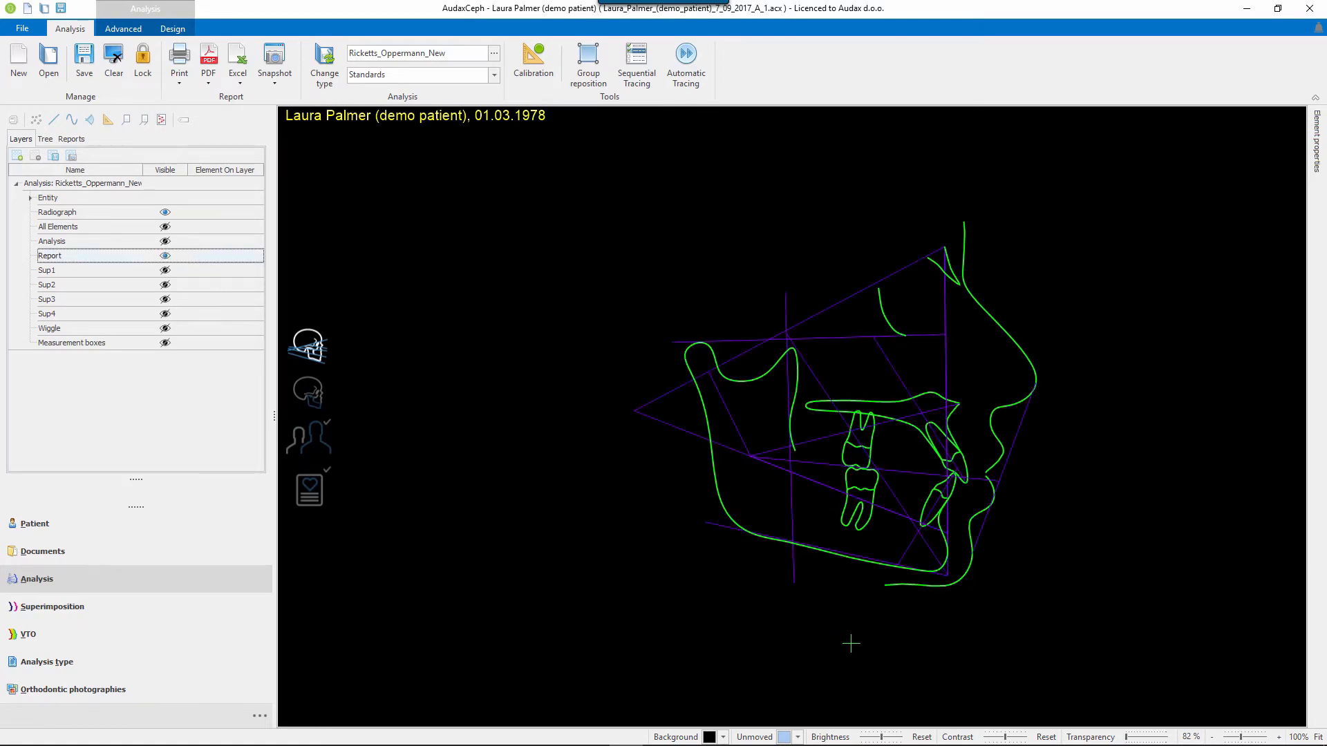